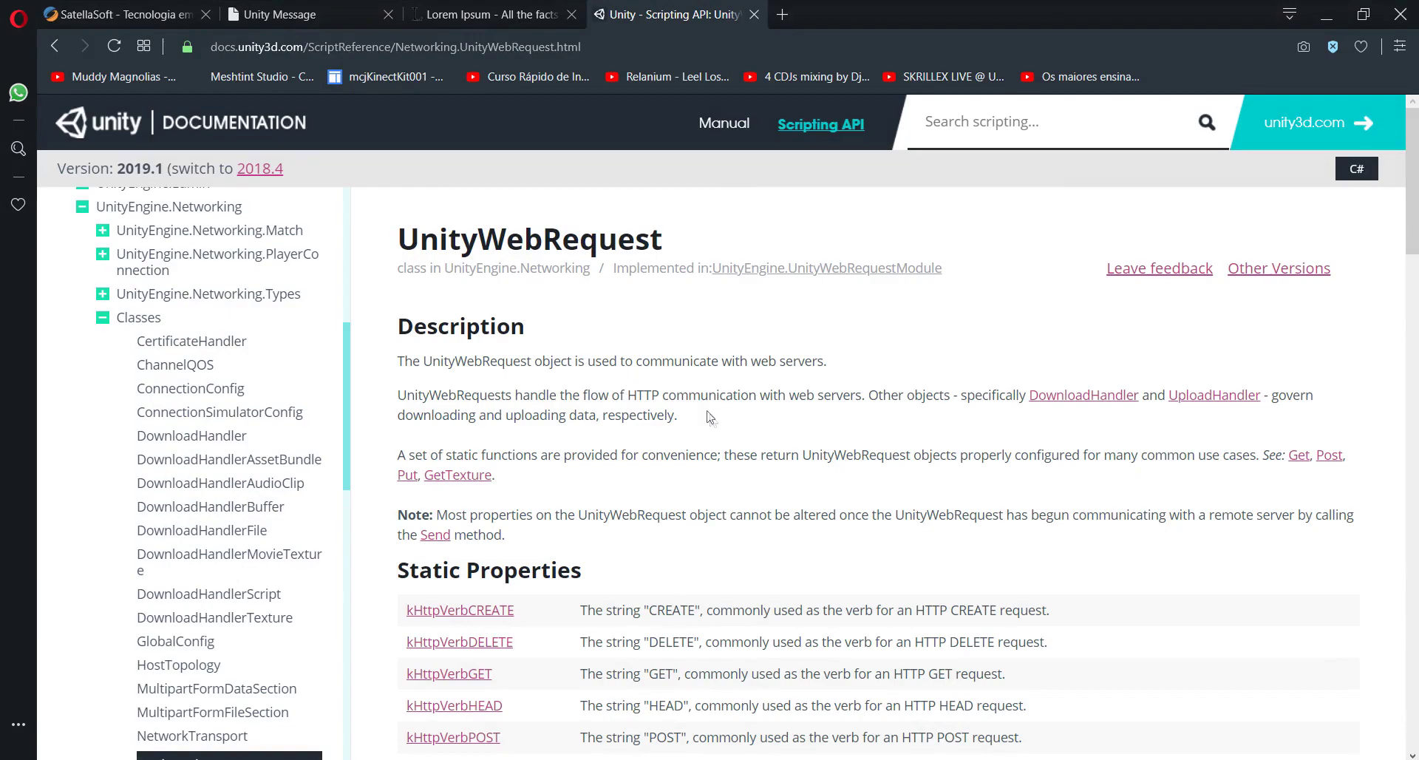
Step: Review the UnityWebRequest documentation page down to its Static Methods list
{"action": "scroll", "coordinate": [710, 407], "scroll_direction": "down", "scroll_amount": 3}
{"action": "scroll", "coordinate": [710, 406], "scroll_direction": "up", "scroll_amount": 3}
{"action": "left_click_drag", "start_coordinate": [408, 240], "coordinate": [663, 240]}
{"action": "left_click", "coordinate": [811, 410]}
{"action": "scroll", "coordinate": [811, 410], "scroll_direction": "down", "scroll_amount": 5}
{"action": "scroll", "coordinate": [811, 408], "scroll_direction": "down", "scroll_amount": 5}
{"action": "scroll", "coordinate": [810, 405], "scroll_direction": "down", "scroll_amount": 2}
{"action": "scroll", "coordinate": [810, 405], "scroll_direction": "down", "scroll_amount": 5}
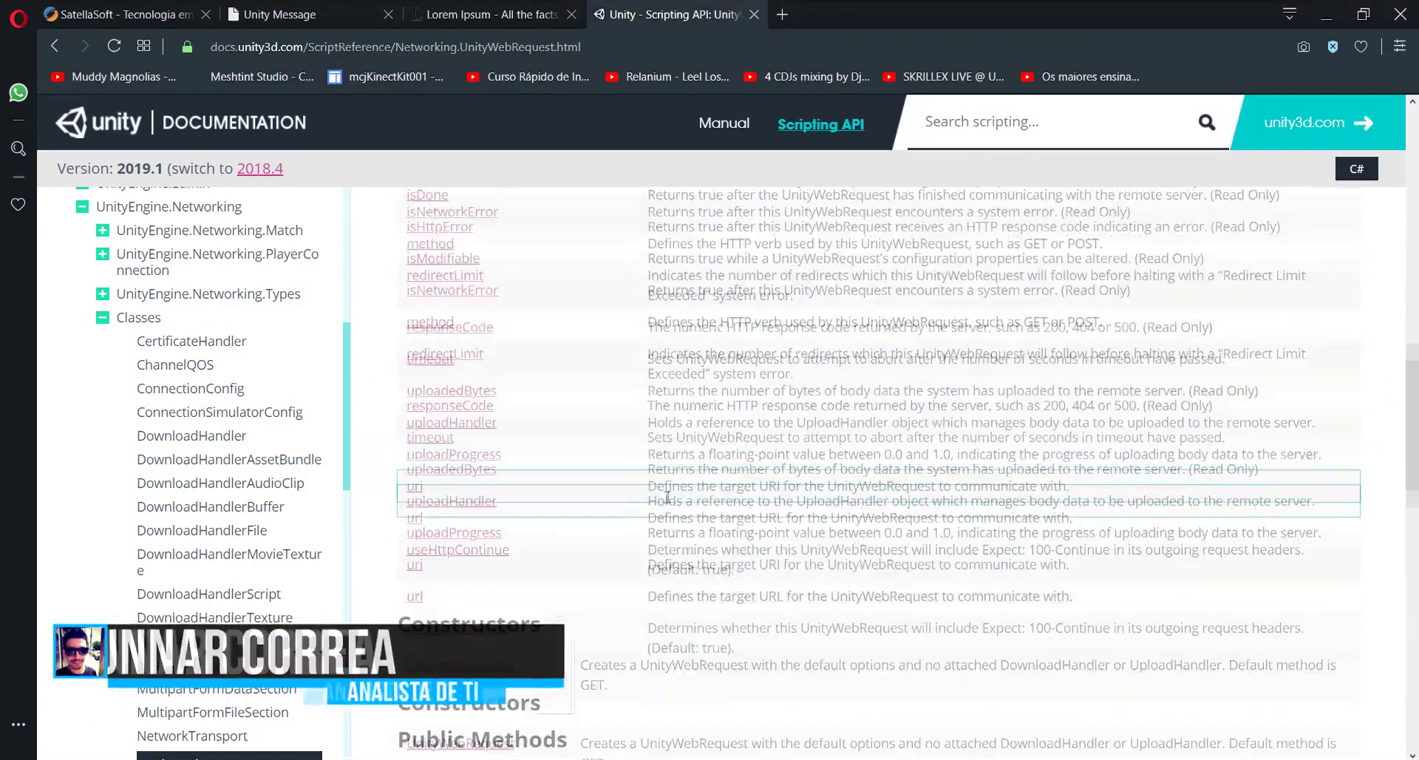
{"action": "scroll", "coordinate": [810, 405], "scroll_direction": "down", "scroll_amount": 4}
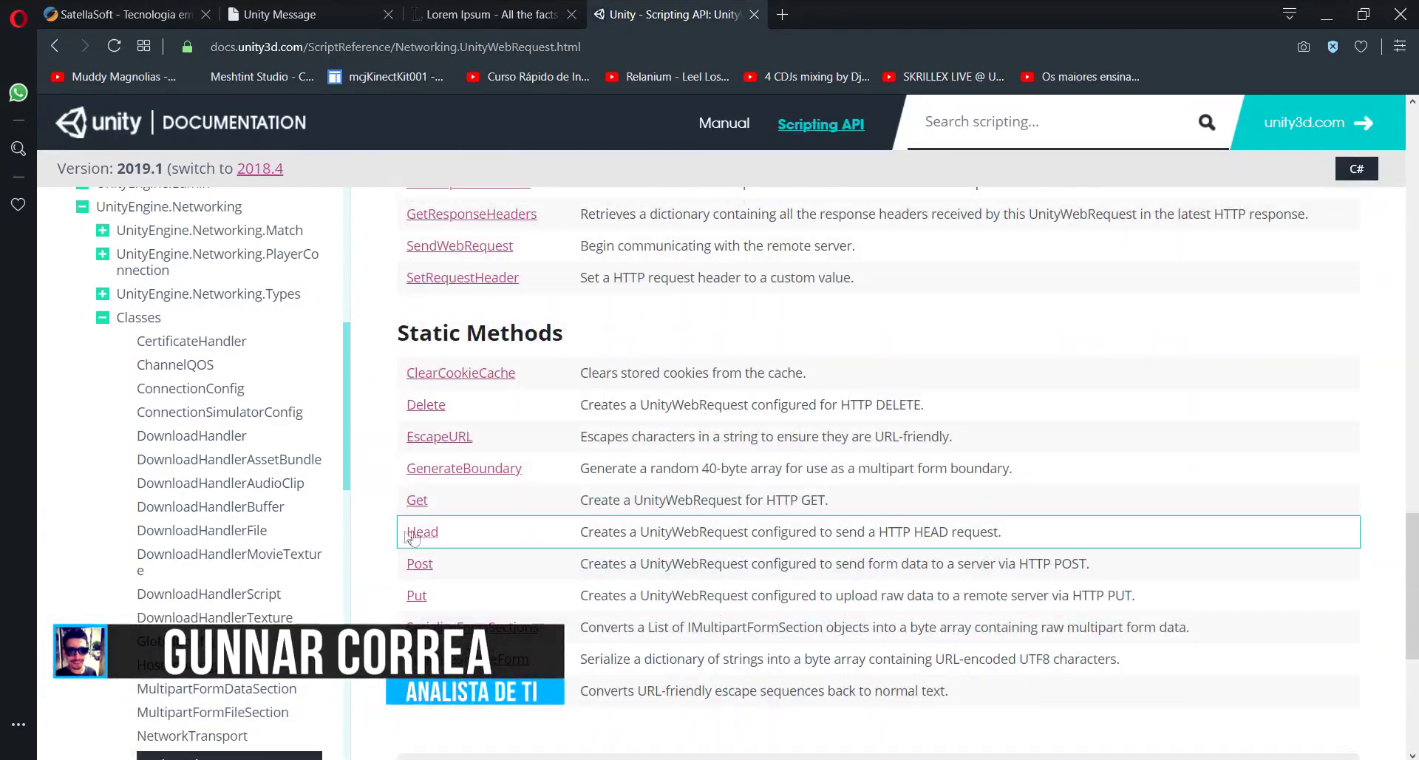
Step: Open the UnityWebRequest.Get reference and scroll to its GetRequest code example
{"action": "left_click", "coordinate": [418, 501]}
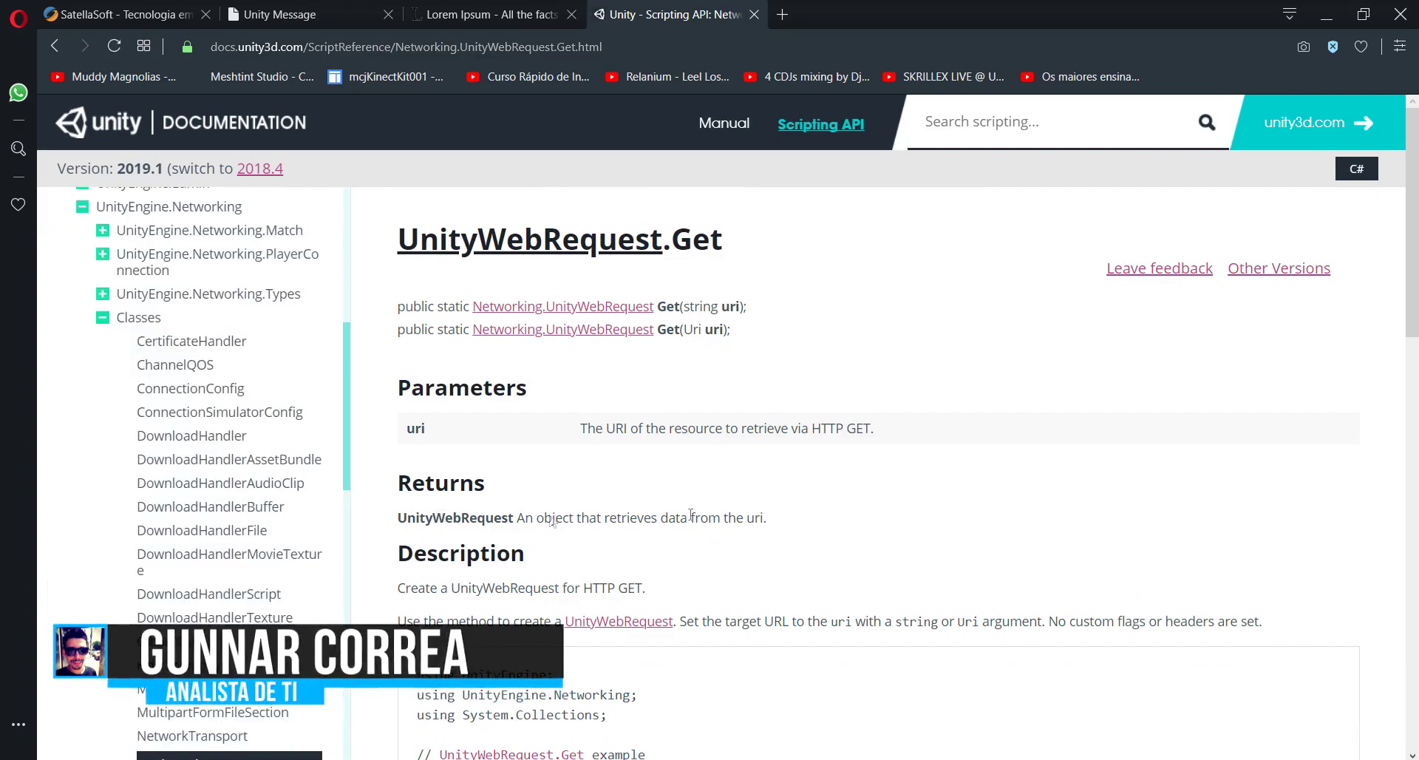
{"action": "scroll", "coordinate": [1054, 444], "scroll_direction": "down", "scroll_amount": 5}
{"action": "scroll", "coordinate": [1056, 442], "scroll_direction": "down", "scroll_amount": 3}
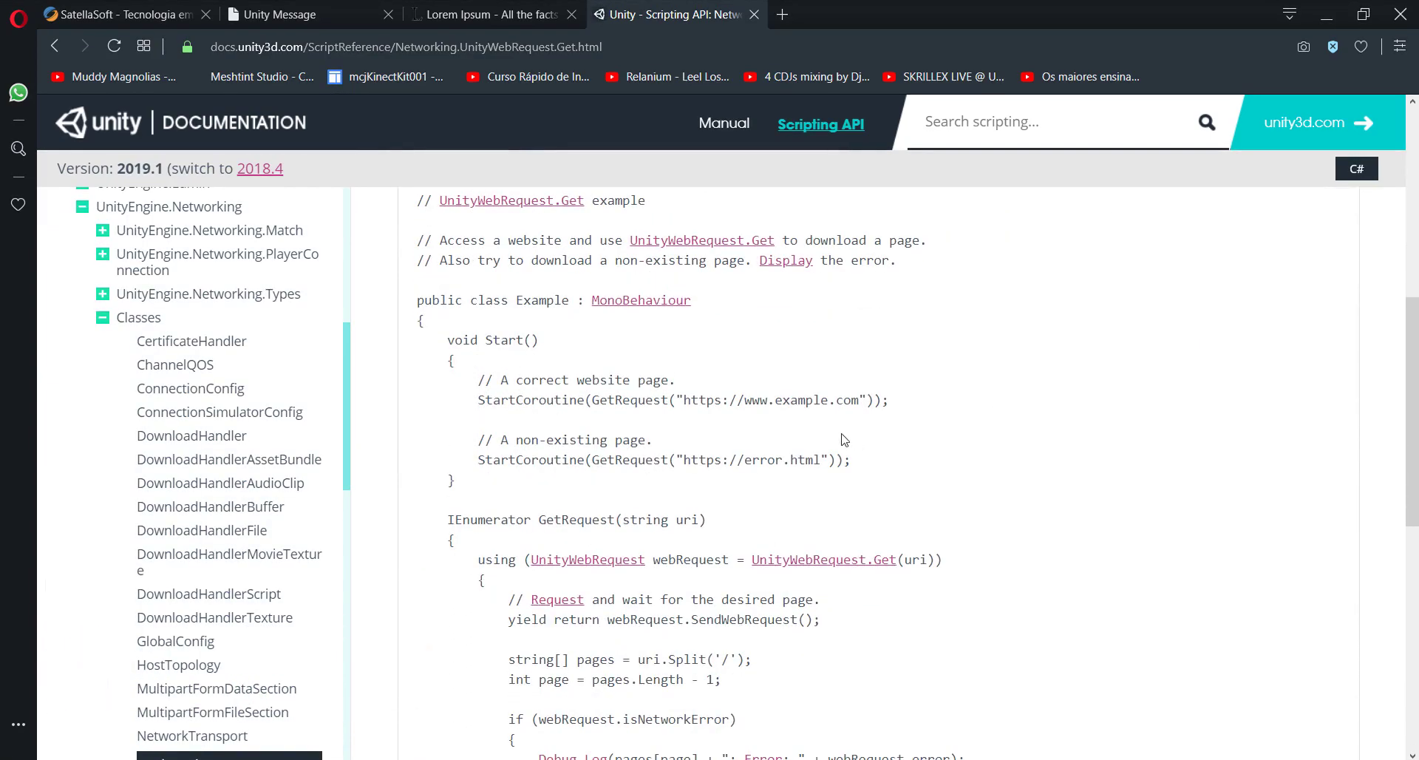
{"action": "scroll", "coordinate": [879, 436], "scroll_direction": "down", "scroll_amount": 4}
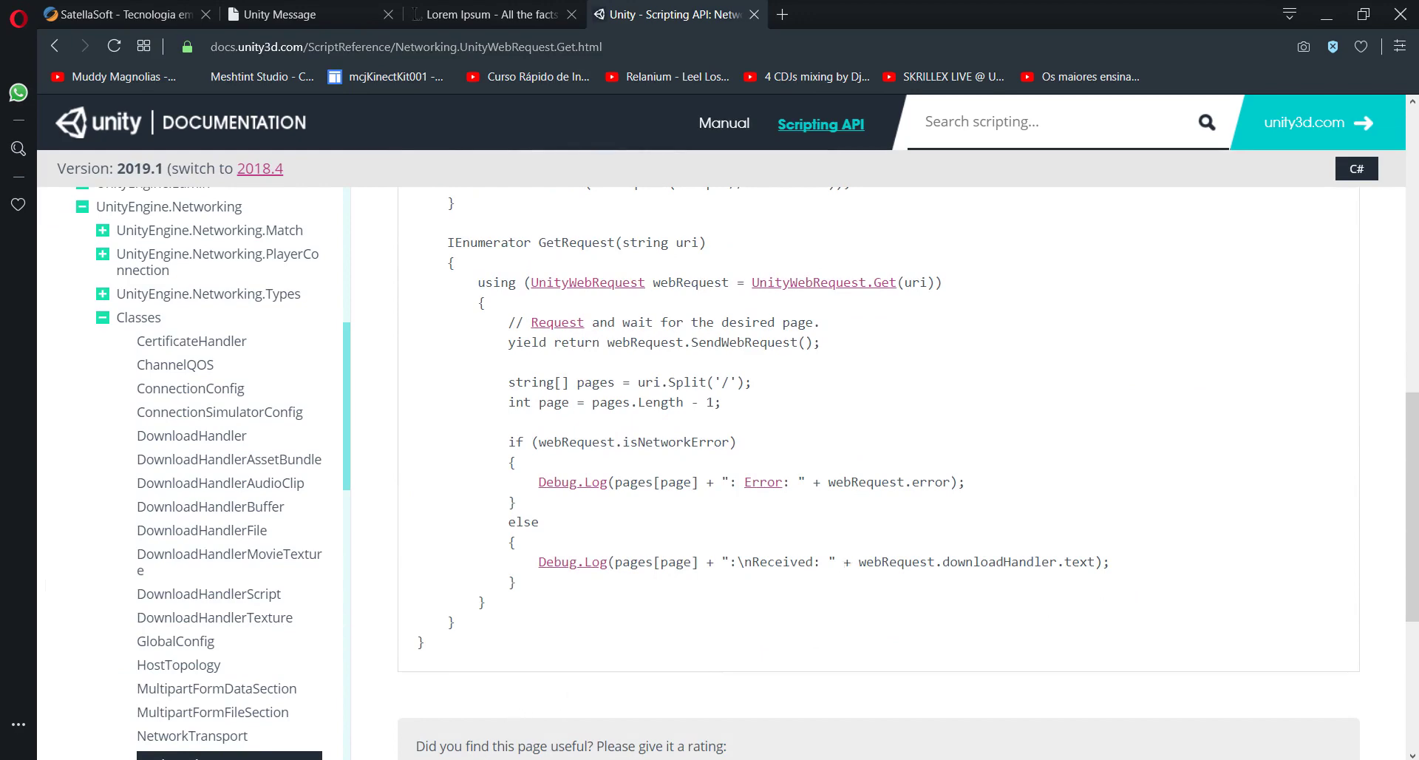
{"action": "left_click", "coordinate": [480, 614]}
Step: Create a scene in the Scenes folder named ShowMessage, correcting the 'ShowMessahe' typo
{"action": "right_click", "coordinate": [1004, 143]}
{"action": "mouse_move", "coordinate": [1046, 157]}
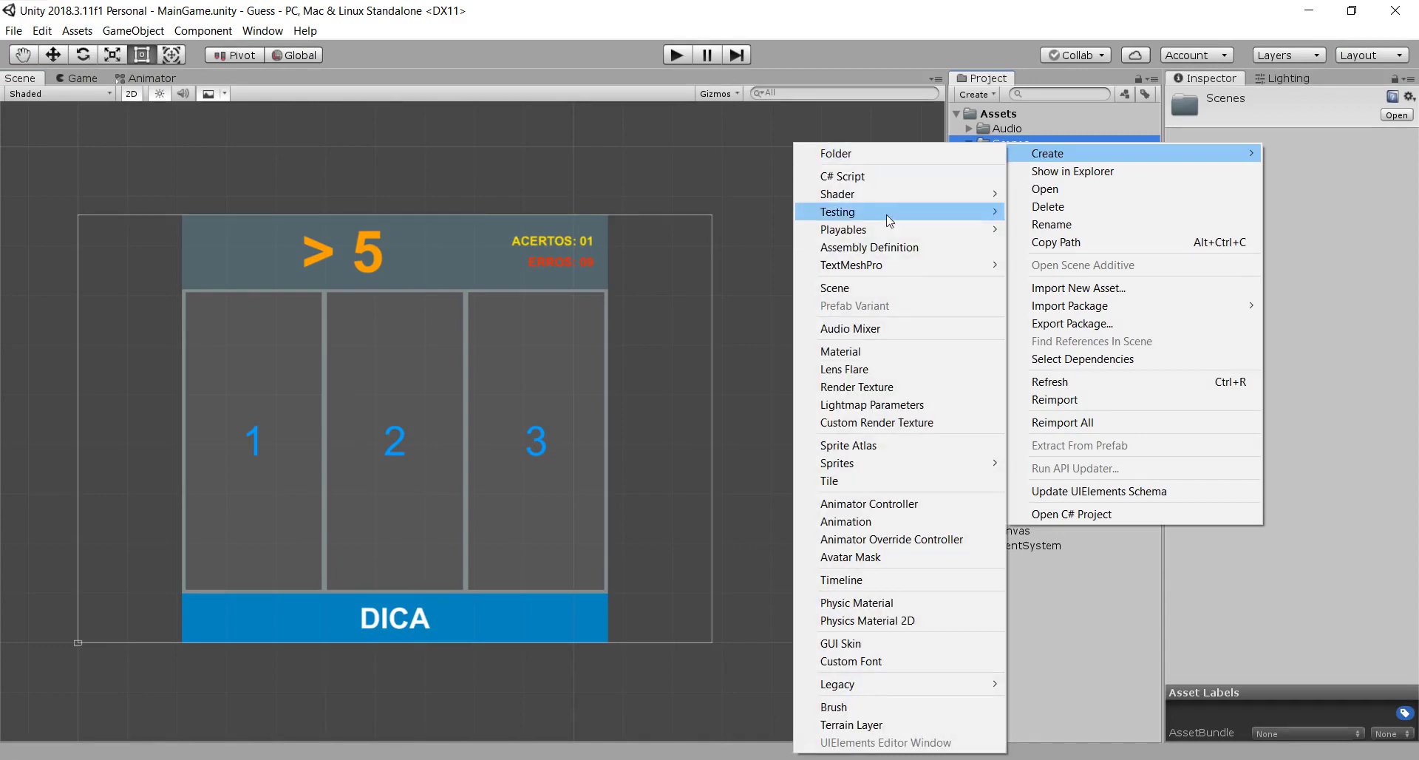
{"action": "left_click", "coordinate": [843, 288]}
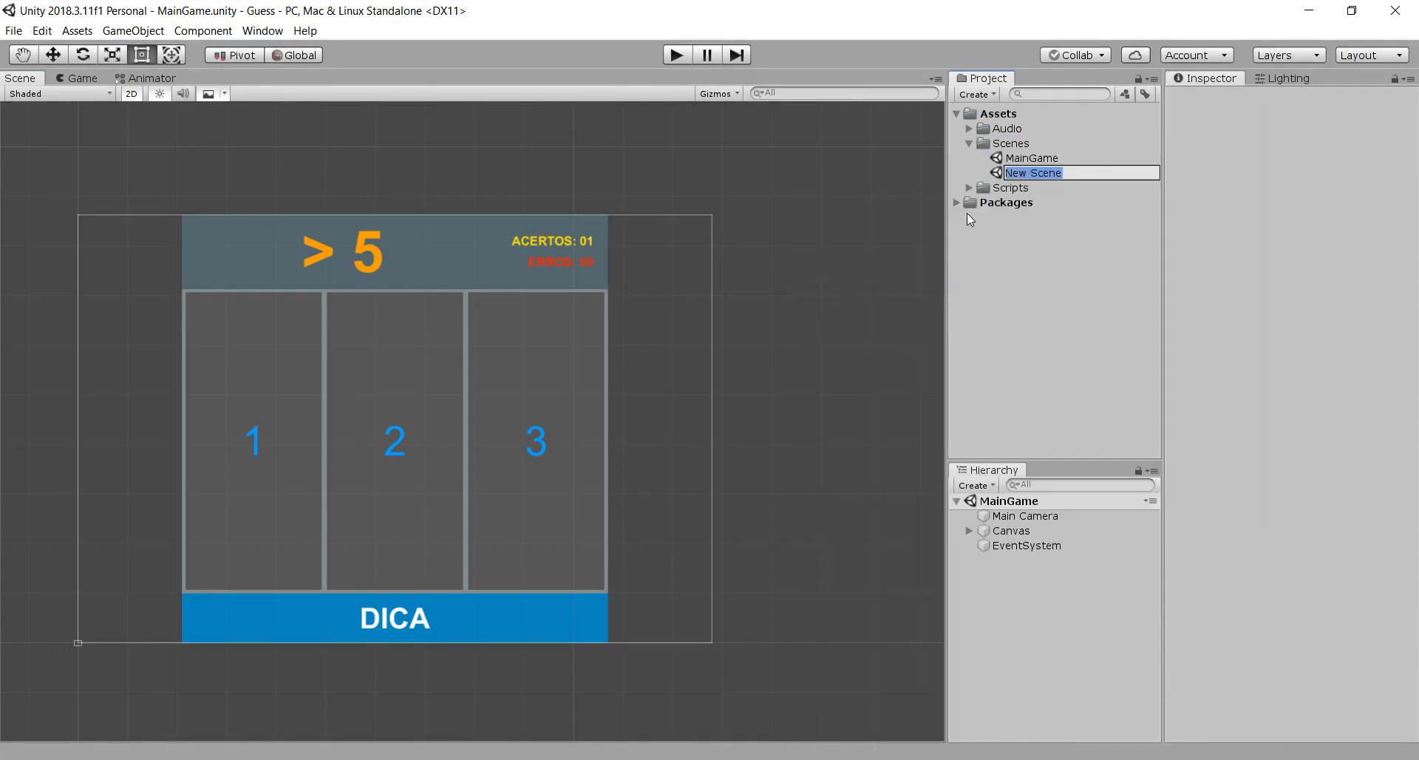
{"action": "type", "text": "Show"}
{"action": "type", "text": "Messahe"}
{"action": "key", "text": "Return"}
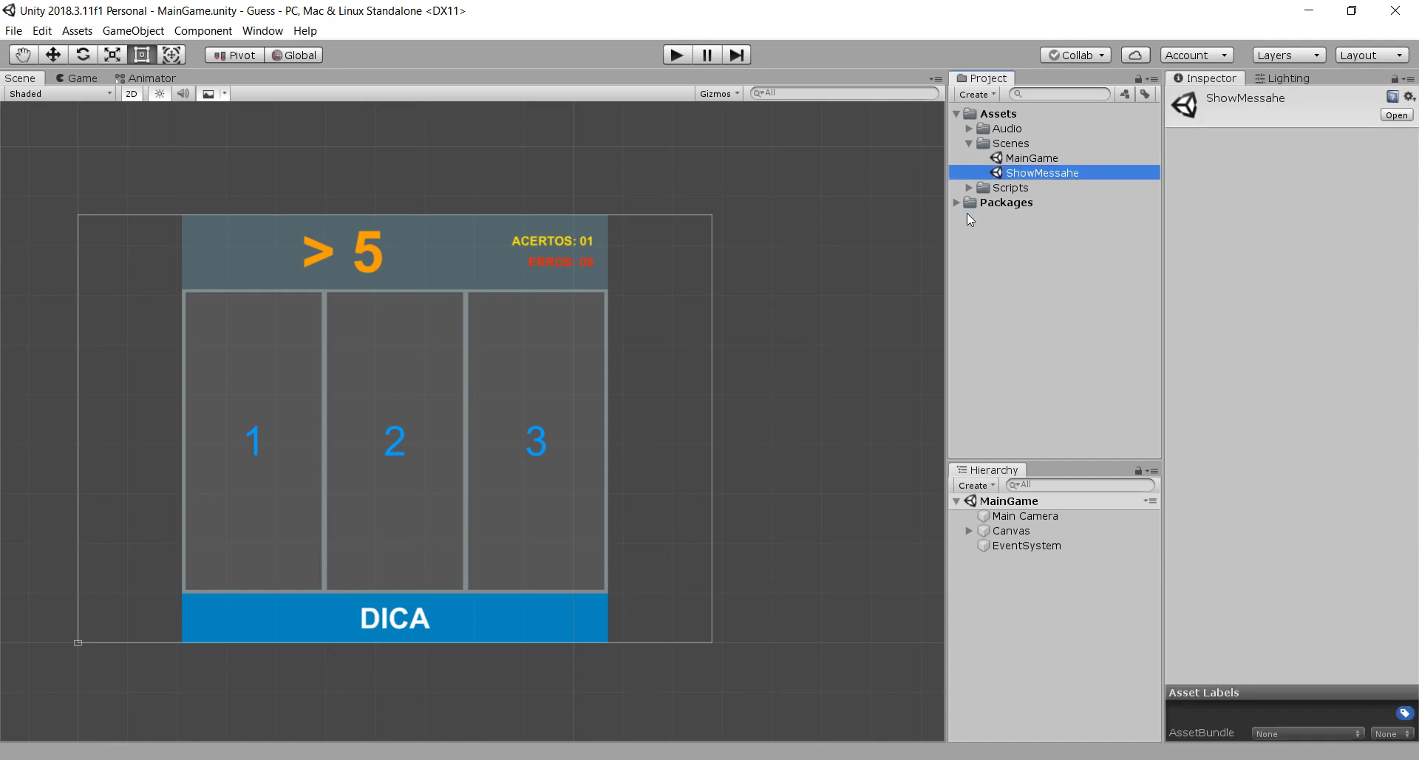
{"action": "key", "text": "F2"}
{"action": "key", "text": "End"}
{"action": "key", "text": "BackSpace"}
{"action": "key", "text": "BackSpace"}
{"action": "type", "text": "ge"}
{"action": "key", "text": "Return"}
{"action": "key", "text": "Return"}
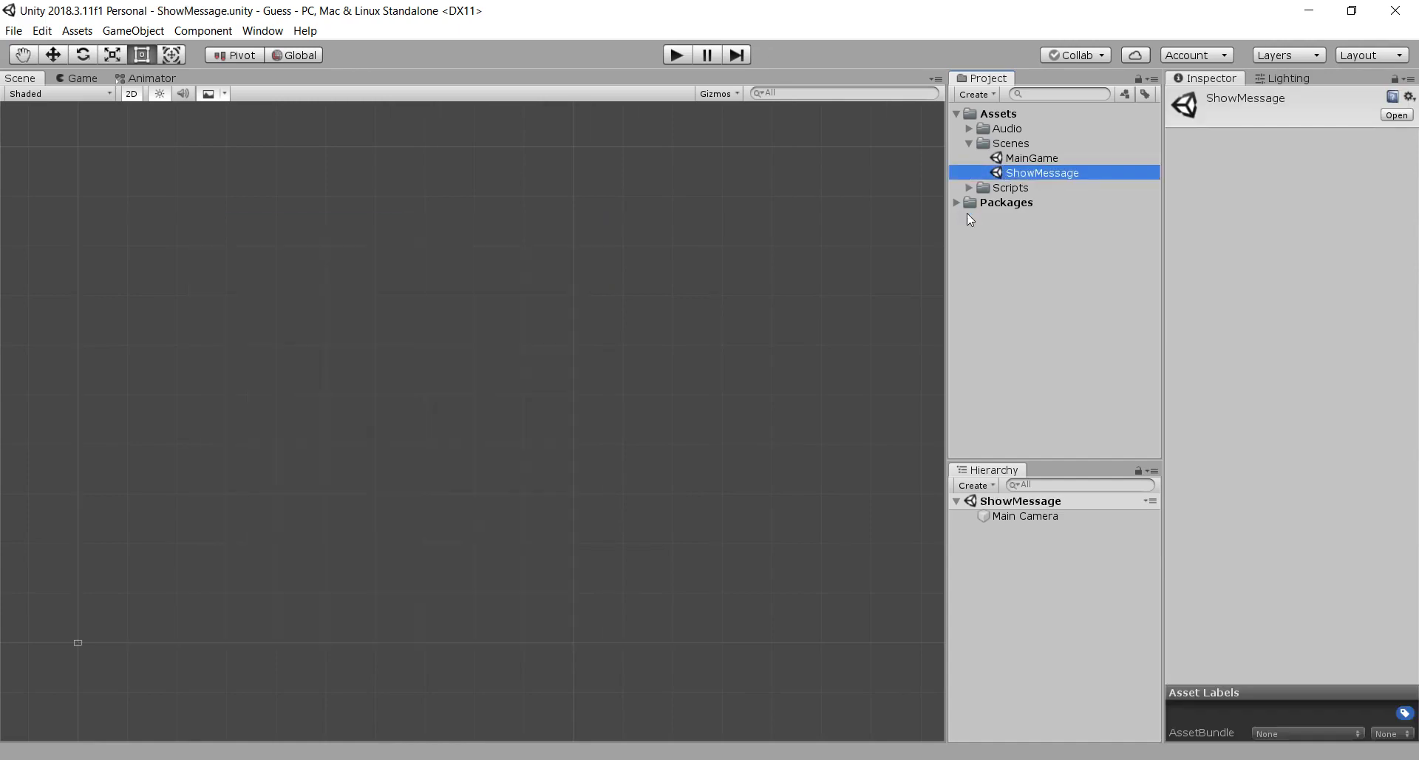
{"action": "left_click", "coordinate": [1009, 531]}
Step: Change Main Camera's background colour from default blue to near-black 131314
{"action": "right_click", "coordinate": [1008, 530]}
{"action": "left_click", "coordinate": [987, 512]}
{"action": "left_click", "coordinate": [987, 513]}
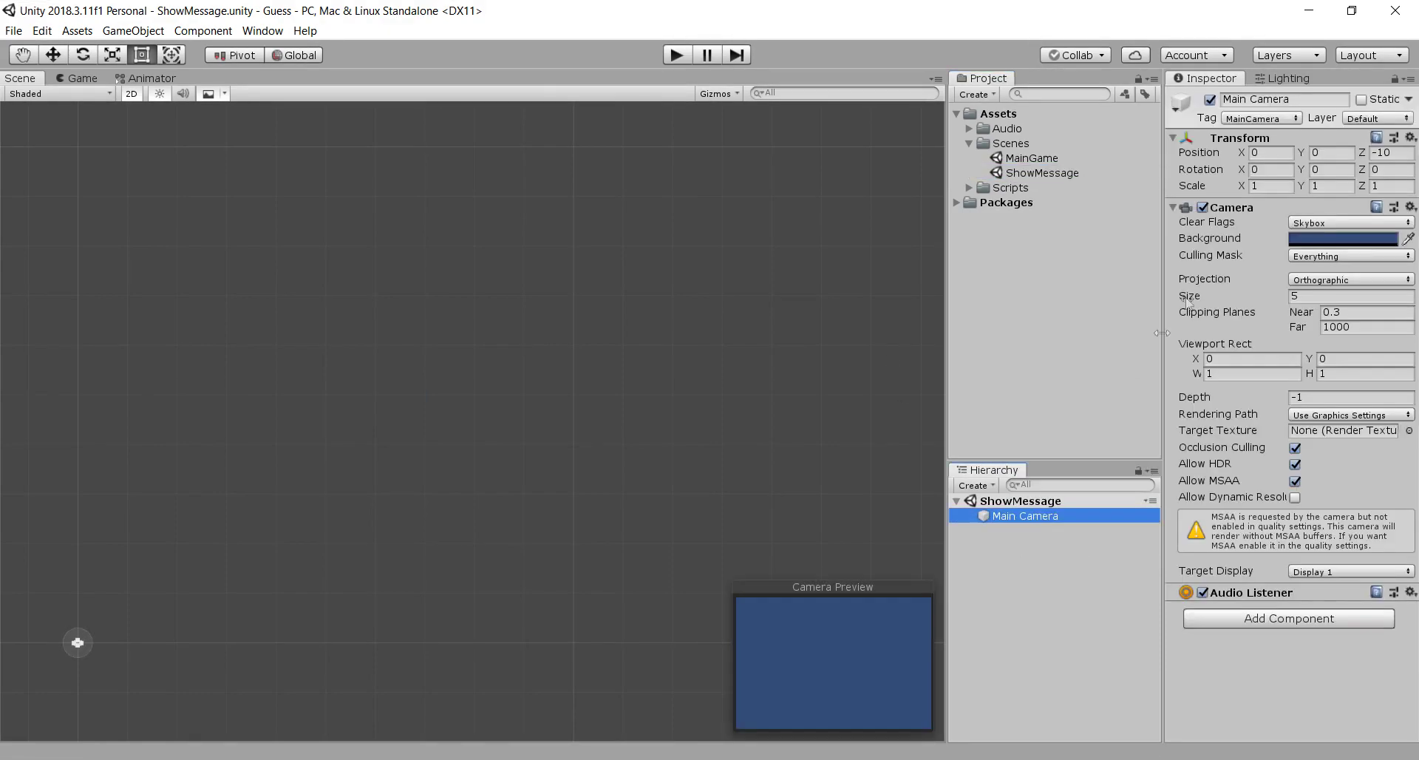
{"action": "left_click", "coordinate": [1331, 238]}
{"action": "left_click_drag", "start_coordinate": [1181, 262], "coordinate": [1133, 306]}
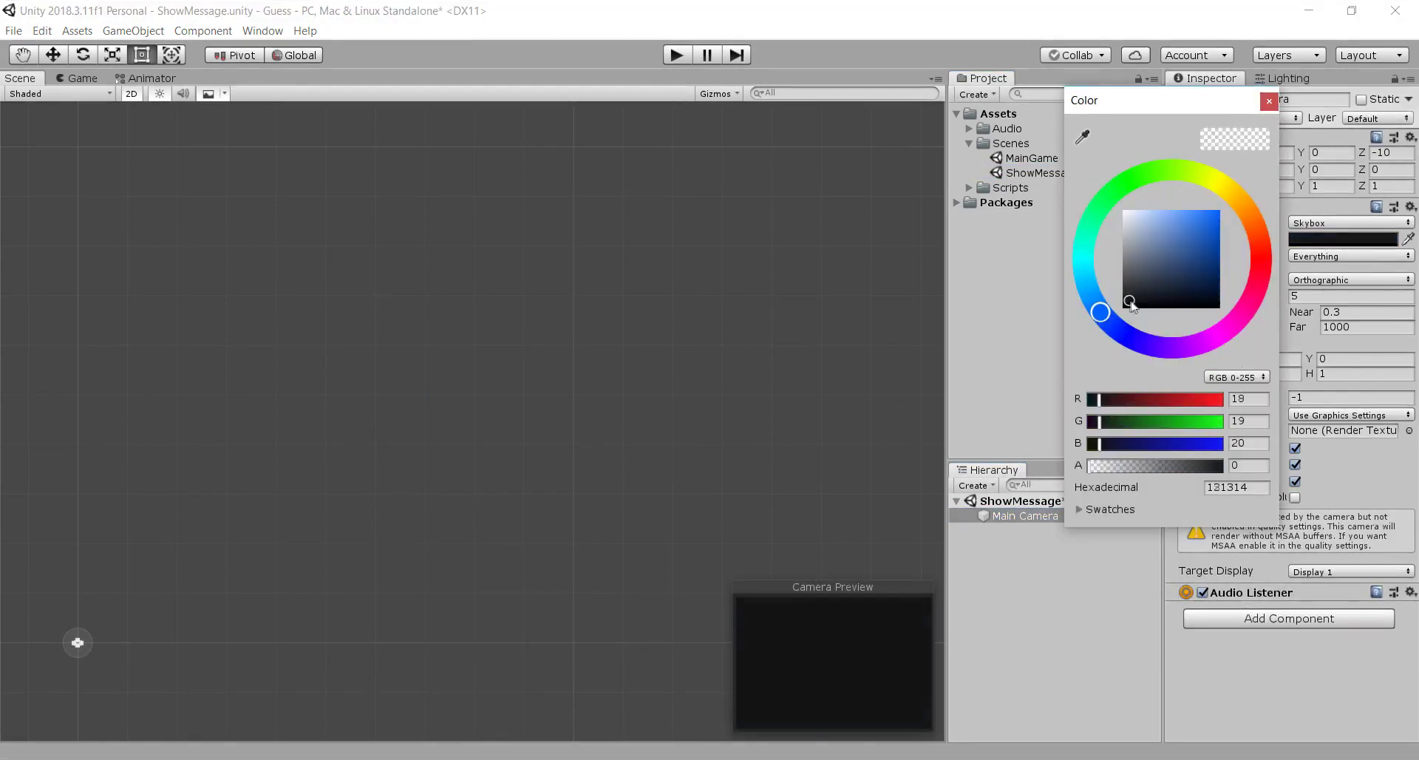
{"action": "left_click", "coordinate": [1269, 101]}
{"action": "left_click", "coordinate": [1288, 81]}
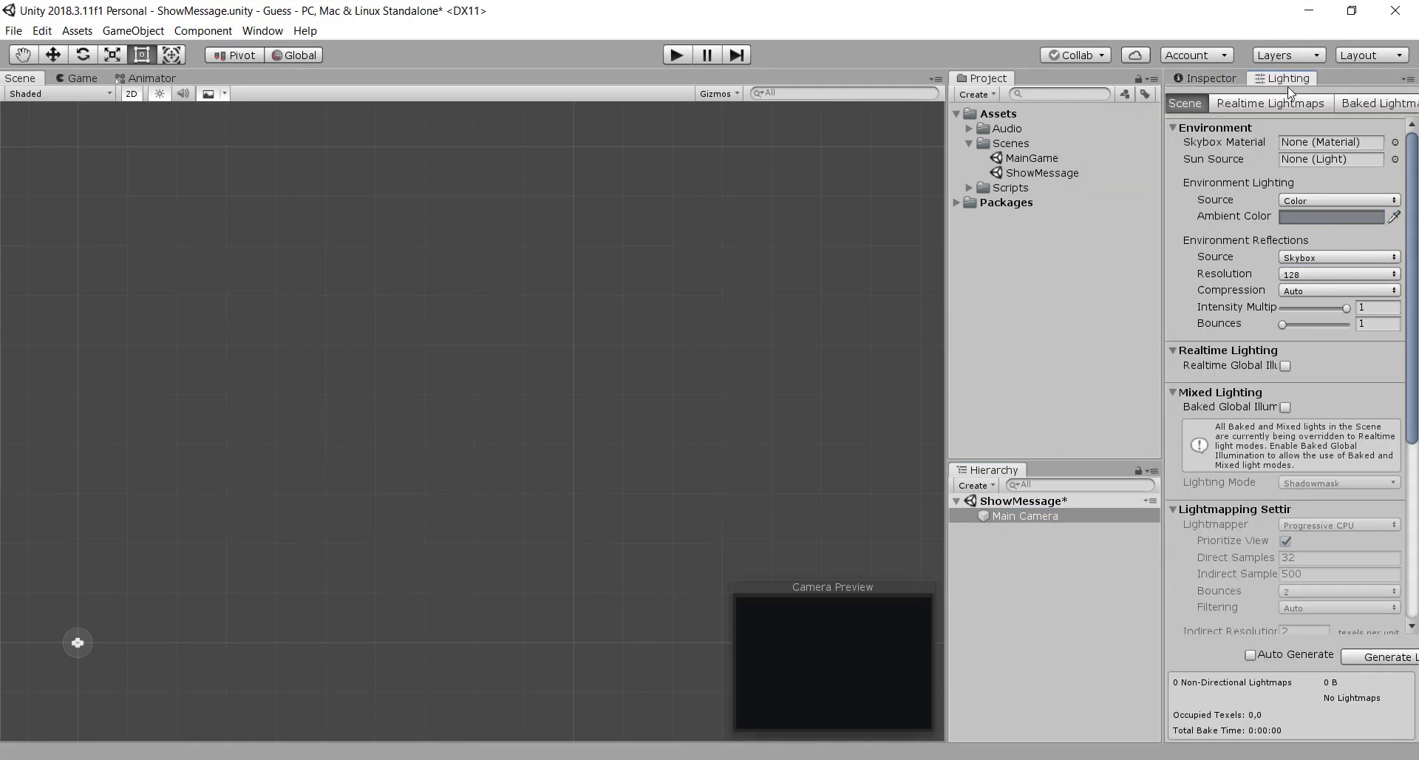
{"action": "left_click", "coordinate": [1209, 78]}
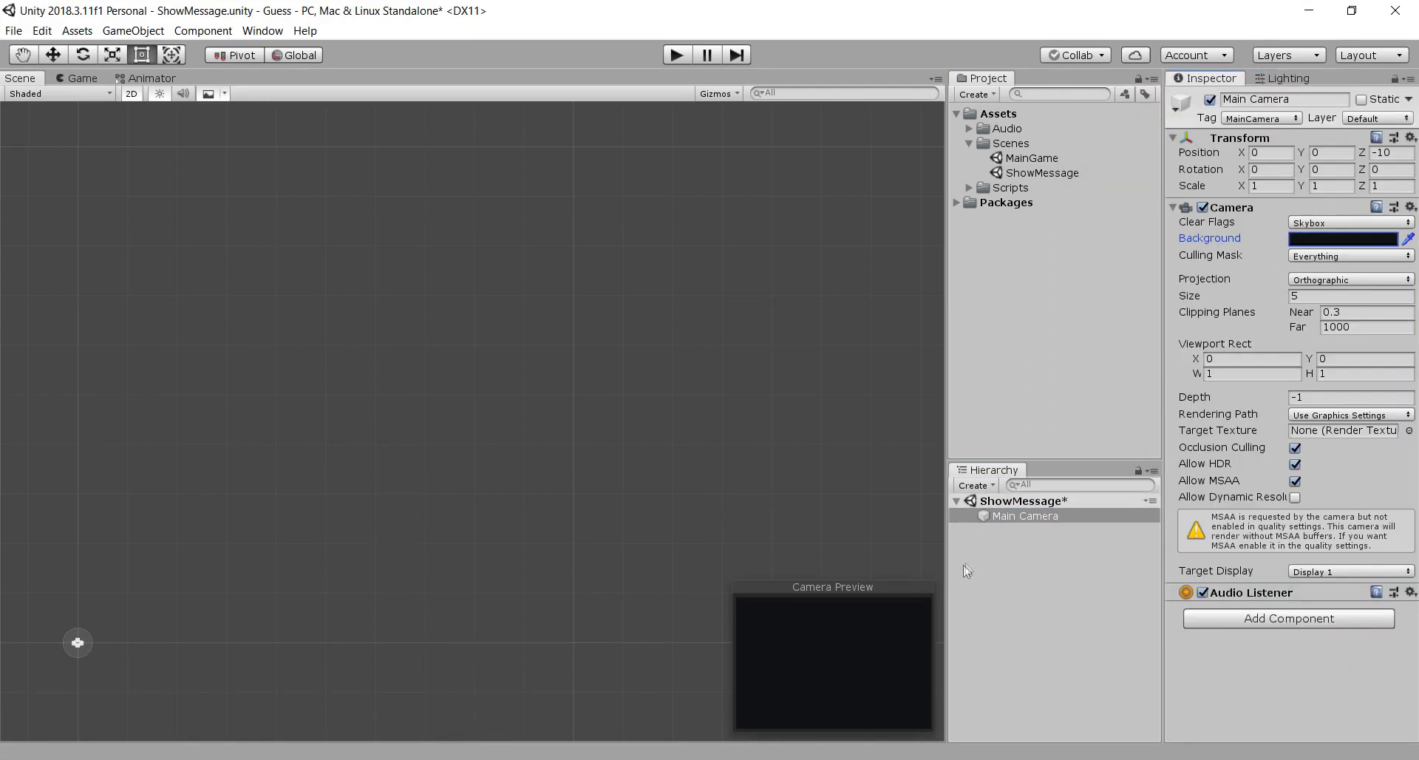
{"action": "left_click", "coordinate": [992, 587]}
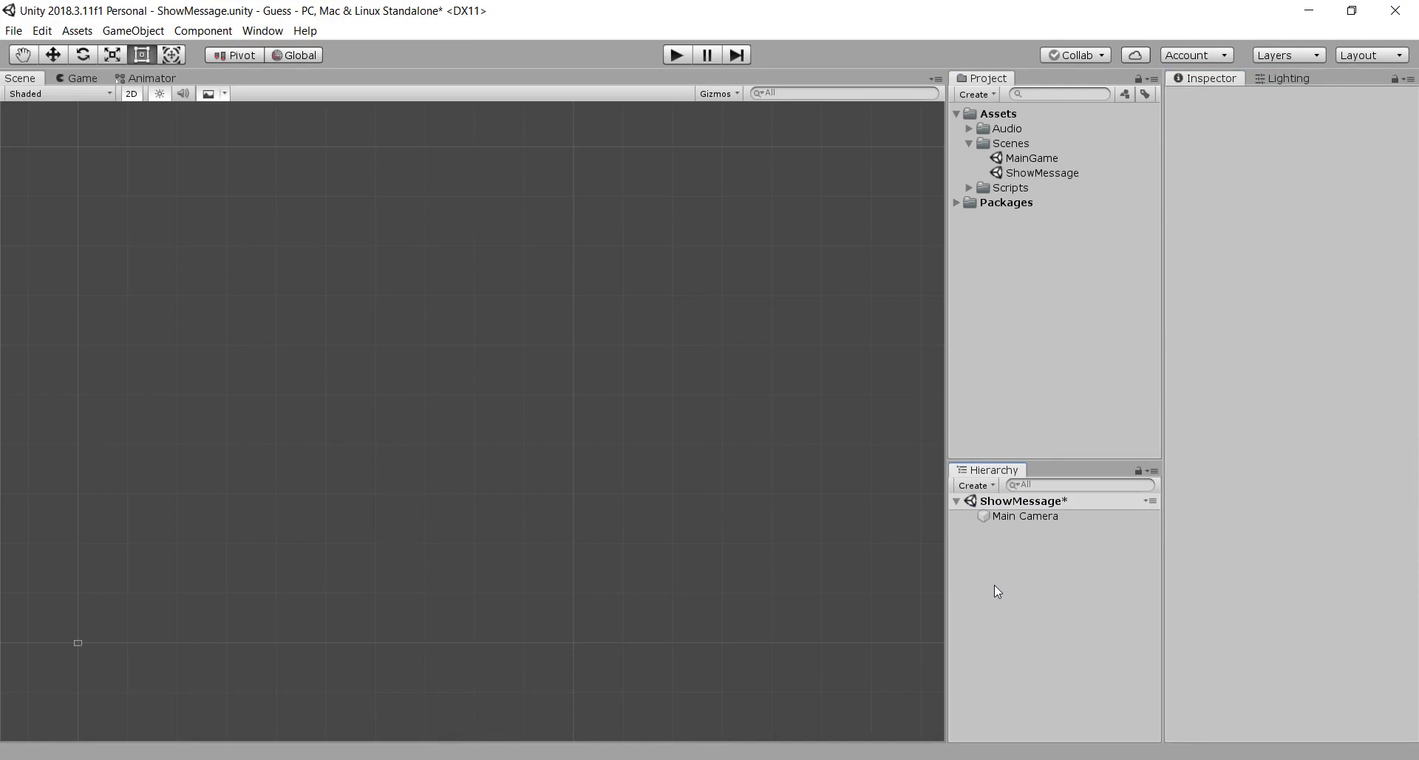
Step: Add a trial UI Text, creating a Canvas and EventSystem, then delete the Text
{"action": "right_click", "coordinate": [995, 584]}
{"action": "mouse_move", "coordinate": [1043, 547]}
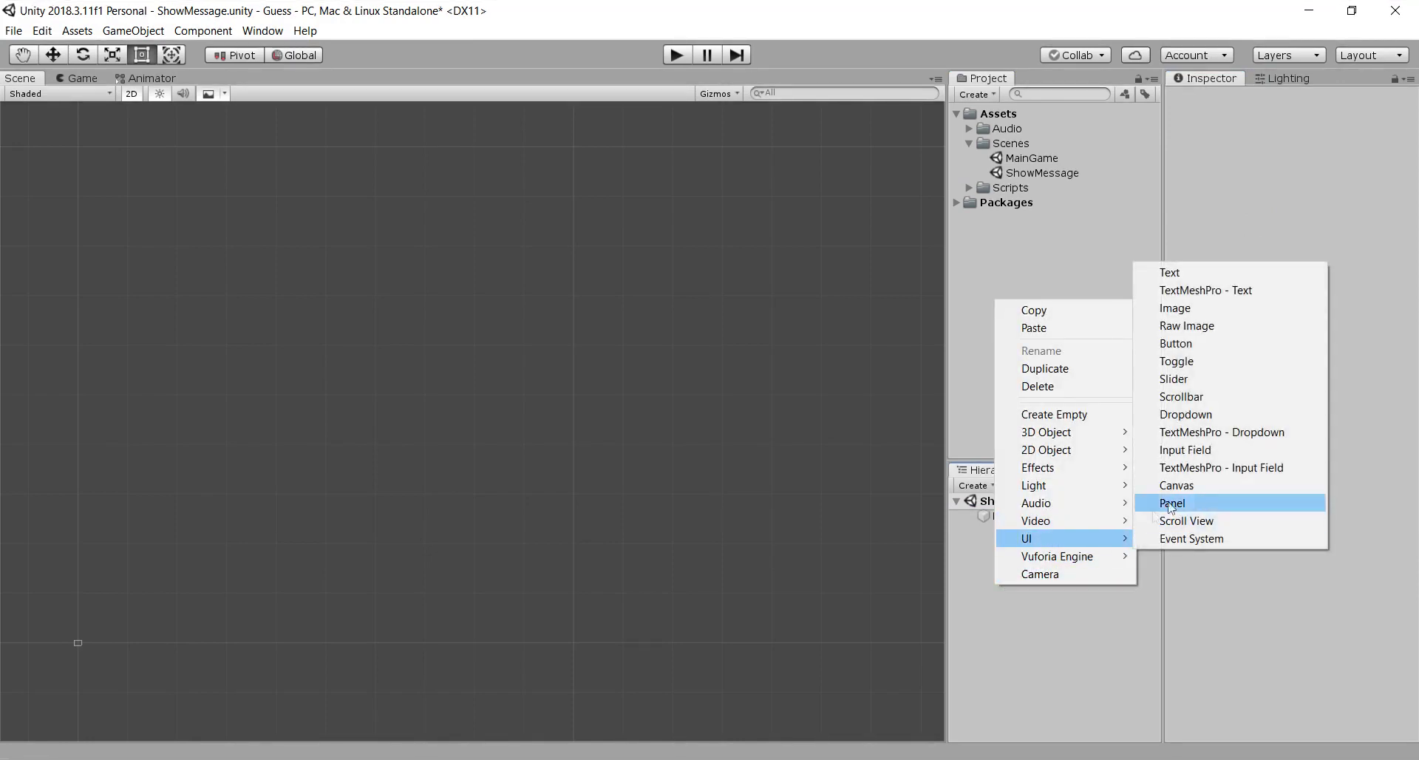
{"action": "left_click", "coordinate": [1208, 271]}
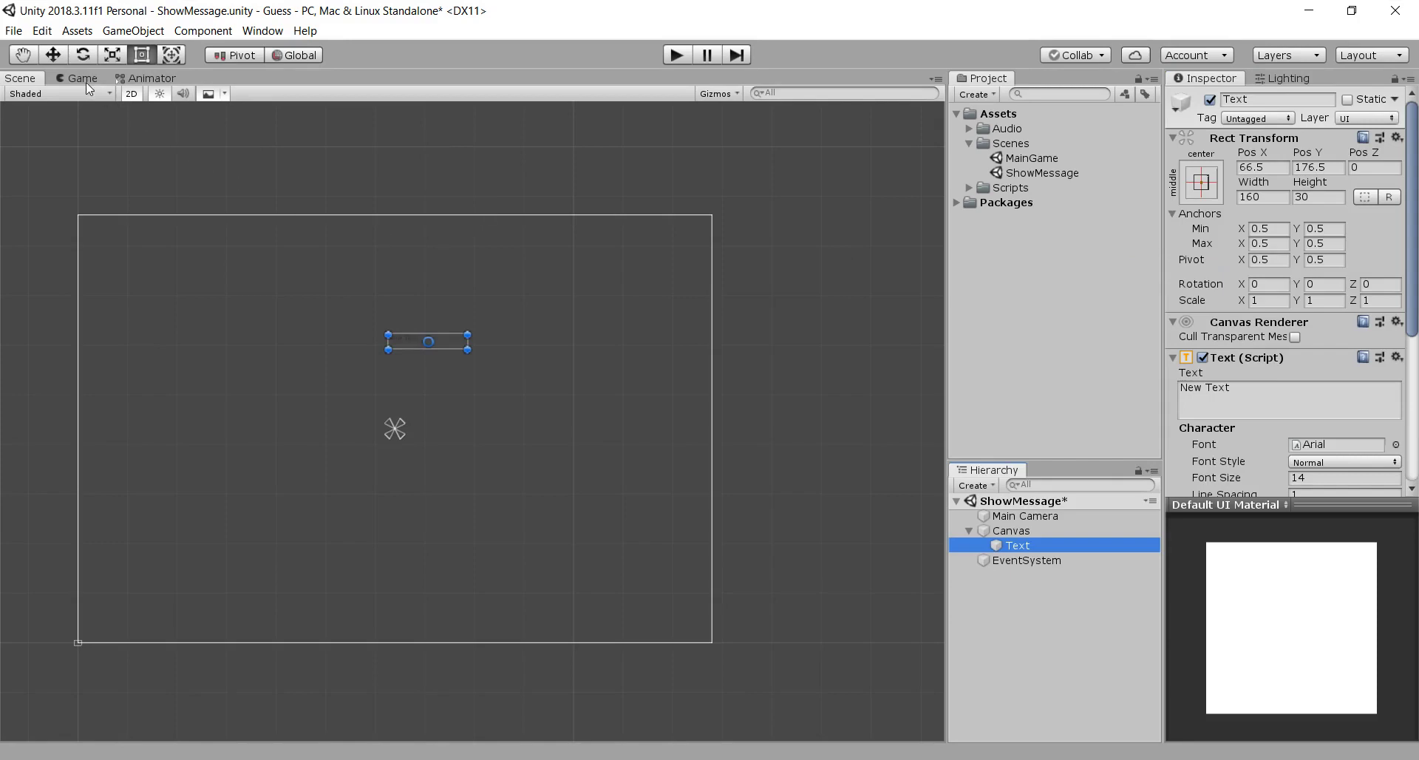
{"action": "left_click", "coordinate": [1010, 532]}
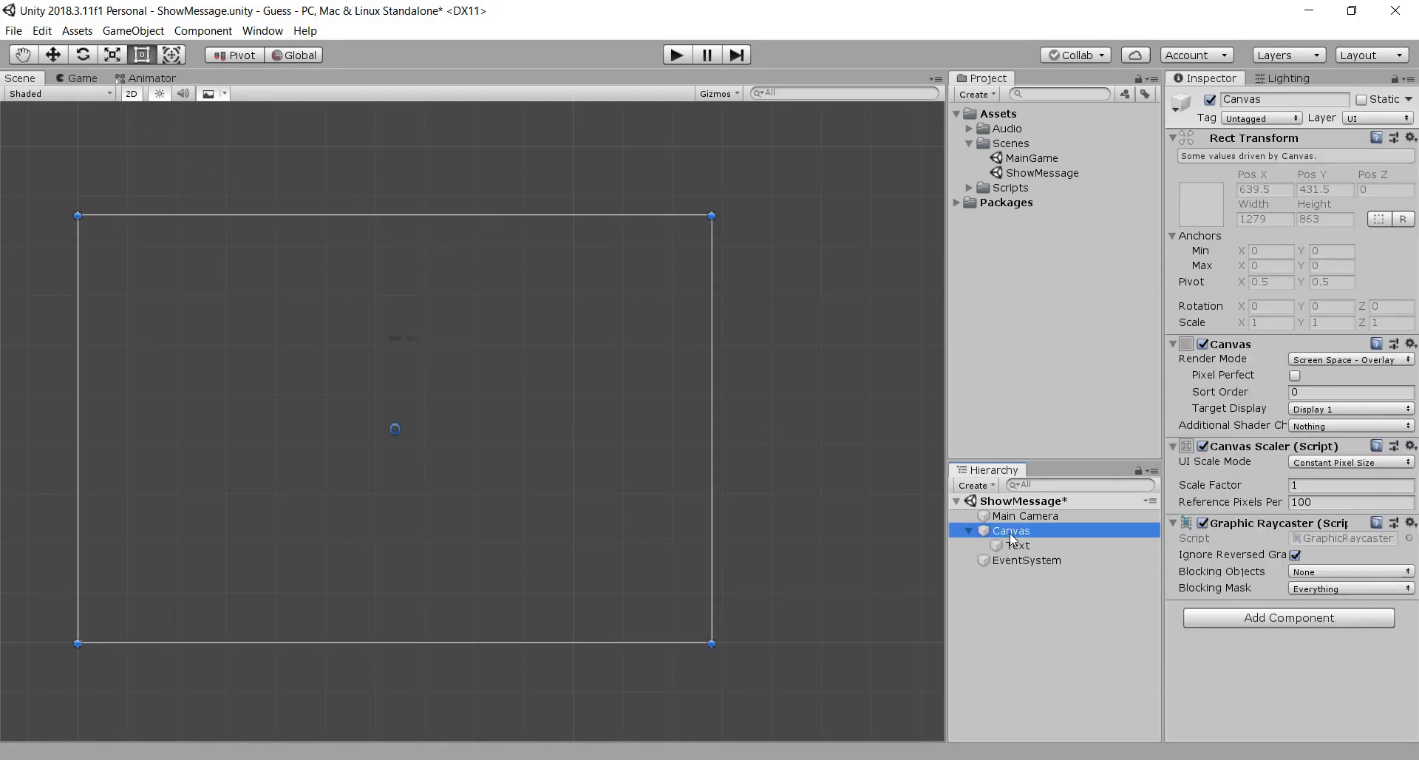
{"action": "left_click", "coordinate": [1022, 545]}
{"action": "key", "text": "Delete"}
Step: Add a Panel as a child of the Canvas
{"action": "left_click", "coordinate": [1010, 530]}
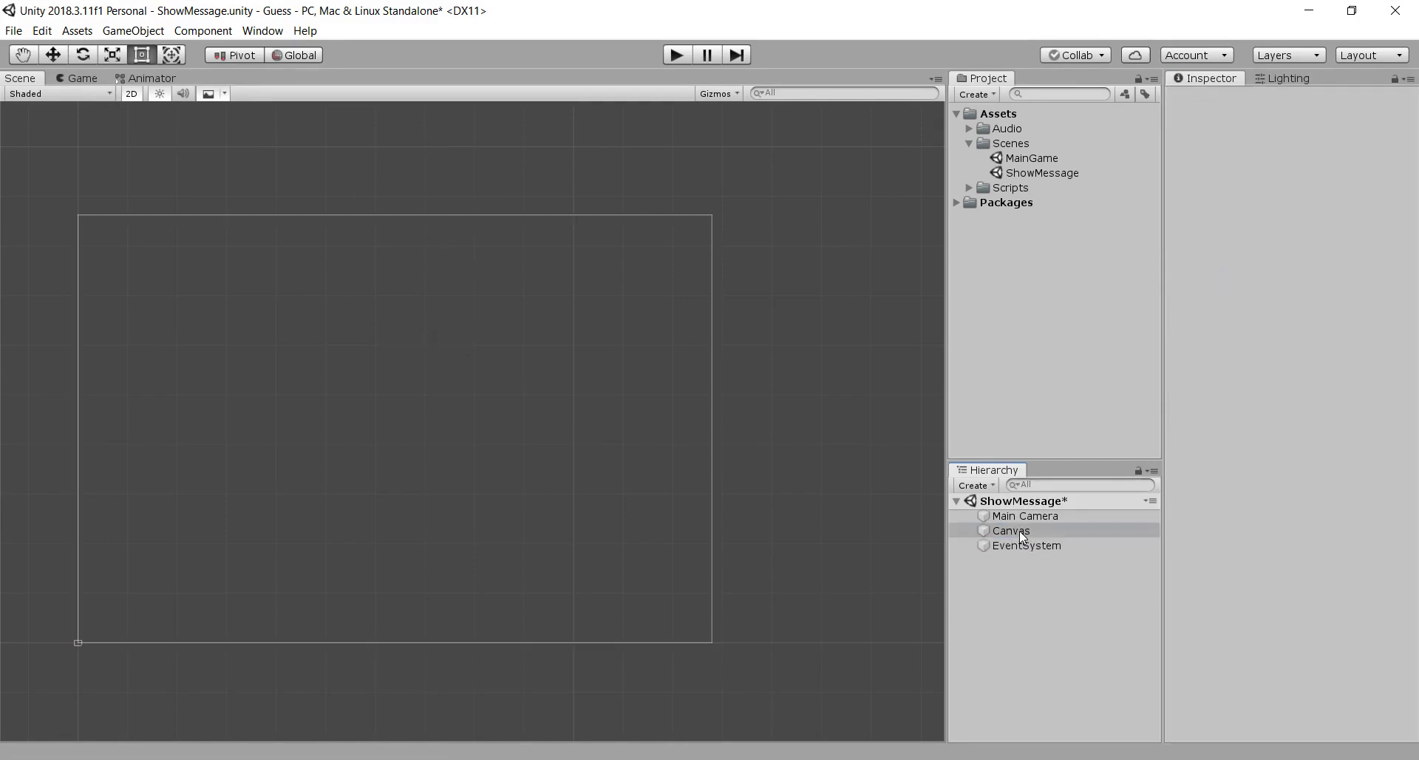
{"action": "right_click", "coordinate": [1019, 530]}
{"action": "mouse_move", "coordinate": [1072, 485]}
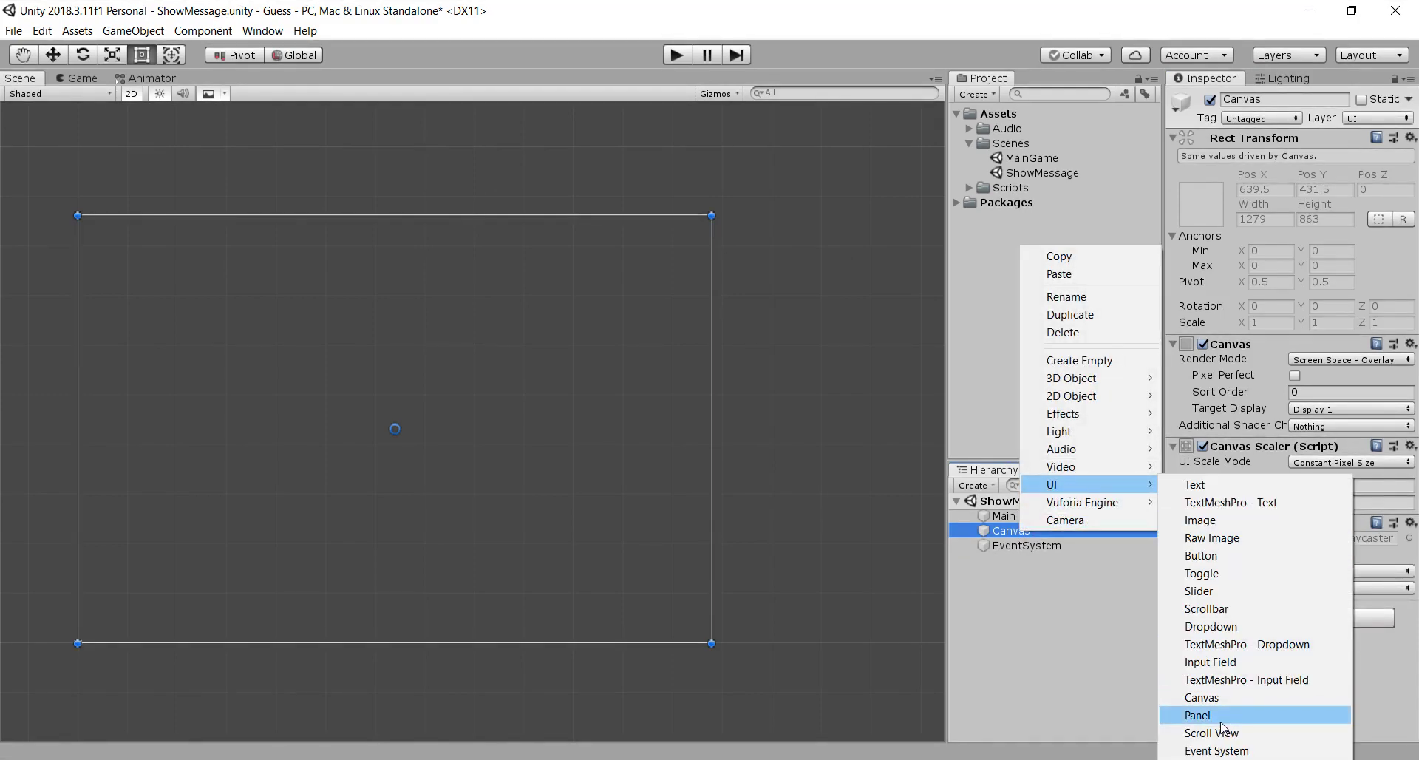
{"action": "left_click", "coordinate": [1190, 715]}
{"action": "left_click", "coordinate": [1198, 169]}
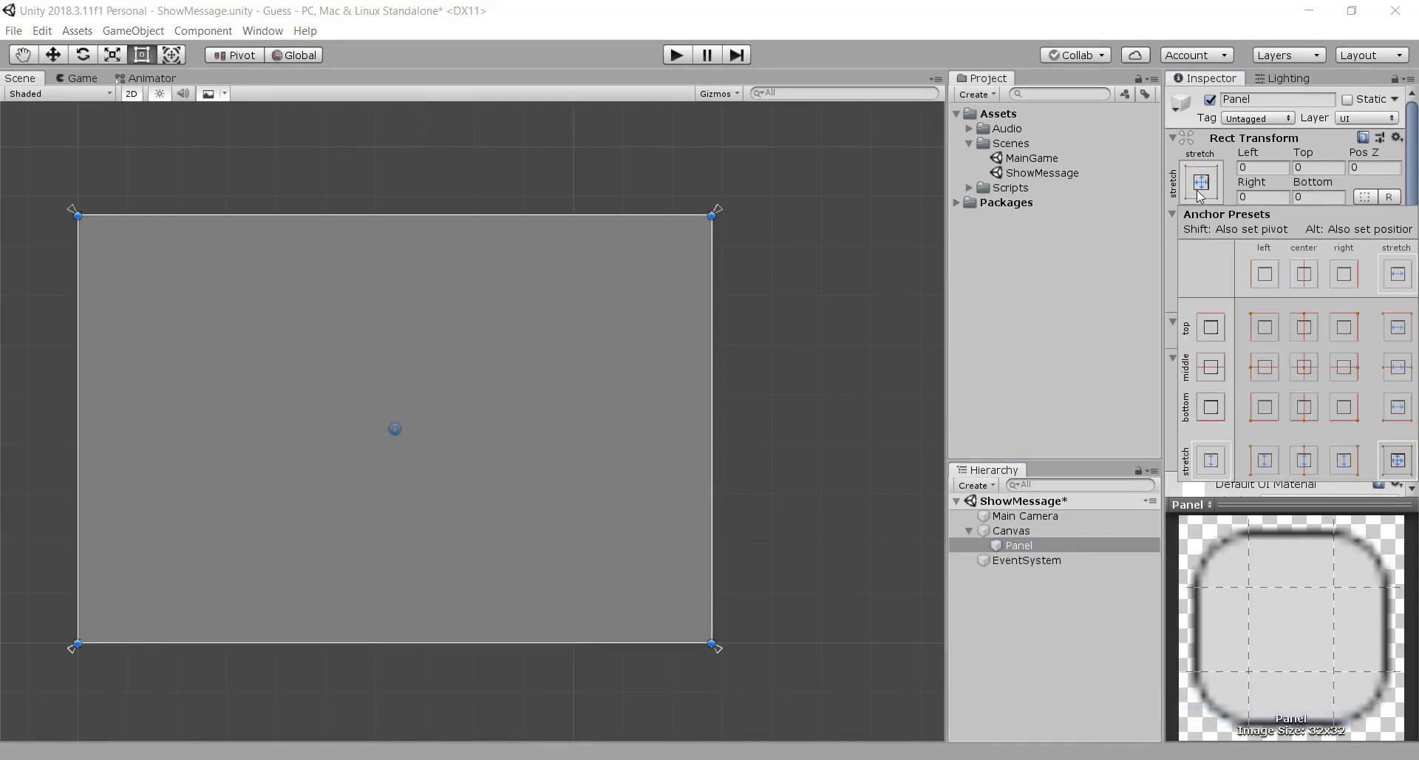
Step: Anchor the Panel right-stretch, width 500, top and bottom 100, with no source image
{"action": "left_click", "coordinate": [1348, 467]}
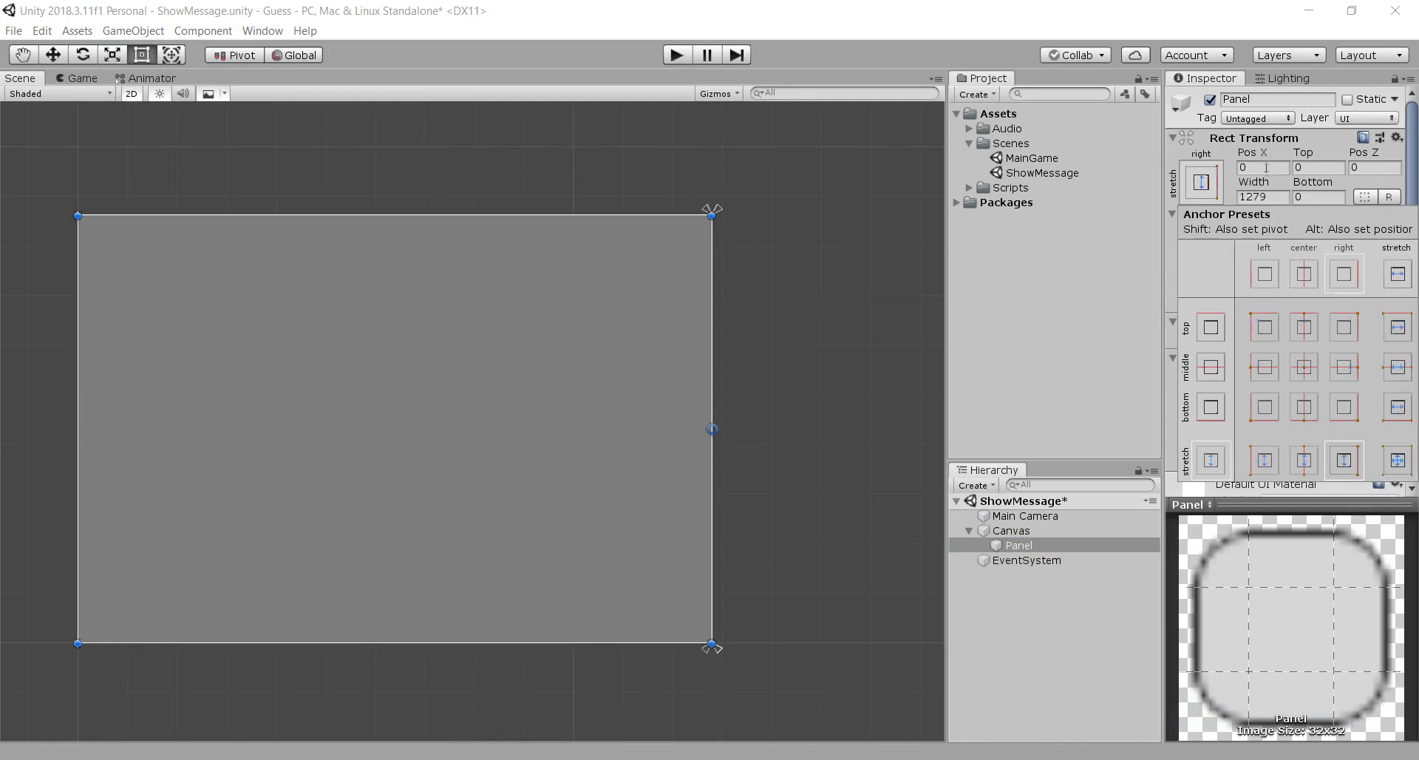
{"action": "left_click", "coordinate": [1264, 198]}
{"action": "double_click", "coordinate": [1264, 198]}
{"action": "type", "text": "500"}
{"action": "left_click", "coordinate": [77, 79]}
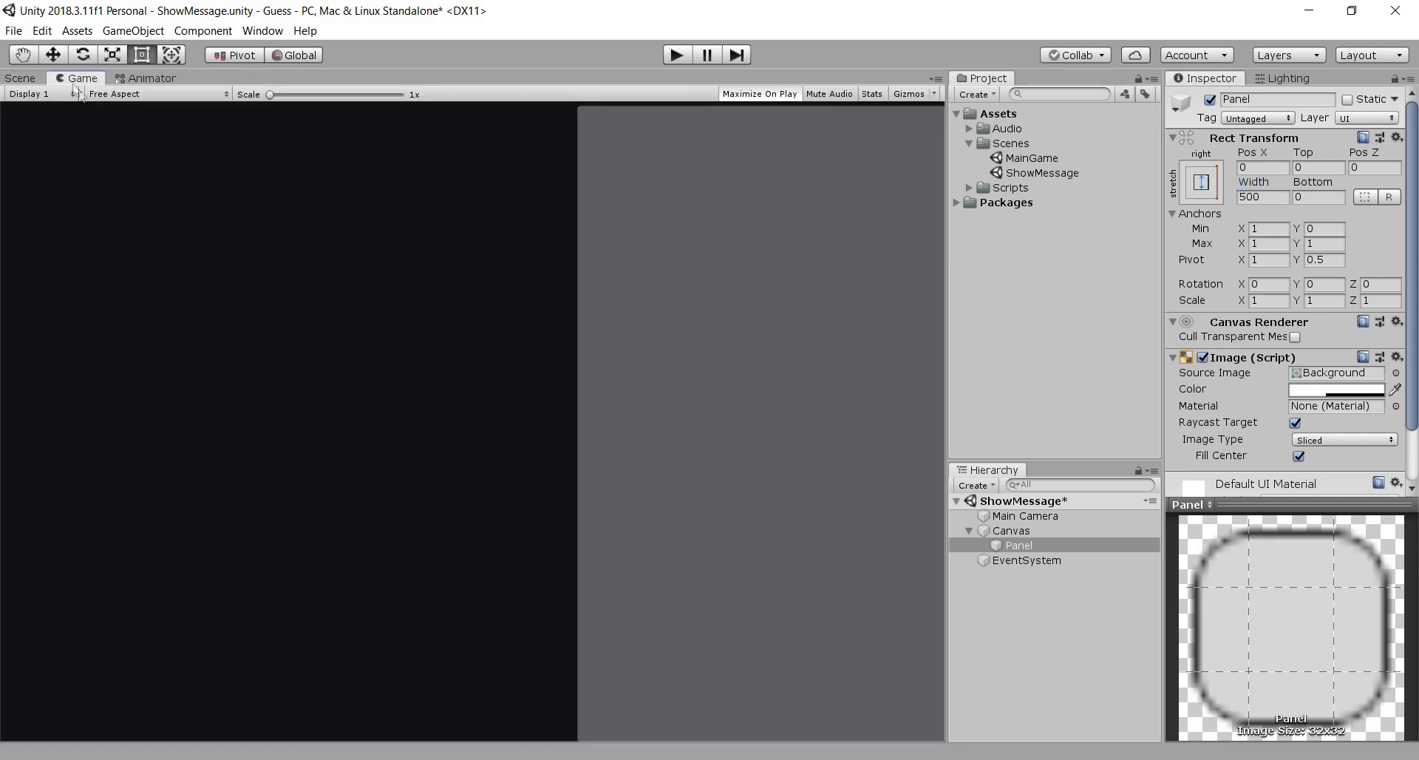
{"action": "left_click", "coordinate": [1323, 373]}
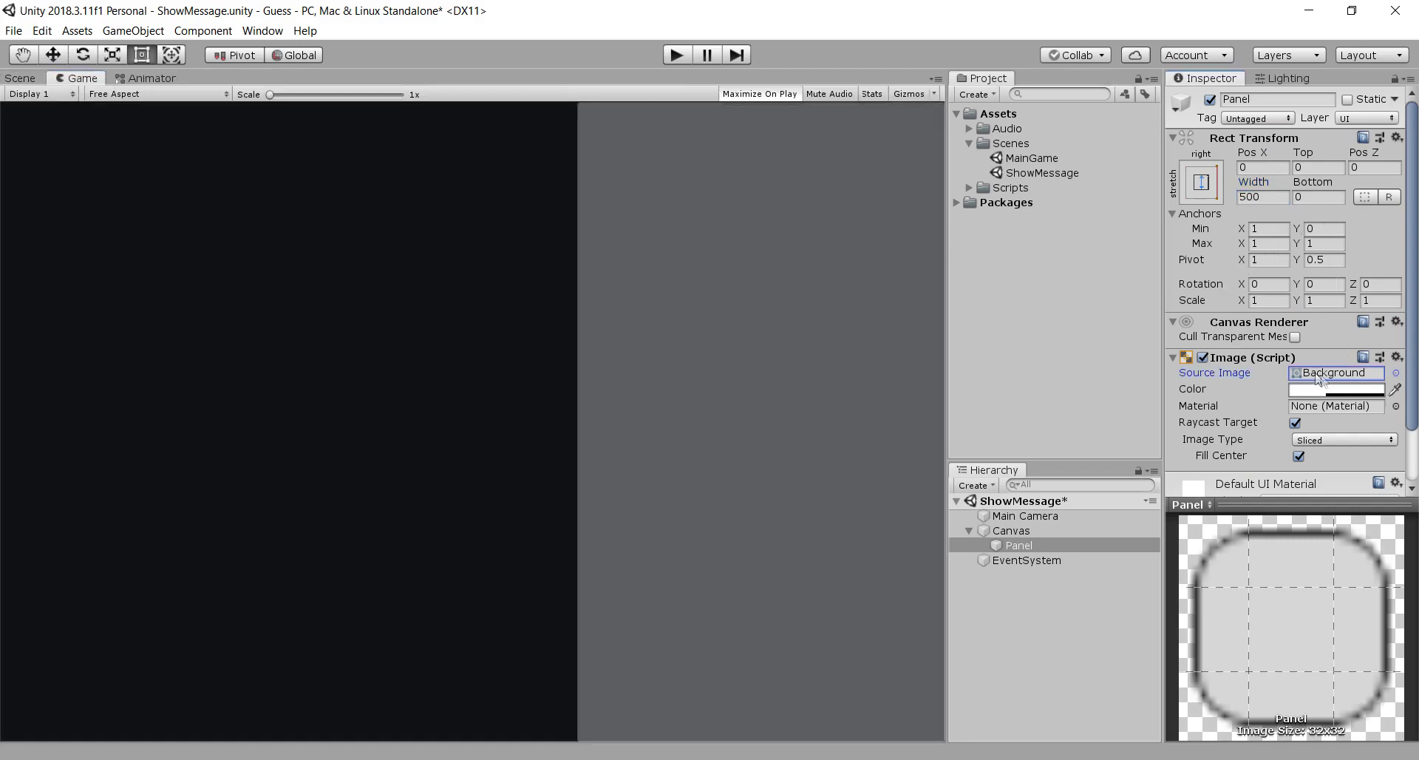
{"action": "key", "text": "Delete"}
{"action": "left_click", "coordinate": [1311, 168]}
{"action": "type", "text": "100"}
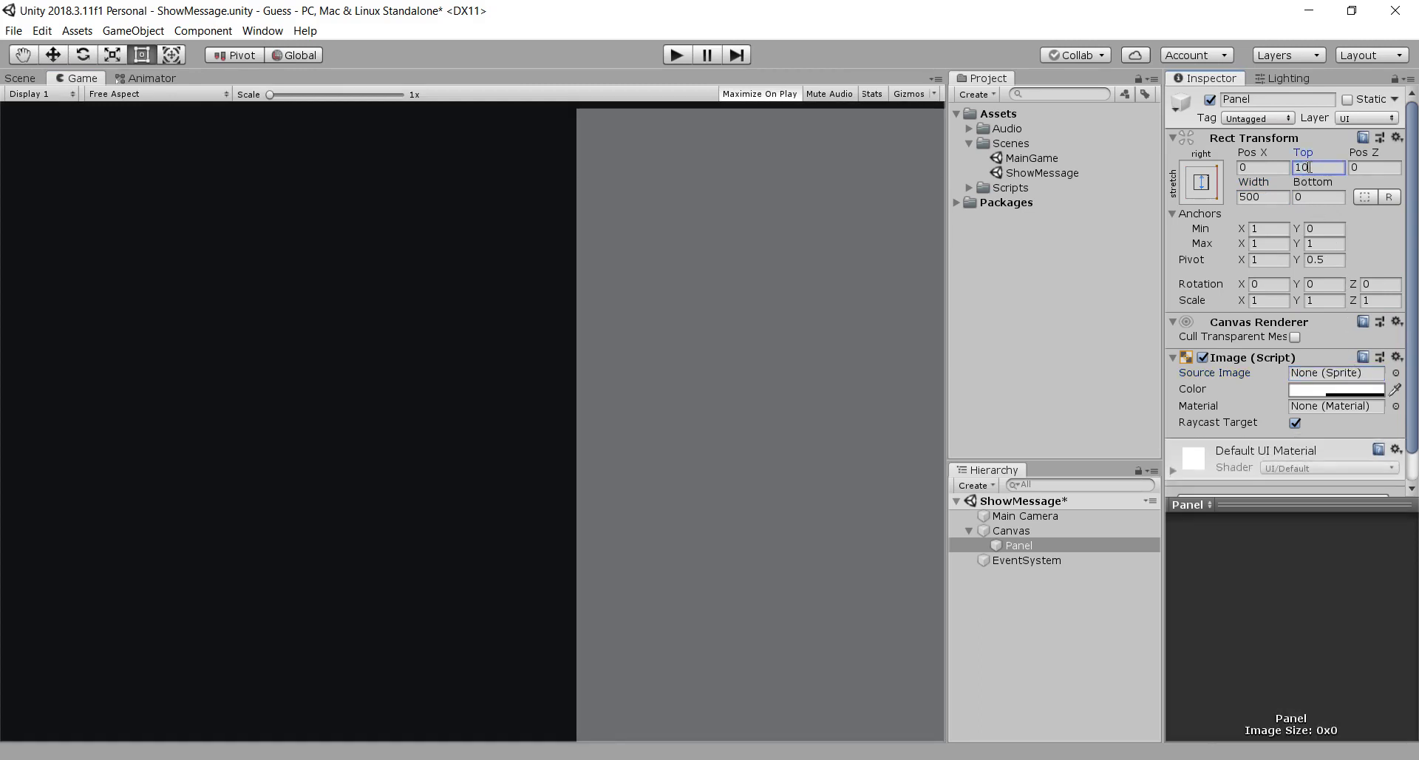
{"action": "key", "text": "Tab"}
{"action": "key", "text": "Tab"}
{"action": "key", "text": "Tab"}
{"action": "type", "text": "100"}
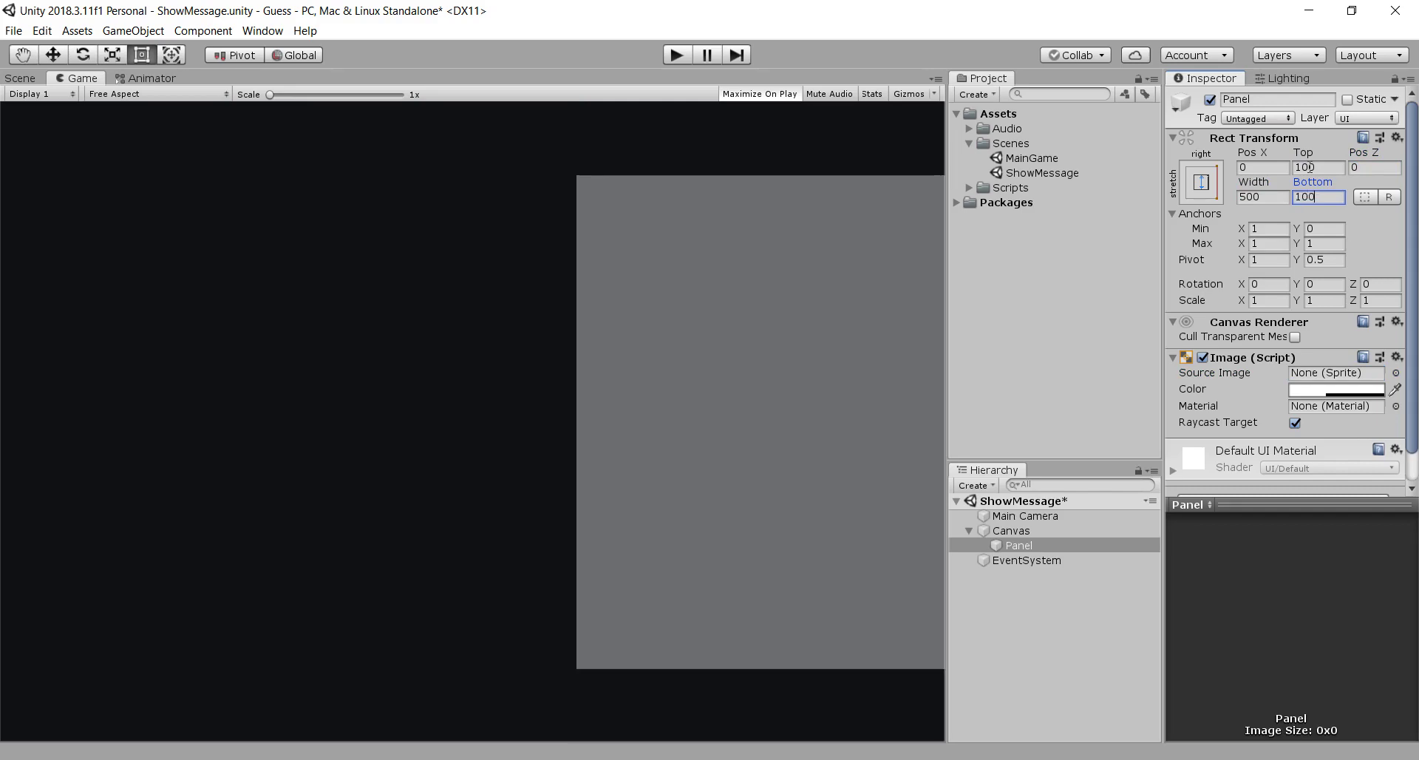
Step: Tint the Panel dark blue-grey 404E61 at alpha 86 and save the scene
{"action": "left_click", "coordinate": [1335, 390]}
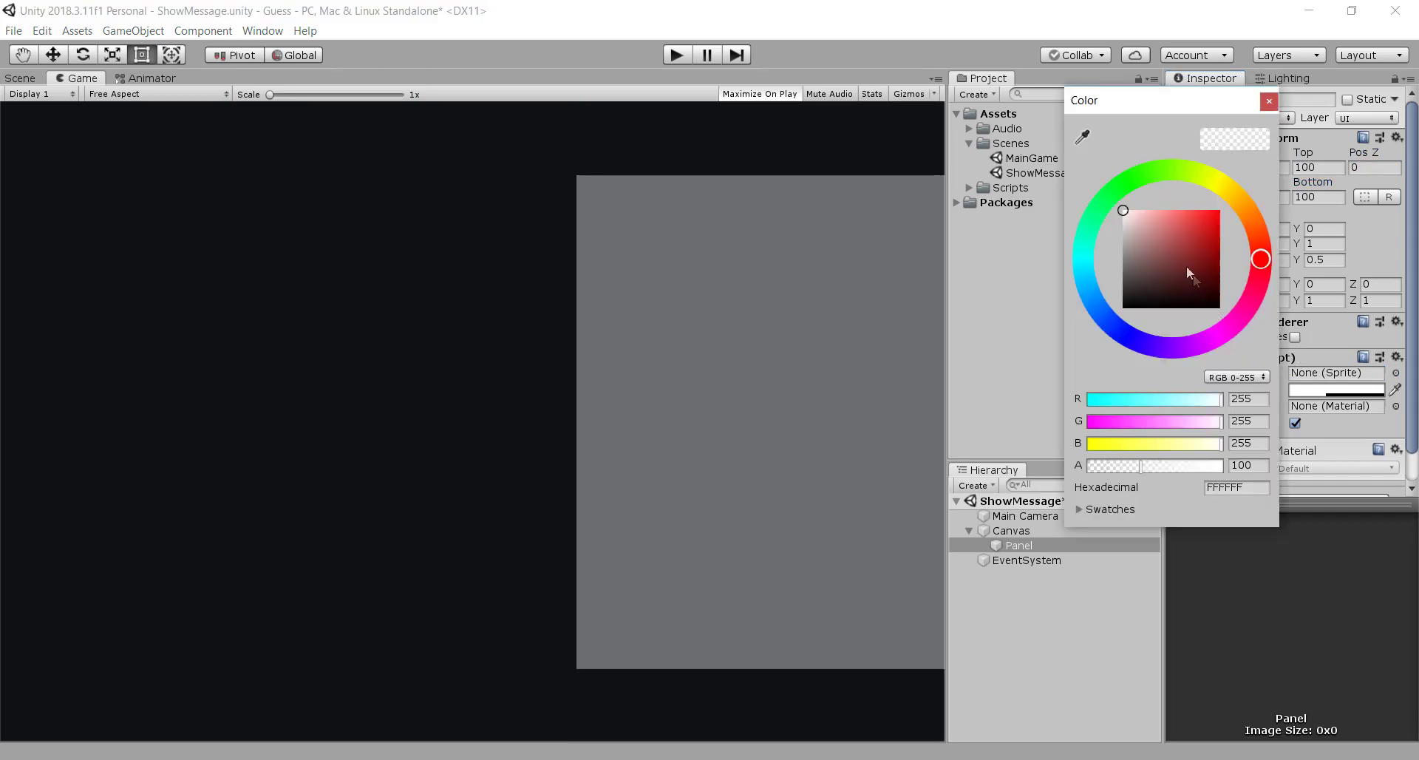
{"action": "left_click_drag", "start_coordinate": [1186, 264], "coordinate": [1001, 330]}
{"action": "left_click", "coordinate": [1140, 272]}
{"action": "left_click_drag", "start_coordinate": [1084, 270], "coordinate": [1099, 311]}
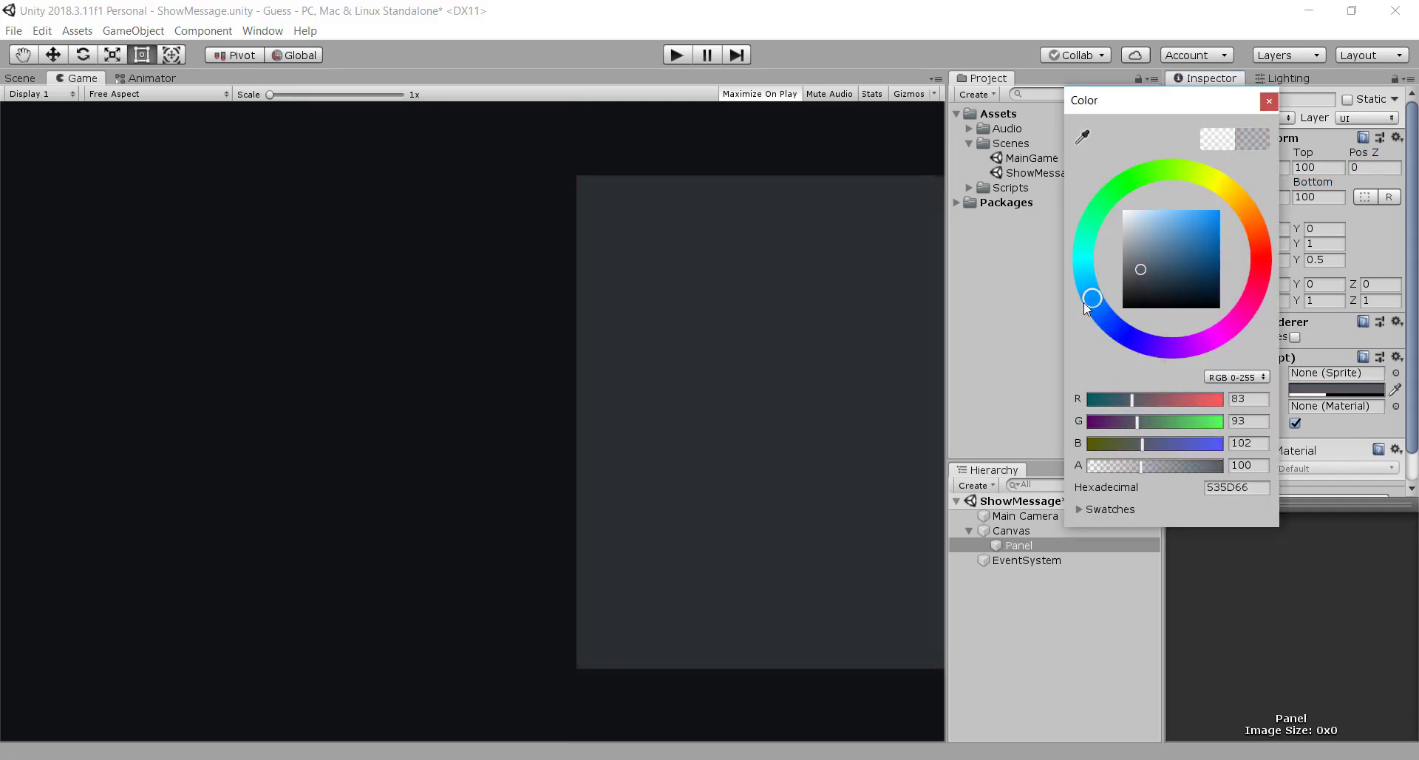
{"action": "left_click", "coordinate": [1180, 260]}
{"action": "mouse_move", "coordinate": [1141, 465]}
{"action": "left_mouse_down"}
{"action": "mouse_move", "coordinate": [1220, 473]}
{"action": "mouse_move", "coordinate": [1133, 466]}
{"action": "left_mouse_up"}
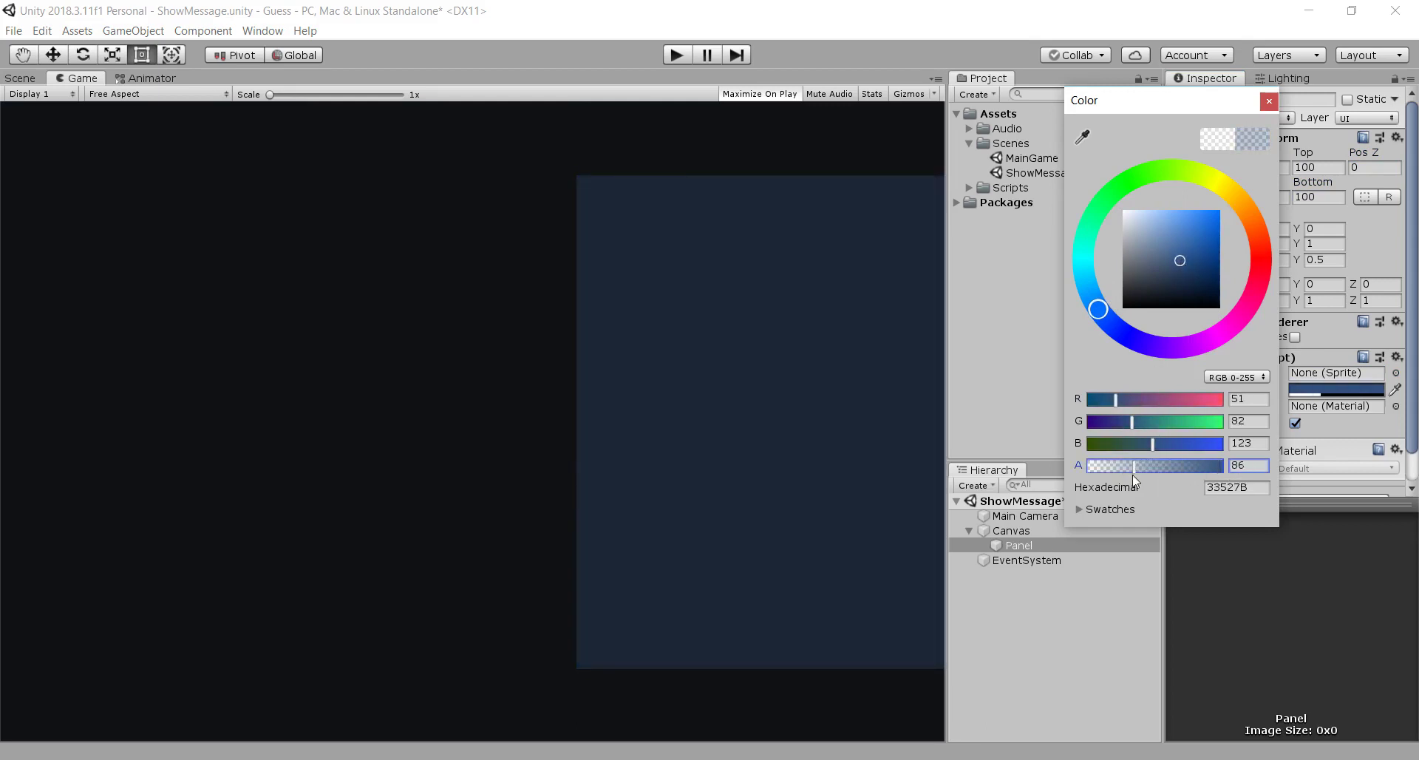
{"action": "left_click_drag", "start_coordinate": [1181, 262], "coordinate": [1155, 270]}
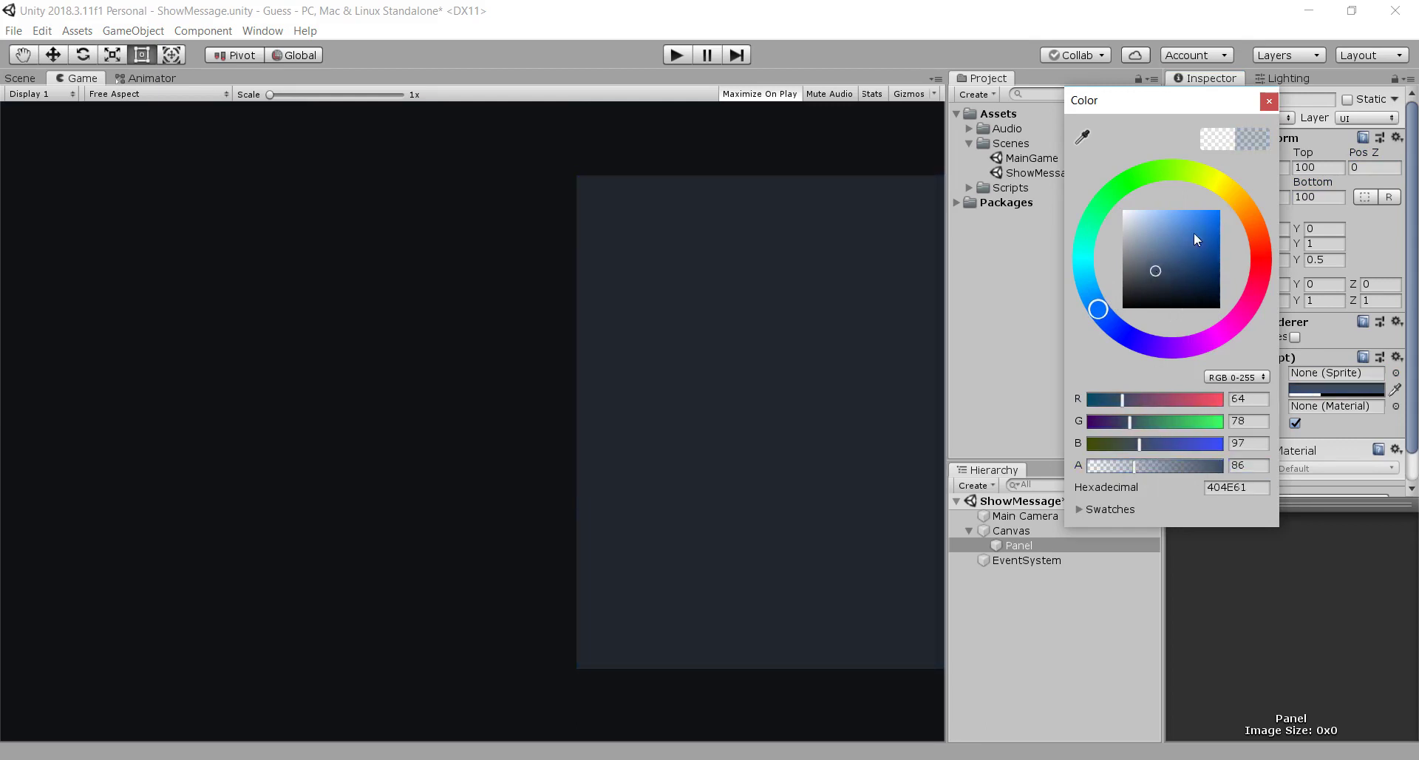
{"action": "left_click", "coordinate": [1267, 103]}
{"action": "key", "text": "ctrl+s"}
{"action": "left_click", "coordinate": [1009, 544]}
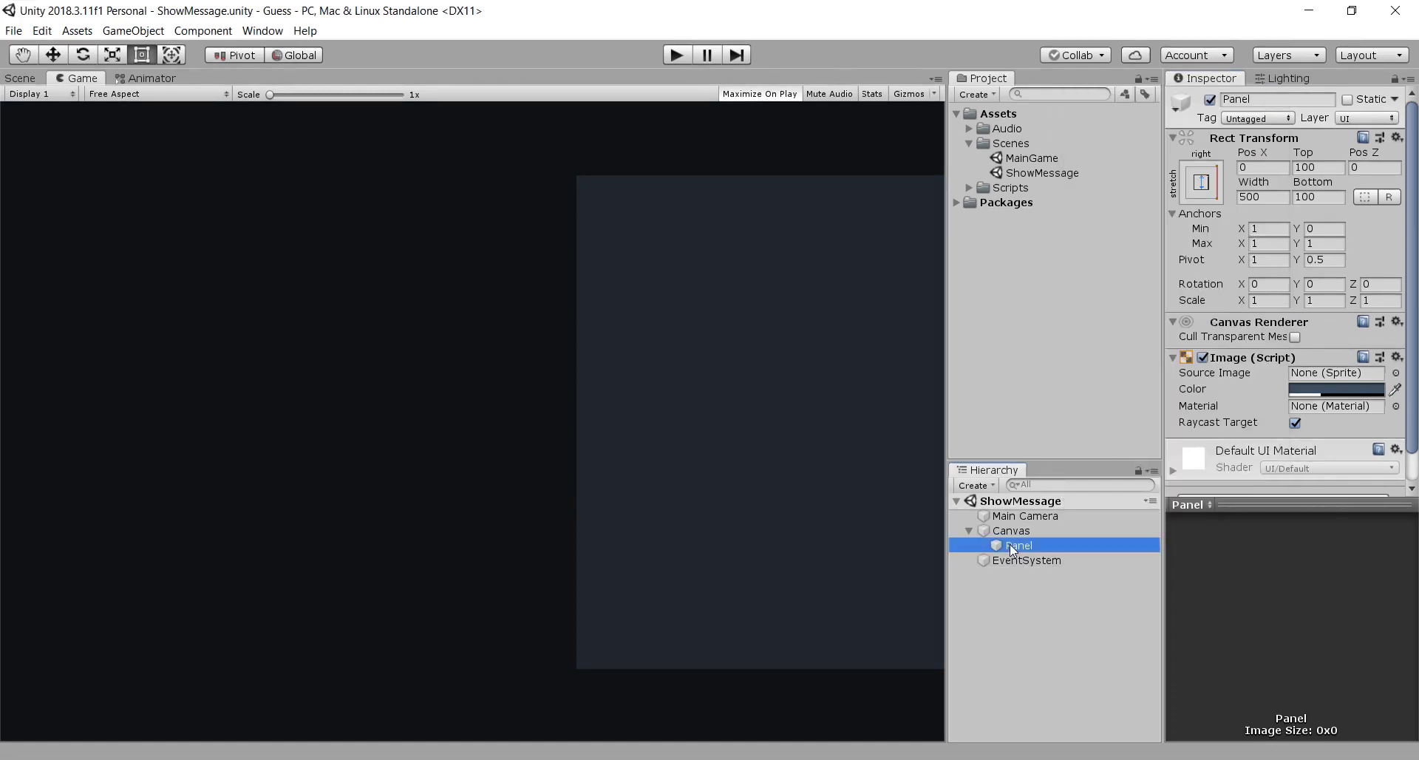
Step: Add a Text under the Panel, stretched to fill it with 10-unit margins, and save
{"action": "right_click", "coordinate": [1012, 544]}
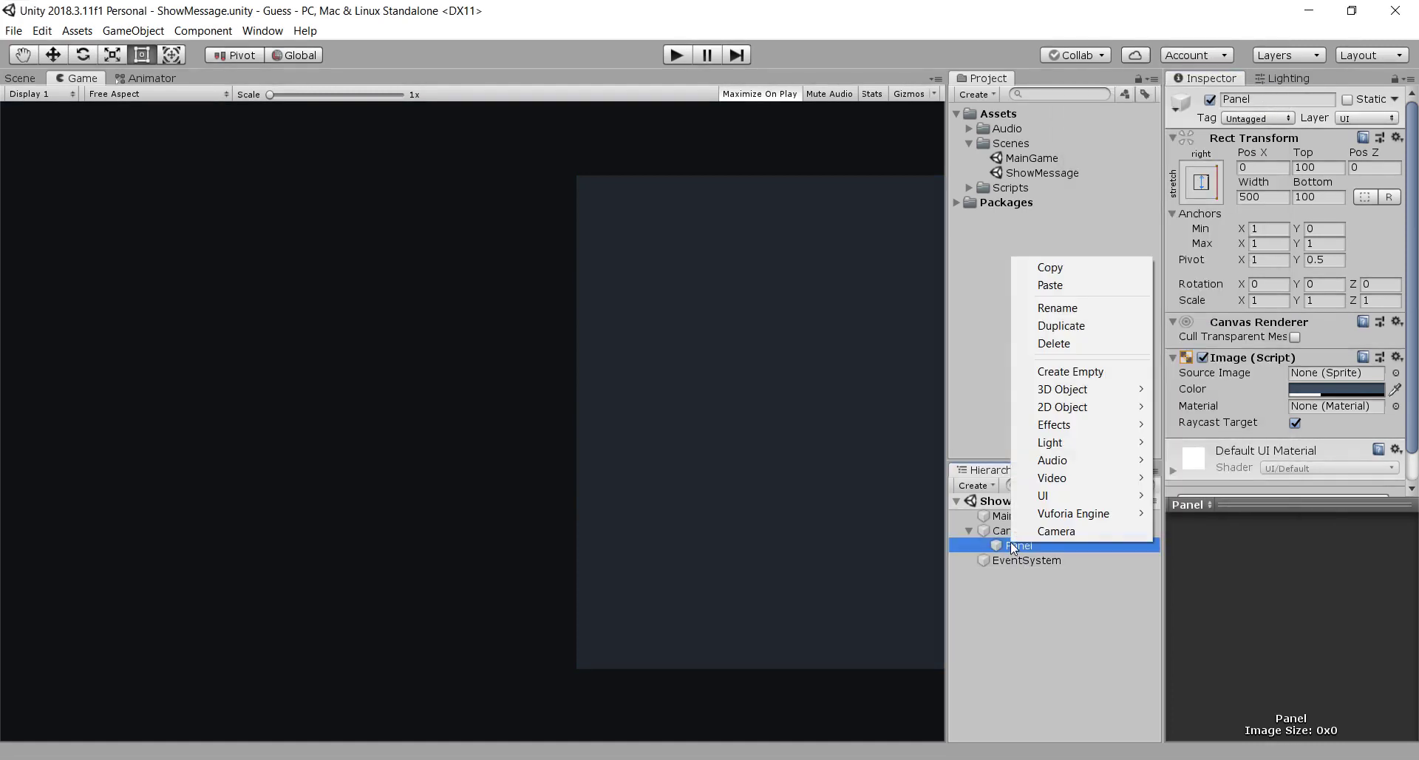
{"action": "mouse_move", "coordinate": [1061, 495]}
{"action": "left_click", "coordinate": [1187, 496]}
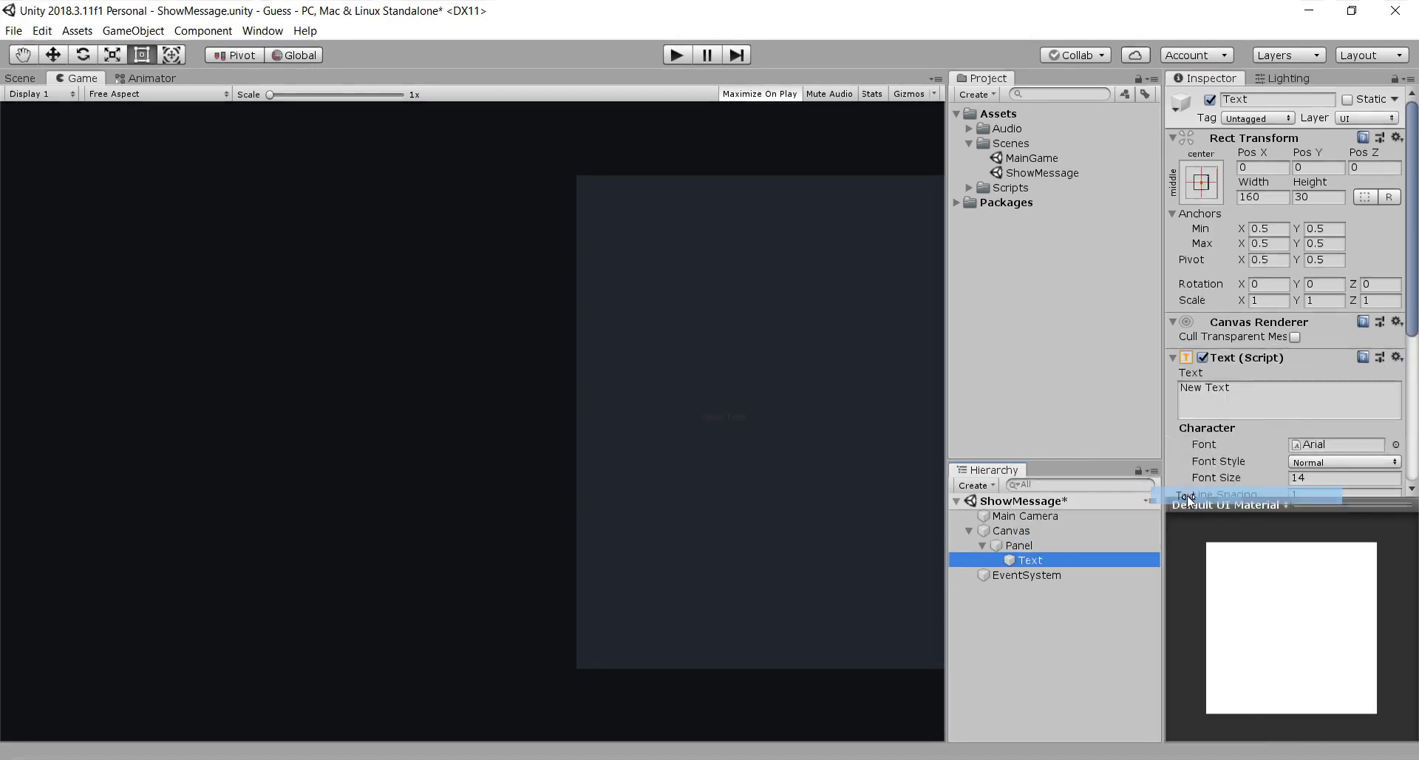
{"action": "left_click", "coordinate": [1201, 190]}
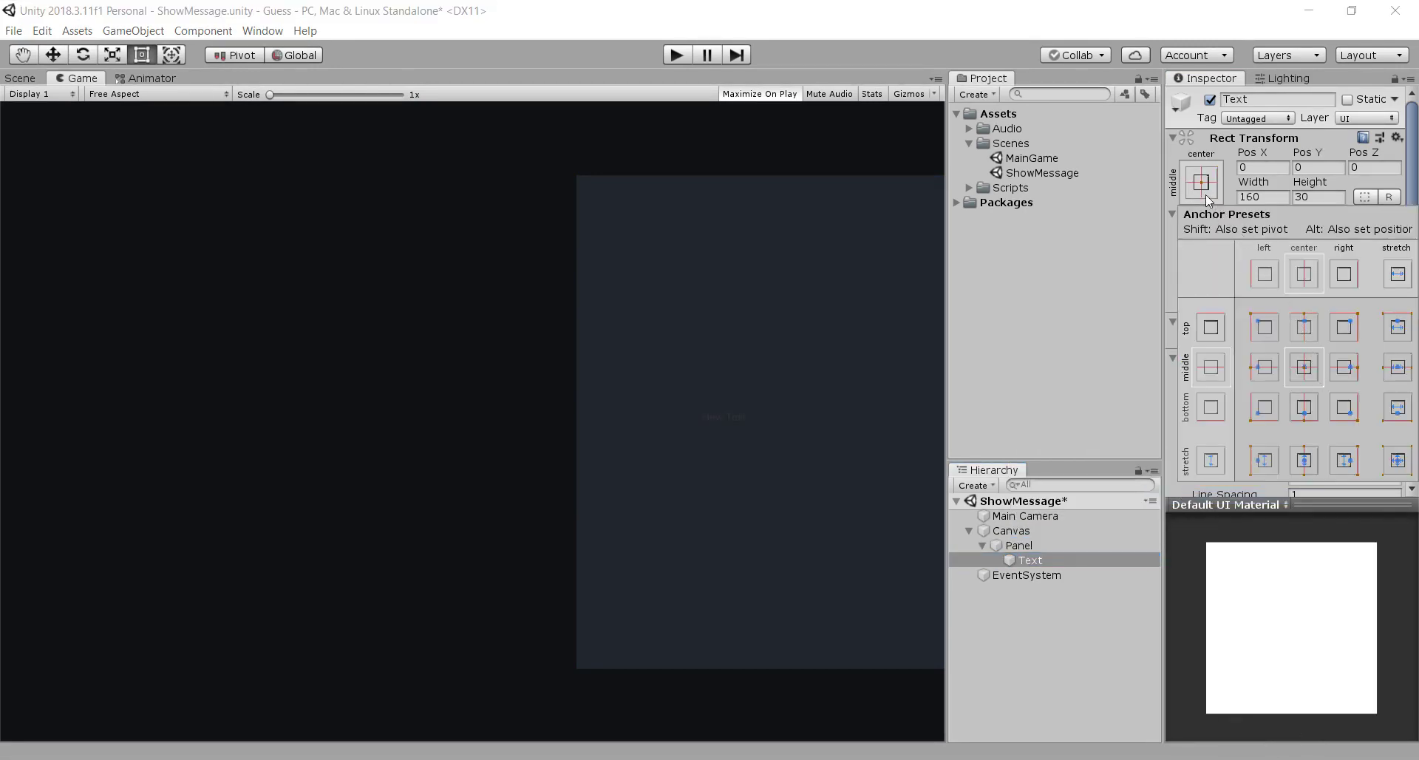
{"action": "key", "text": "shift"}
{"action": "left_click", "coordinate": [1398, 461], "text": "shift"}
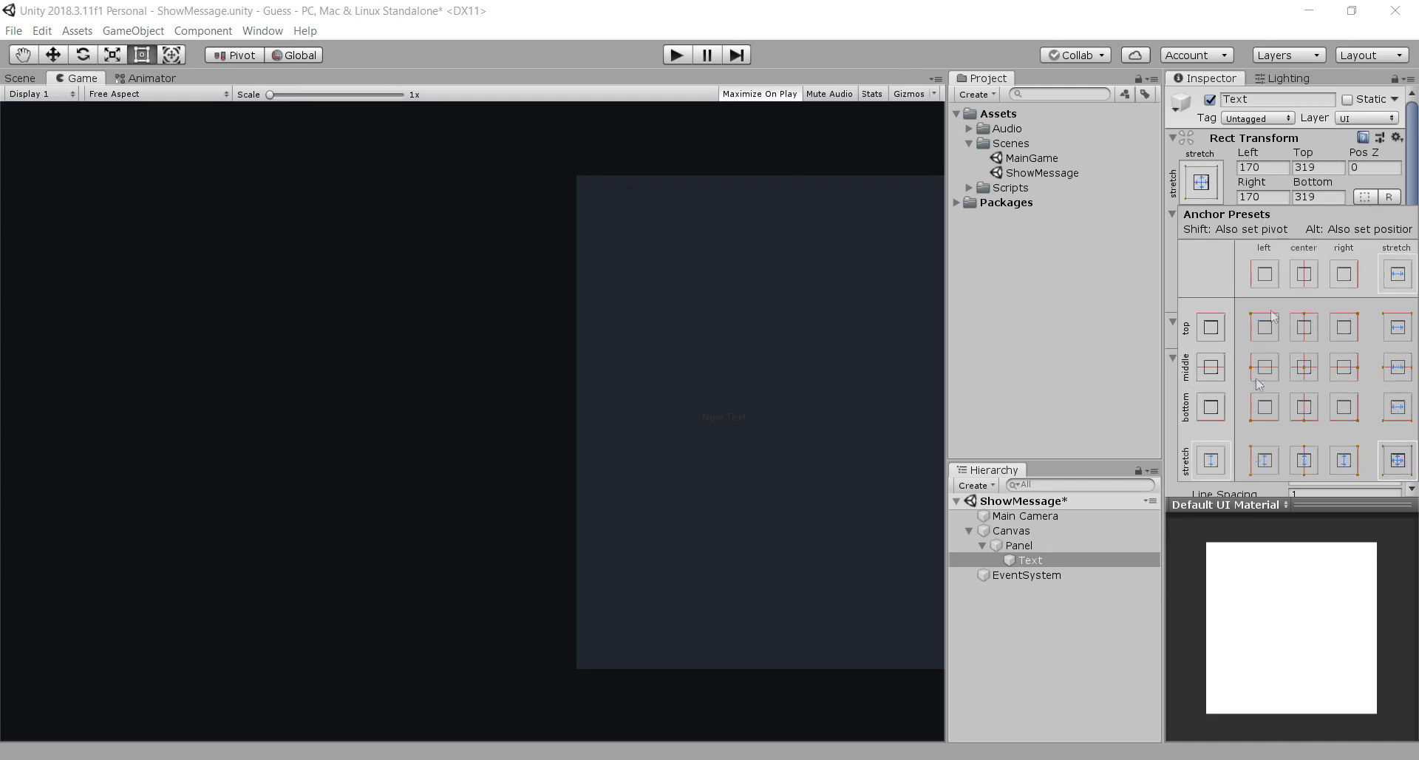
{"action": "left_click", "coordinate": [1271, 175]}
{"action": "left_click", "coordinate": [1264, 167]}
{"action": "key", "text": "Tab"}
{"action": "type", "text": "10"}
{"action": "key", "text": "Tab"}
{"action": "key", "text": "Tab"}
{"action": "type", "text": "10"}
{"action": "key", "text": "Tab"}
{"action": "type", "text": "10"}
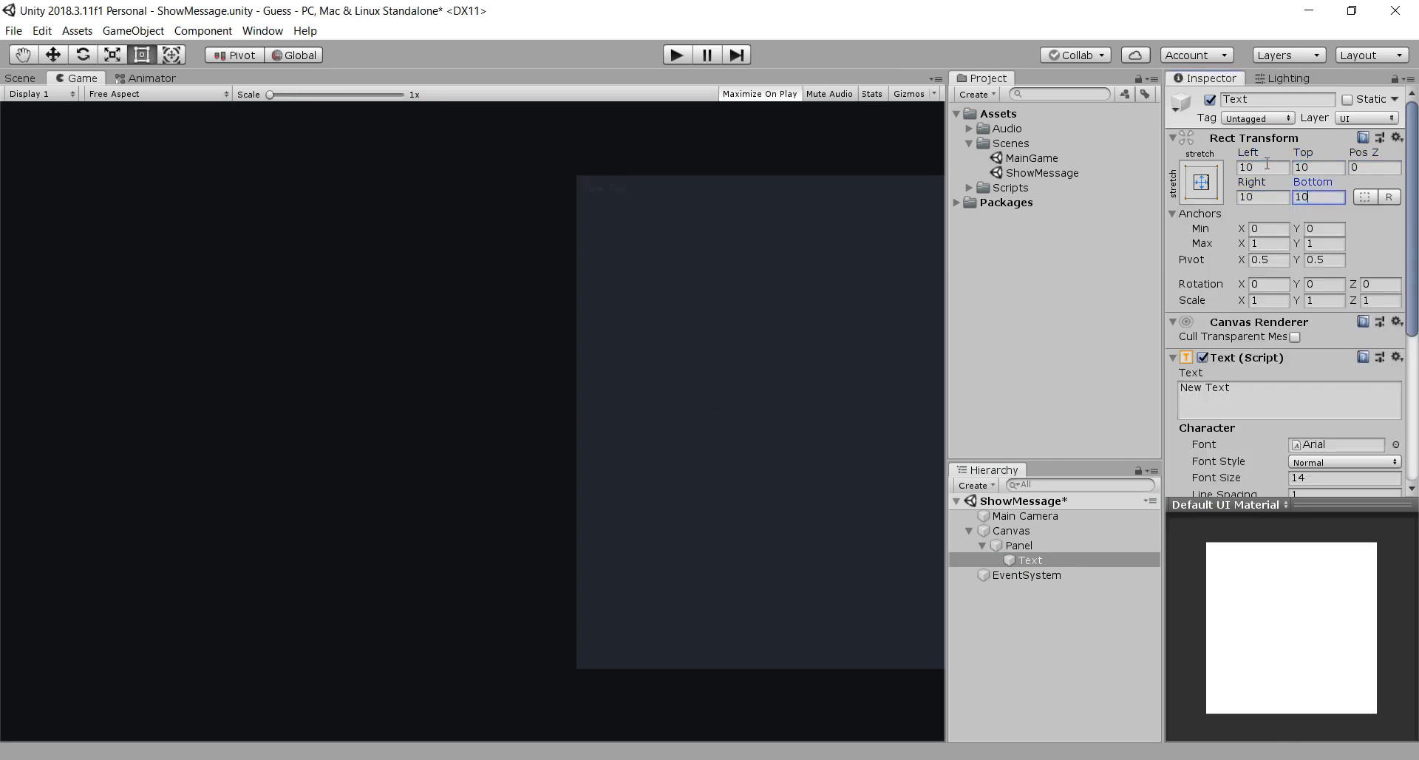
{"action": "key", "text": "ctrl+s"}
Step: Make the Text white with font size 20 and clear its 'New Text' placeholder
{"action": "scroll", "coordinate": [1279, 411], "scroll_direction": "down", "scroll_amount": 2}
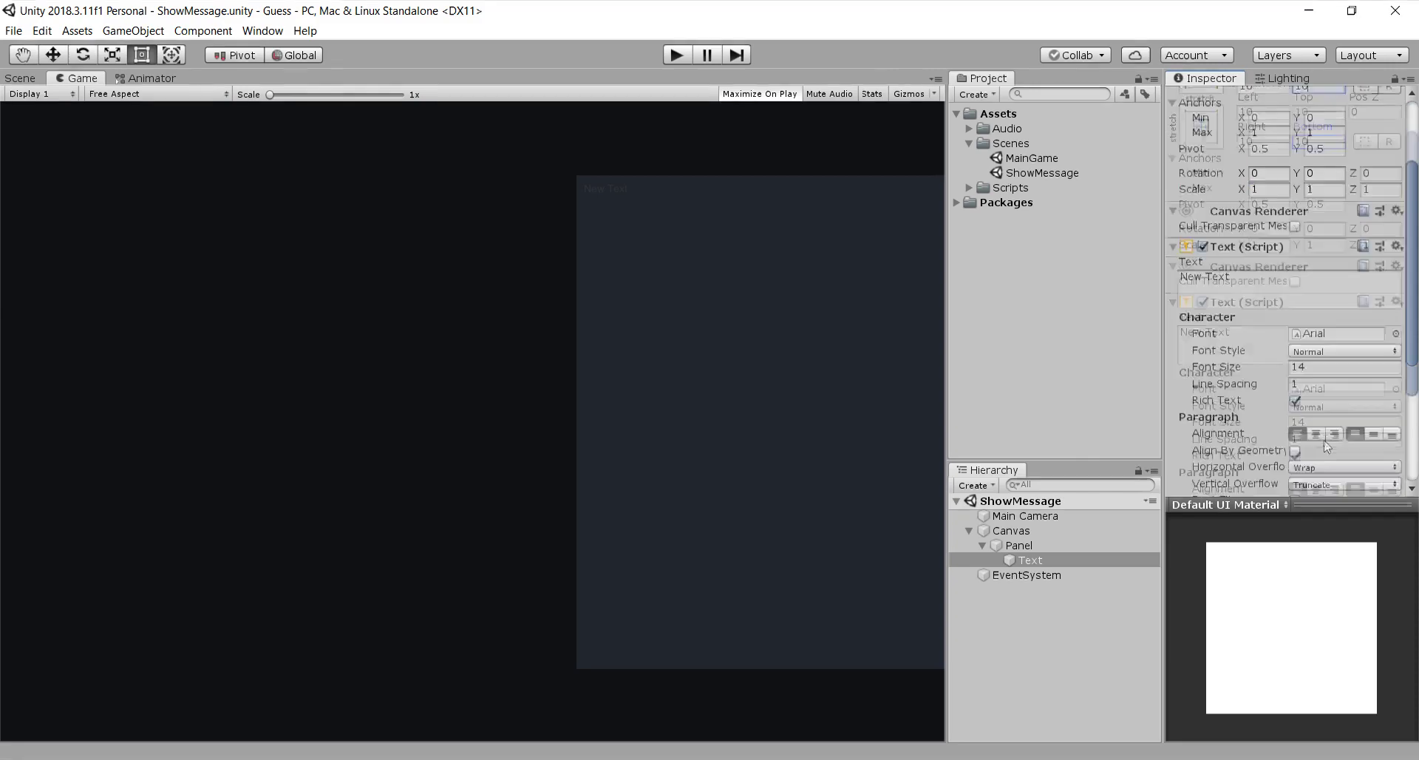
{"action": "scroll", "coordinate": [1320, 414], "scroll_direction": "down", "scroll_amount": 1}
{"action": "left_click", "coordinate": [1335, 459]}
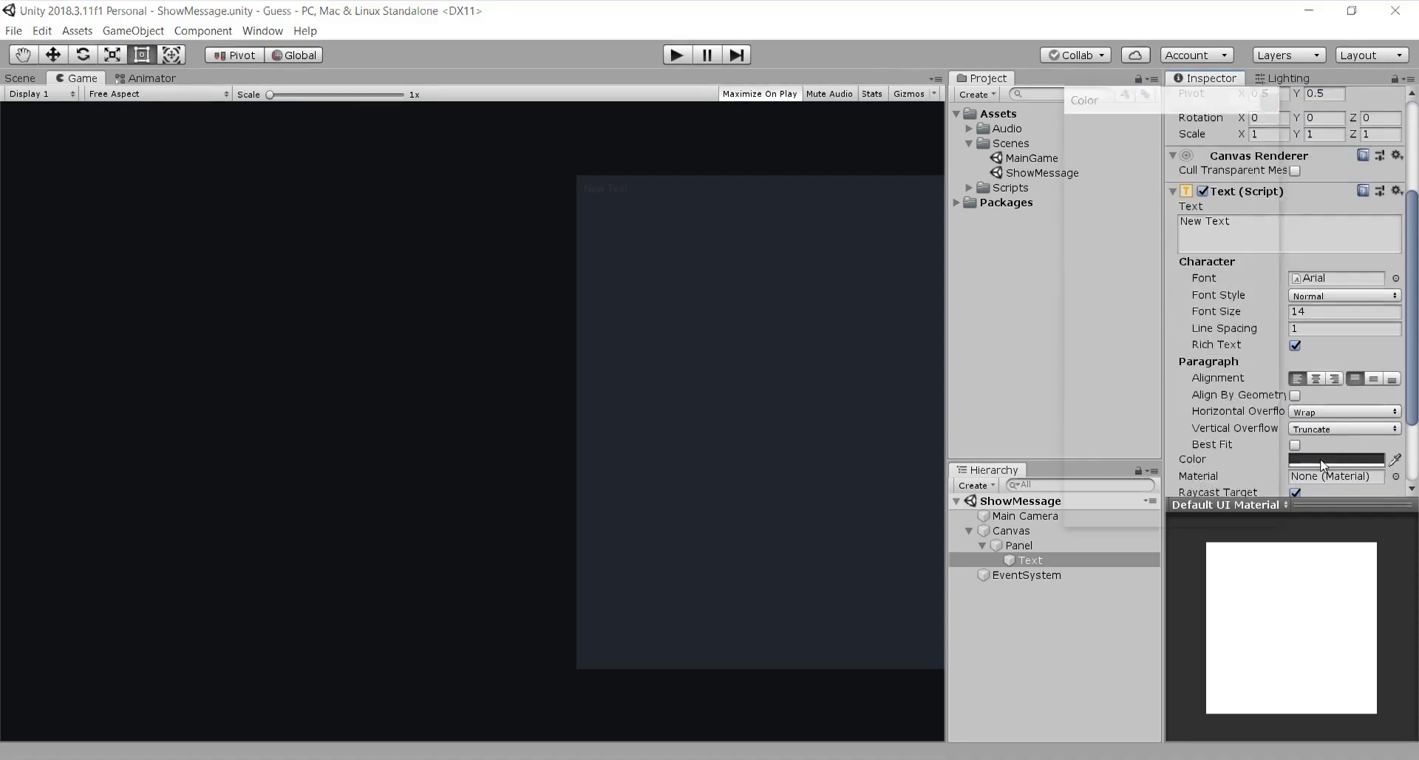
{"action": "left_click_drag", "start_coordinate": [1204, 274], "coordinate": [984, 136]}
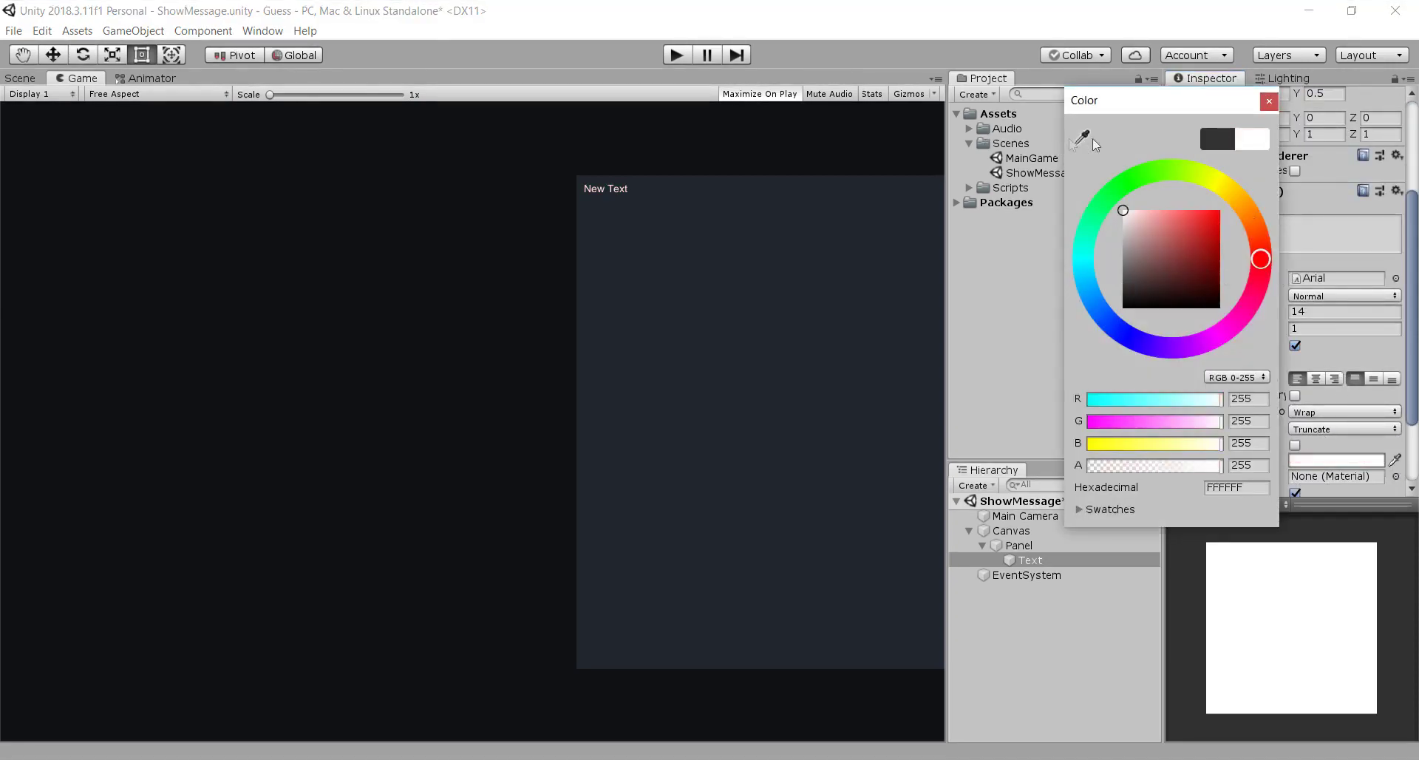
{"action": "left_click", "coordinate": [1269, 100]}
{"action": "left_click", "coordinate": [1310, 311]}
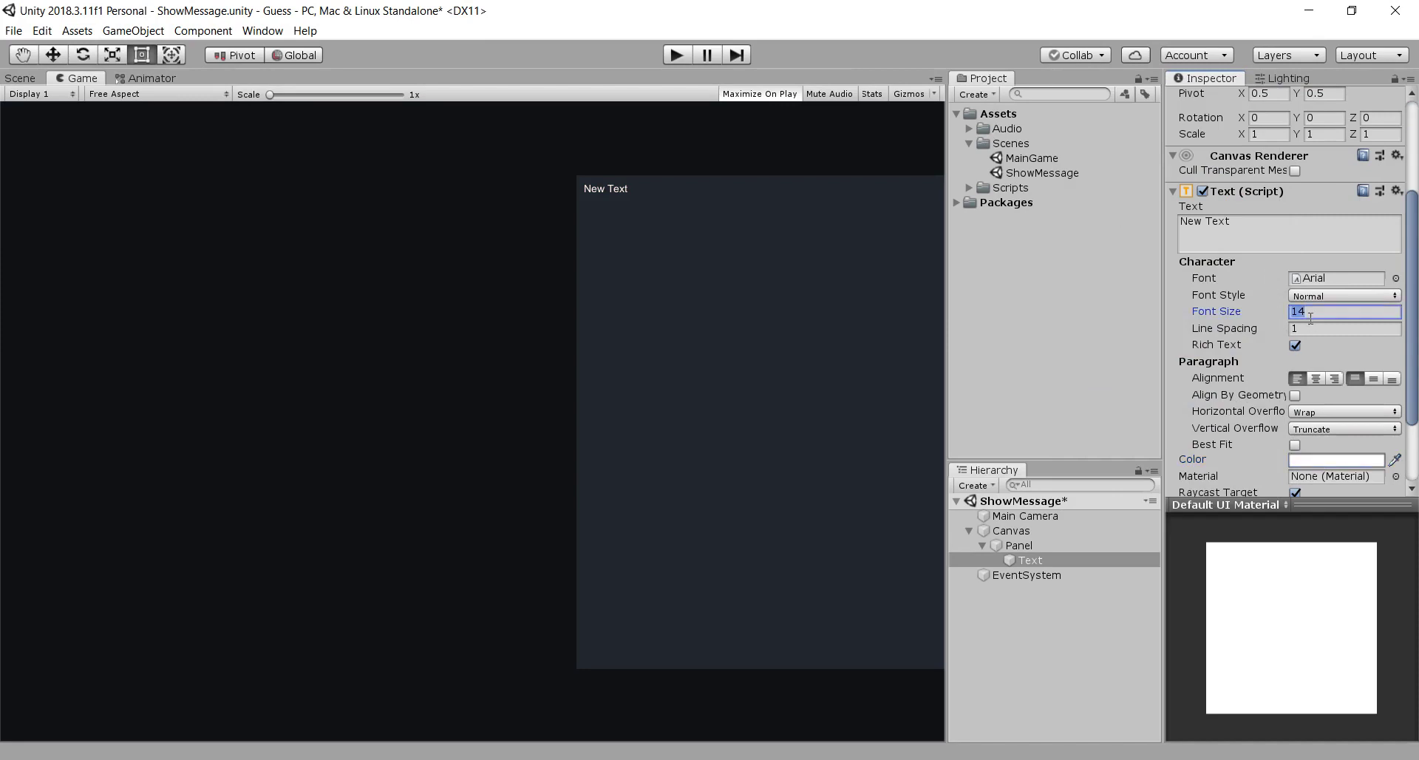
{"action": "type", "text": "25"}
{"action": "type", "text": "20"}
{"action": "left_click", "coordinate": [1270, 225]}
{"action": "key", "text": "BackSpace"}
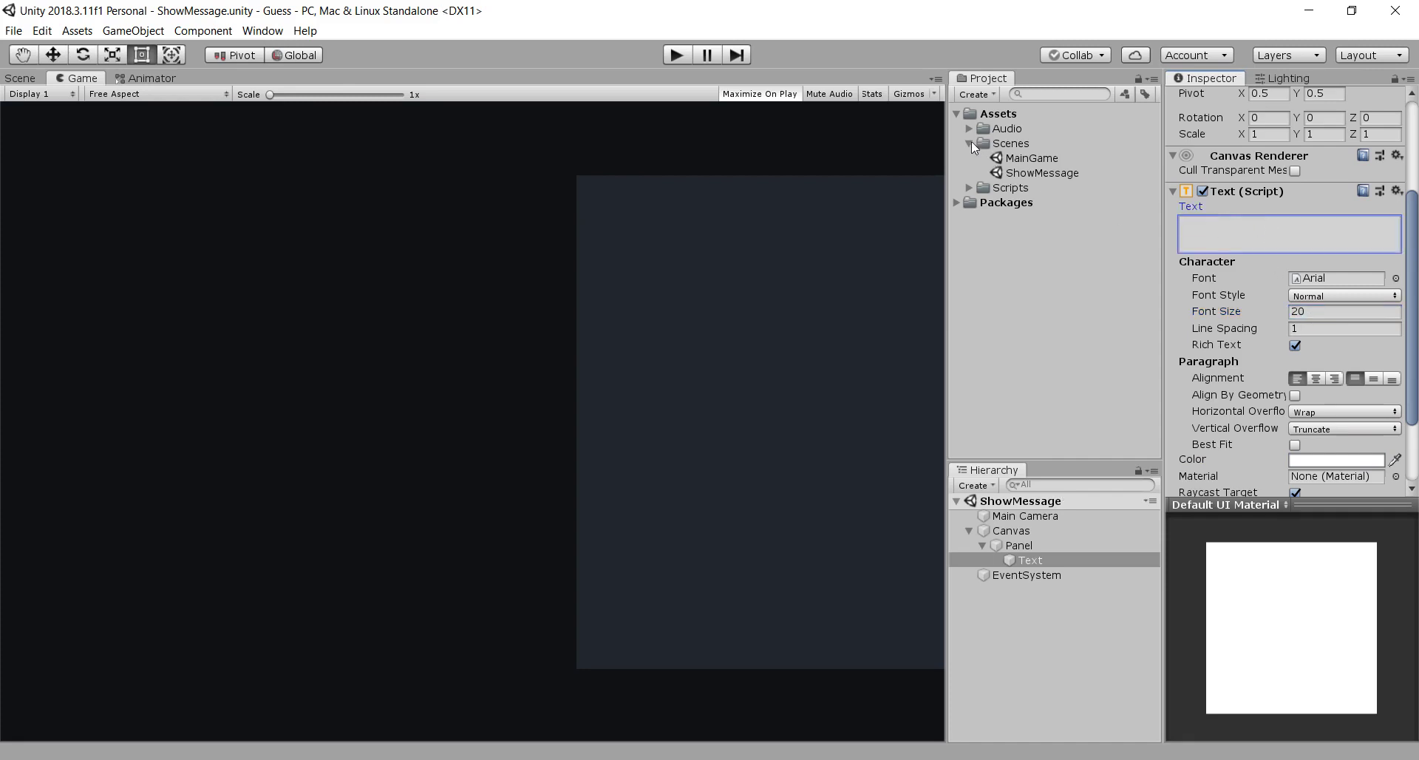
{"action": "left_click", "coordinate": [970, 143]}
Step: Create a ShowMessage folder with Scripts and Scenes subfolders, moving the ShowMessage scene into Scenes
{"action": "left_click", "coordinate": [970, 143]}
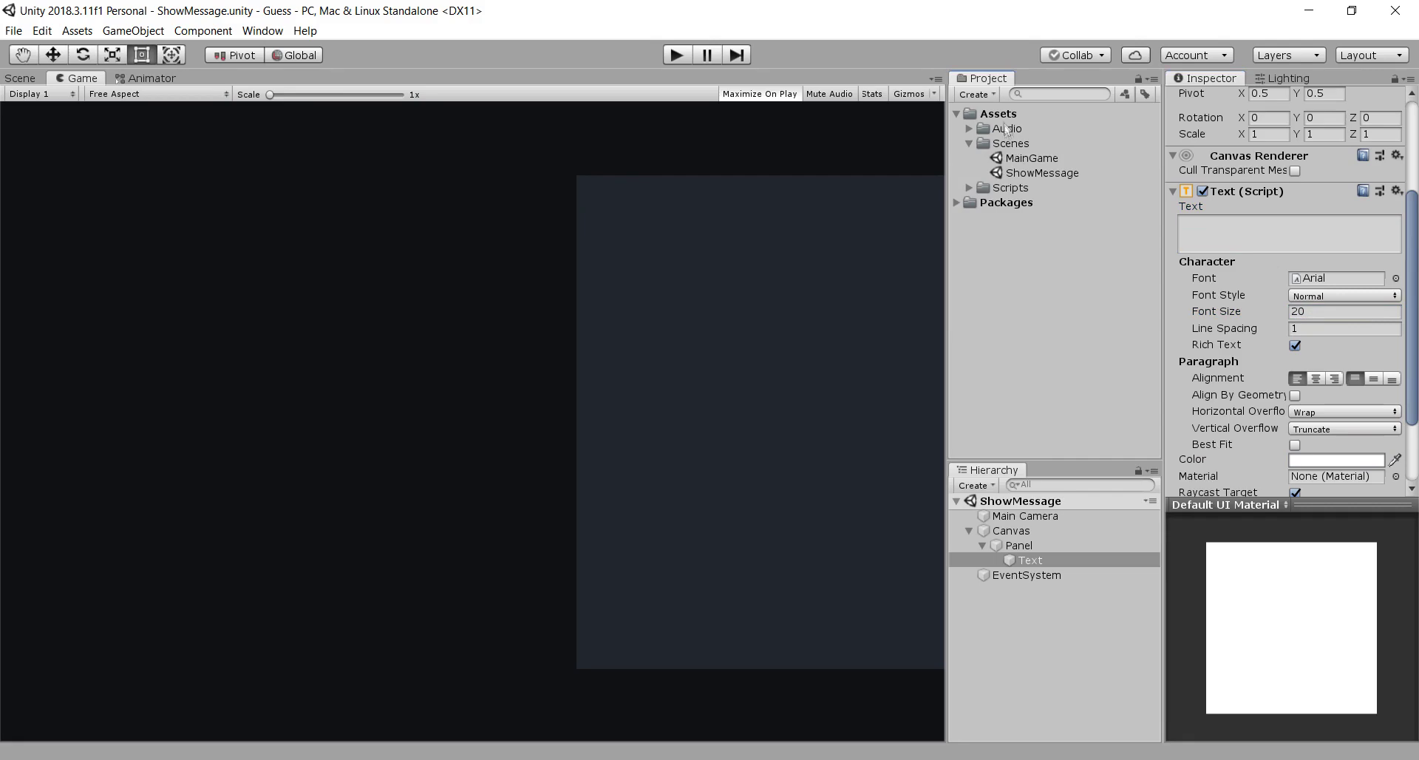
{"action": "type", "text": "ShowMessage"}
{"action": "key", "text": "Return"}
{"action": "right_click", "coordinate": [1094, 201]}
{"action": "left_click", "coordinate": [891, 197]}
{"action": "type", "text": "Scripts"}
{"action": "key", "text": "Return"}
{"action": "right_click", "coordinate": [1146, 202]}
{"action": "left_click", "coordinate": [943, 198]}
{"action": "type", "text": "Scenes"}
{"action": "key", "text": "Return"}
{"action": "left_click_drag", "start_coordinate": [1042, 172], "coordinate": [1014, 220]}
{"action": "left_click", "coordinate": [983, 203]}
{"action": "left_click", "coordinate": [1027, 189]}
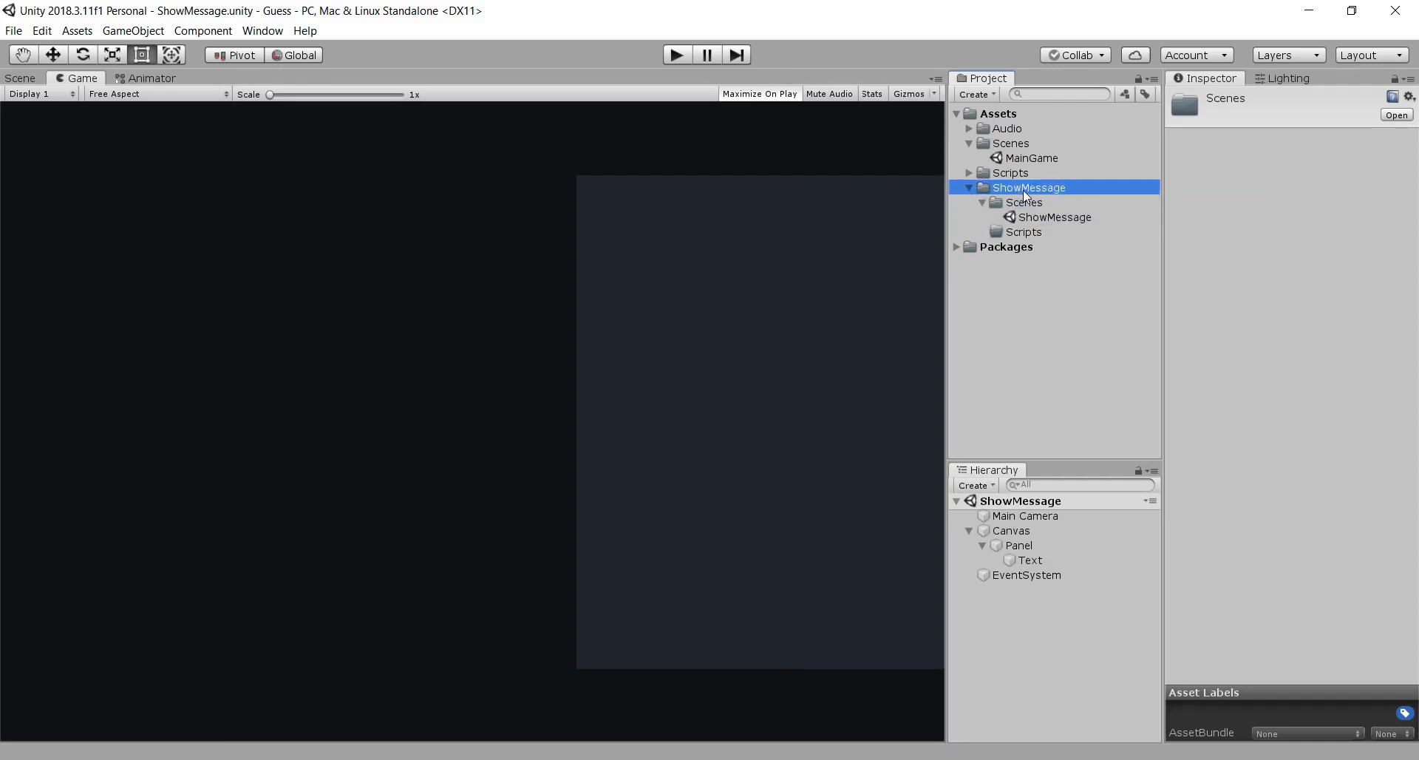
{"action": "left_click", "coordinate": [1024, 232]}
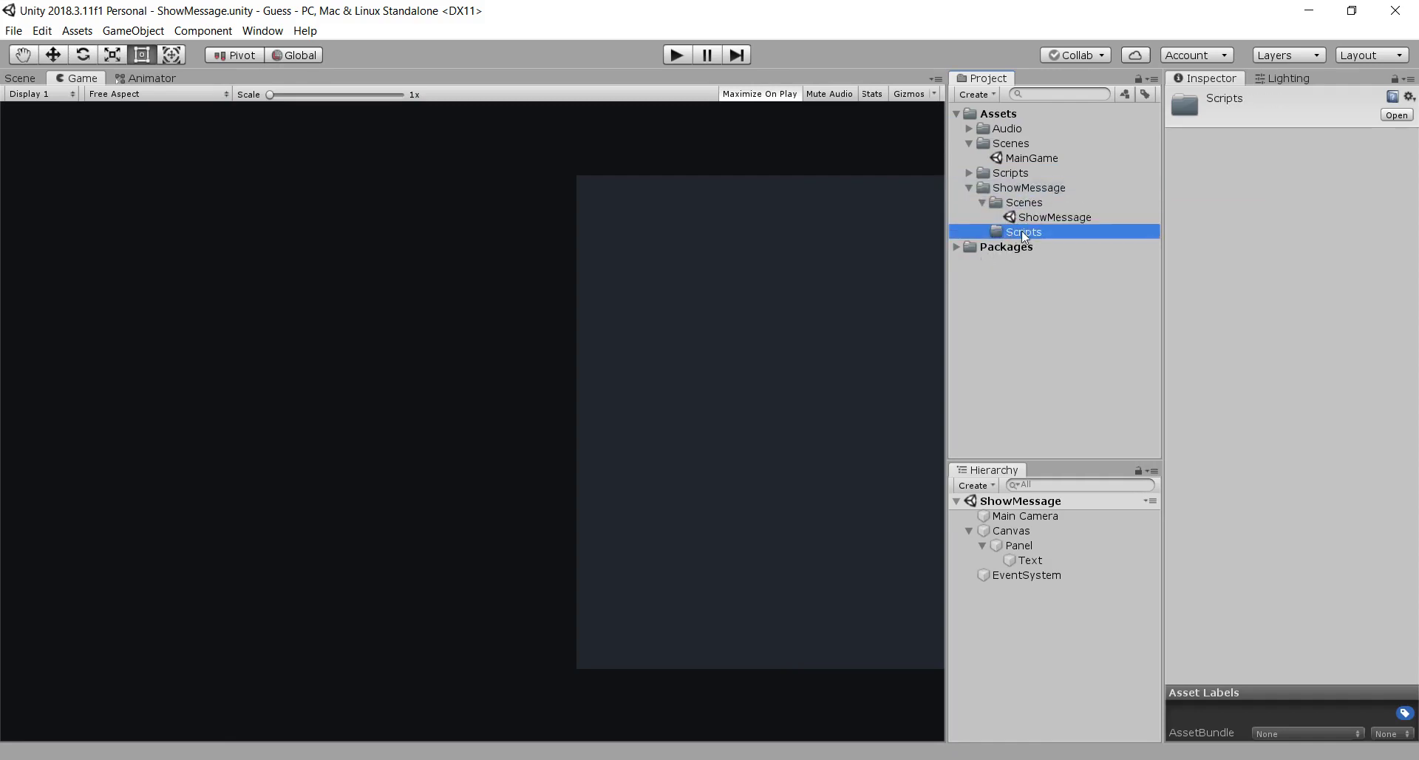
Step: Create a LoadText C# script in the Scripts folder and open it in Visual Studio
{"action": "right_click", "coordinate": [1017, 232]}
{"action": "mouse_move", "coordinate": [1037, 243]}
{"action": "left_click", "coordinate": [914, 222]}
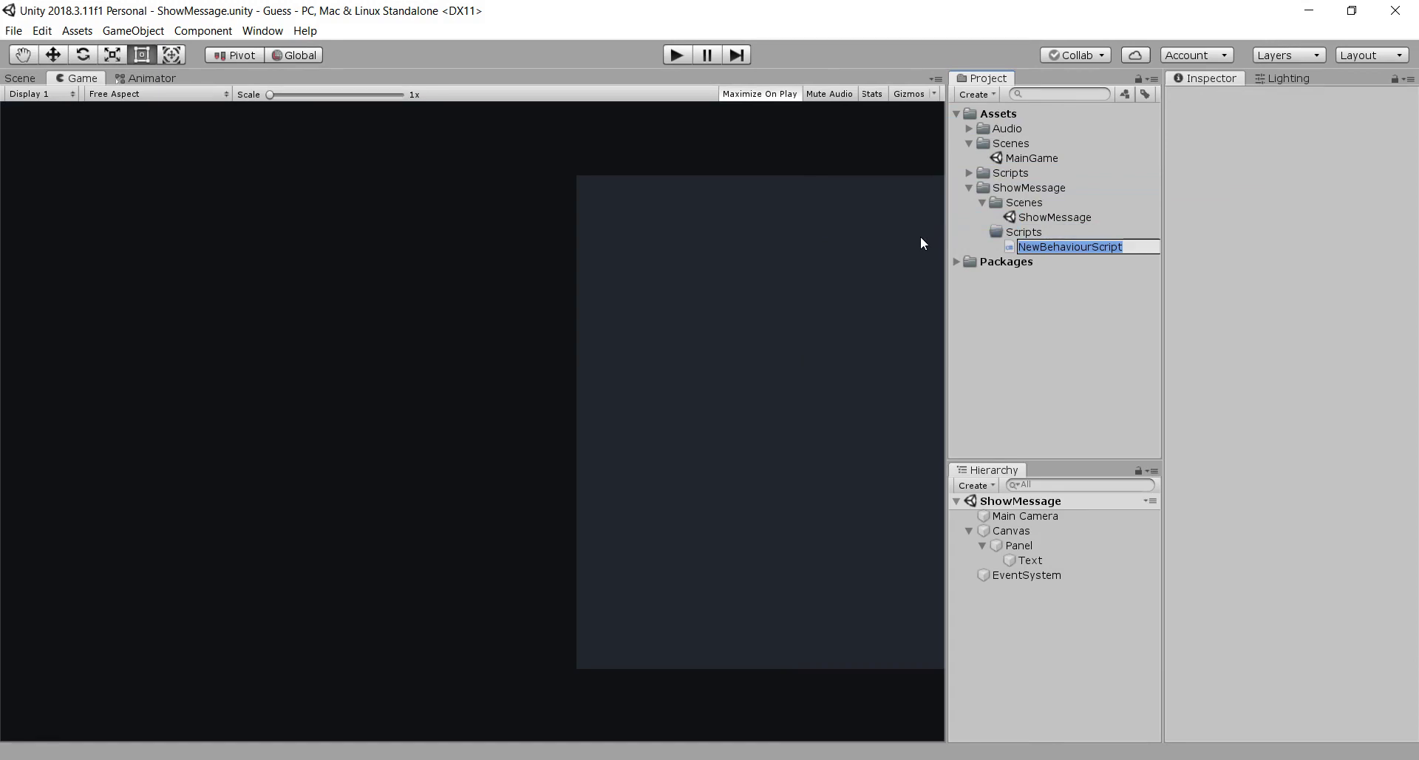
{"action": "type", "text": "LoadText"}
{"action": "key", "text": "Return"}
{"action": "double_click", "coordinate": [1057, 248]}
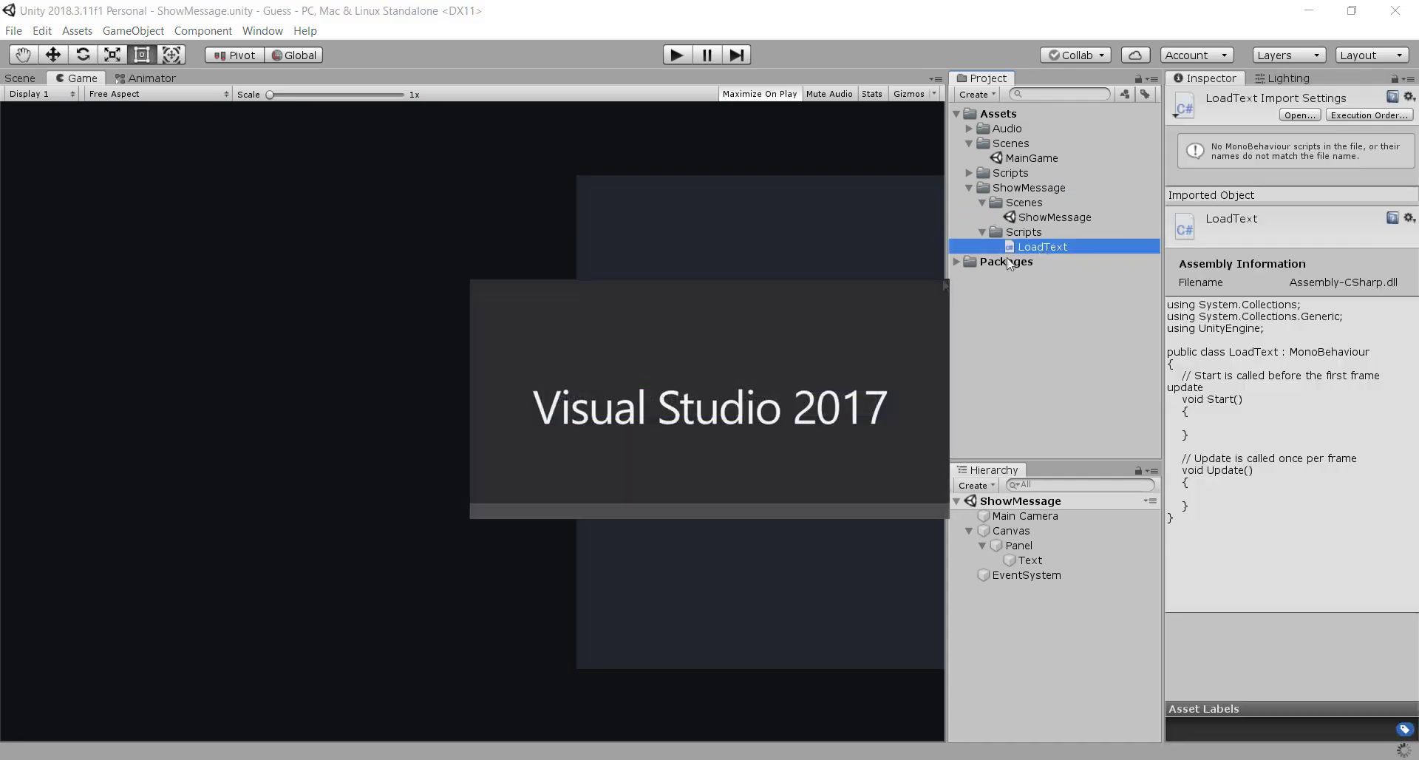
Step: Copy the GetRequest example code from void Start() to the final brace
{"action": "left_click", "coordinate": [206, 754]}
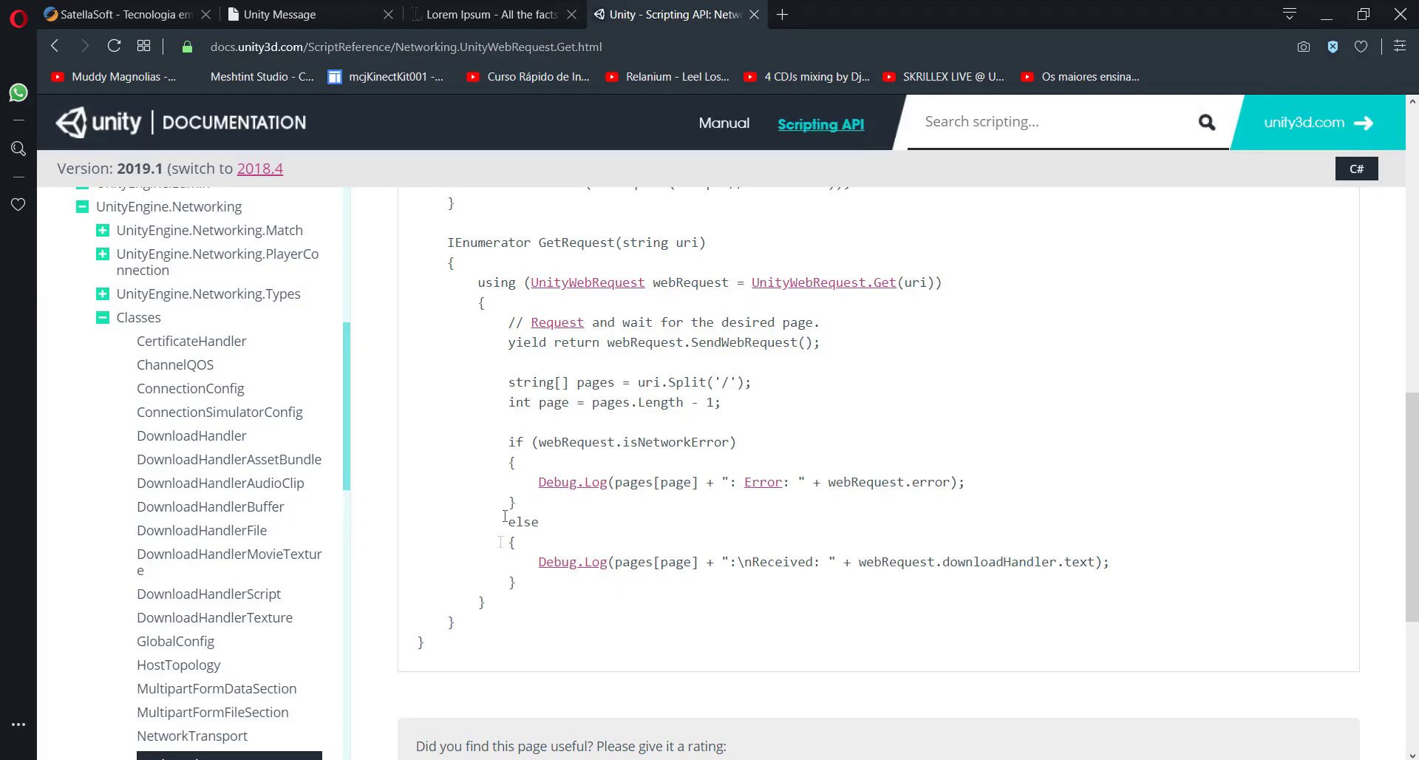
{"action": "scroll", "coordinate": [505, 515], "scroll_direction": "up", "scroll_amount": 4}
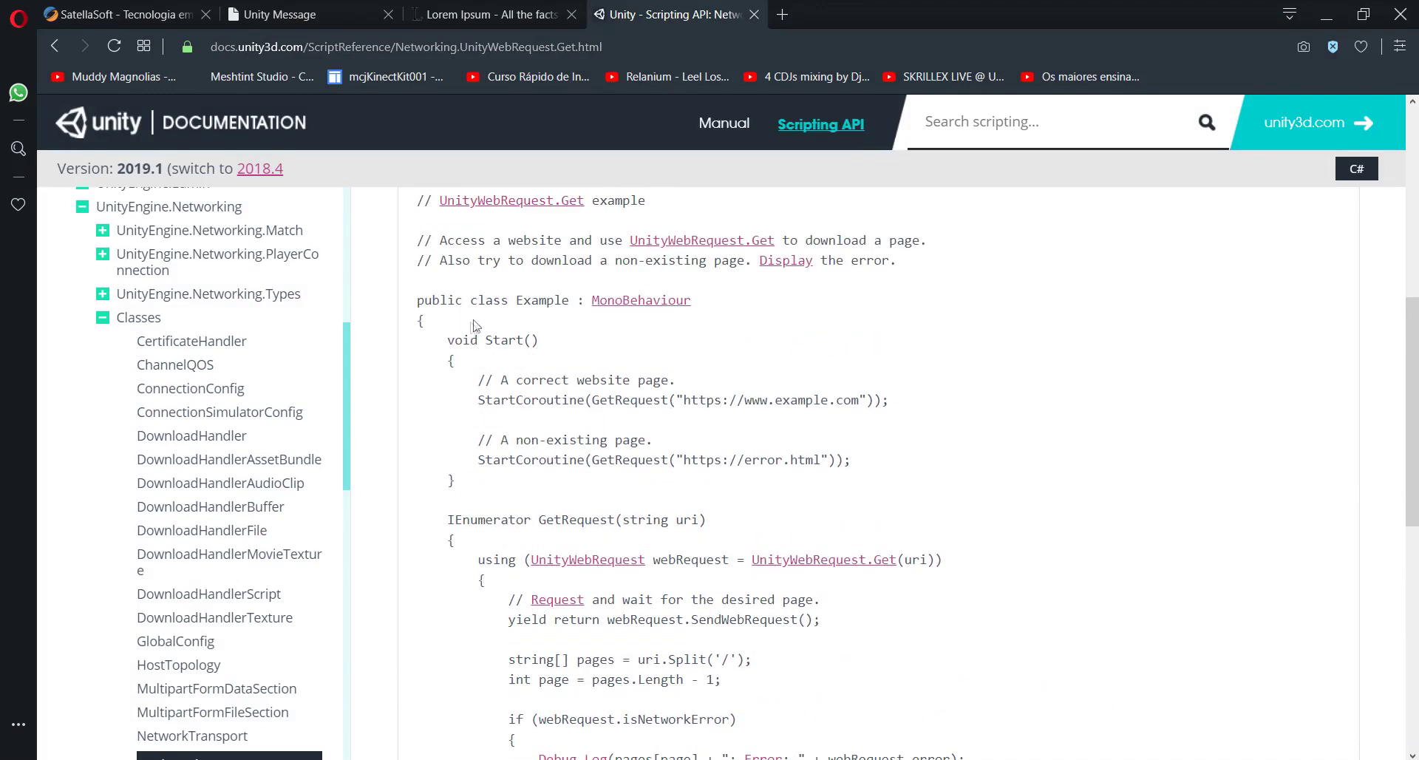
{"action": "left_click_drag", "start_coordinate": [448, 339], "coordinate": [478, 627]}
{"action": "key", "text": "ctrl+c"}
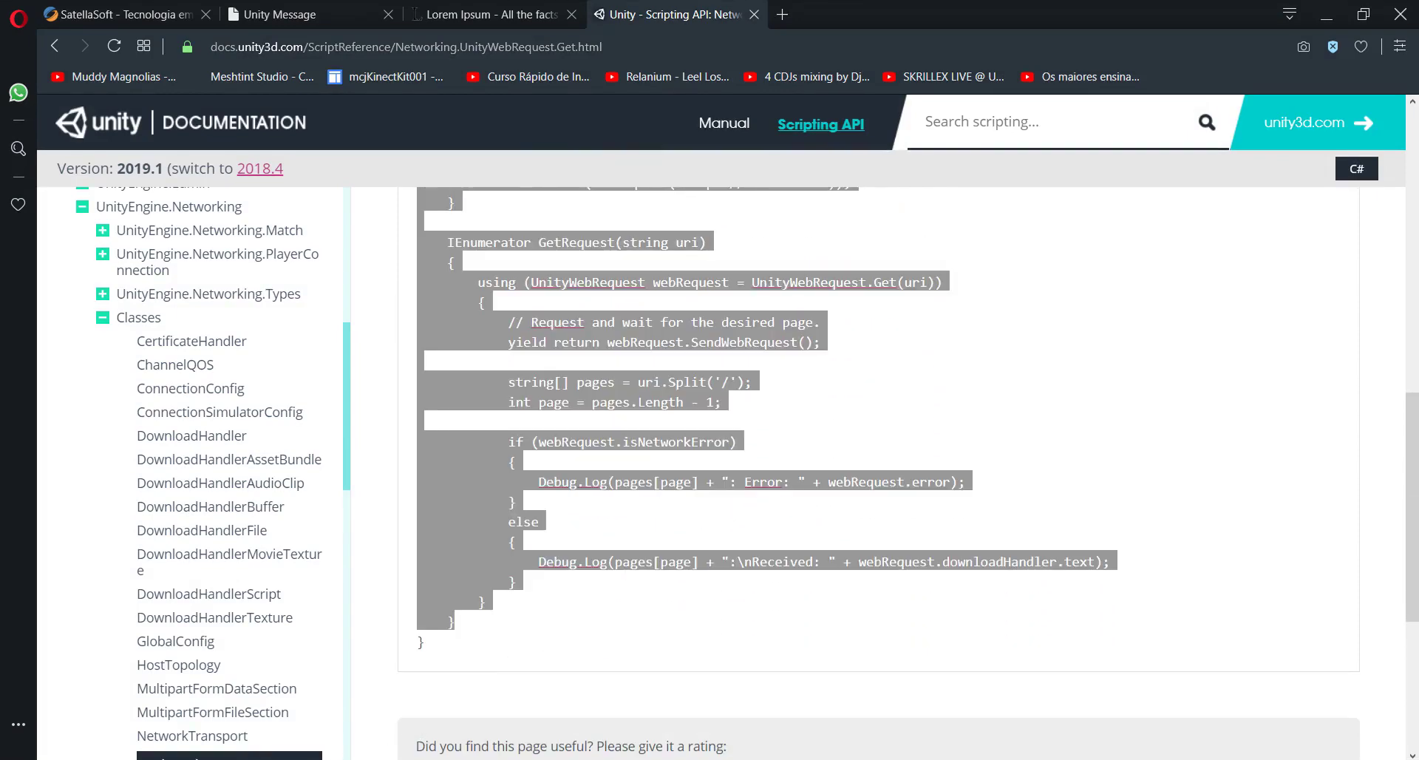
{"action": "key", "text": "alt+Tab"}
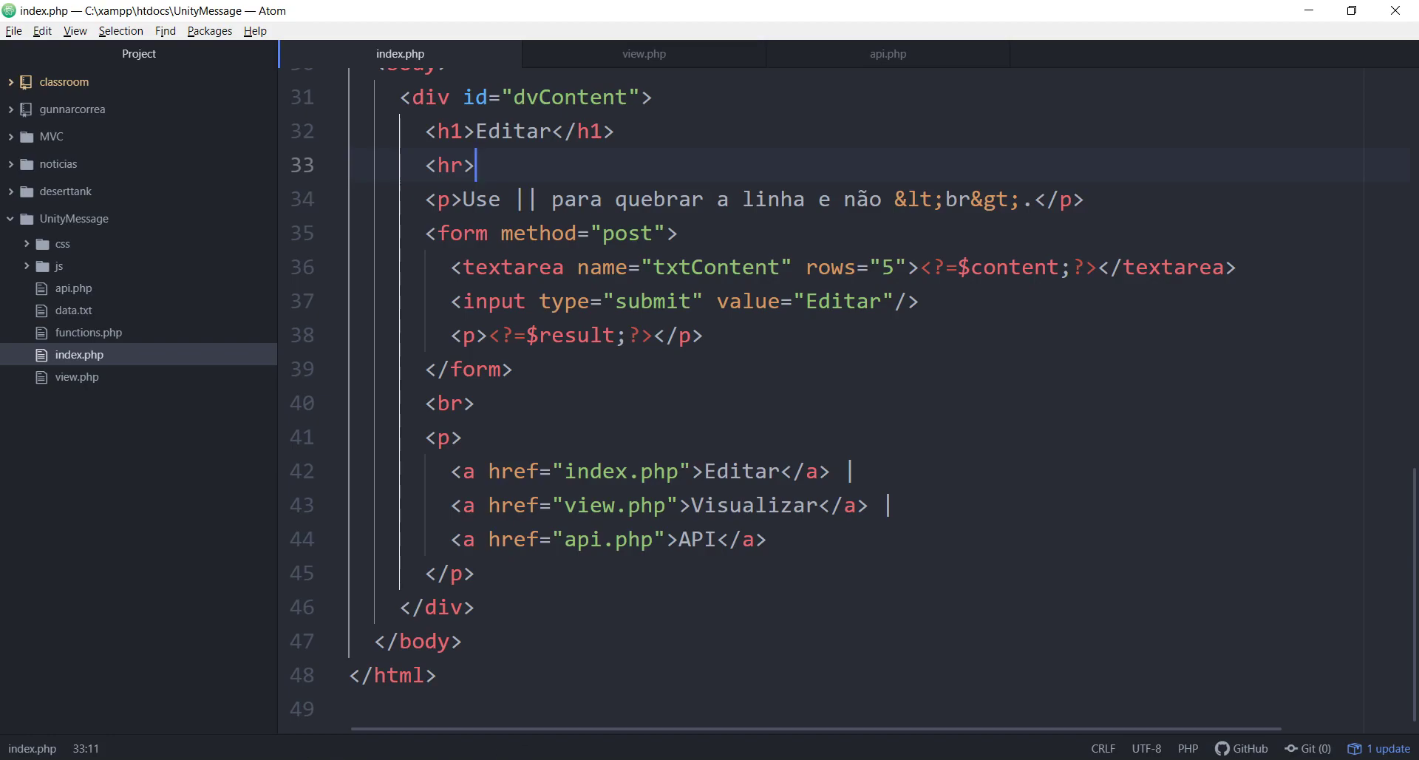
{"action": "key", "text": "alt+Tab"}
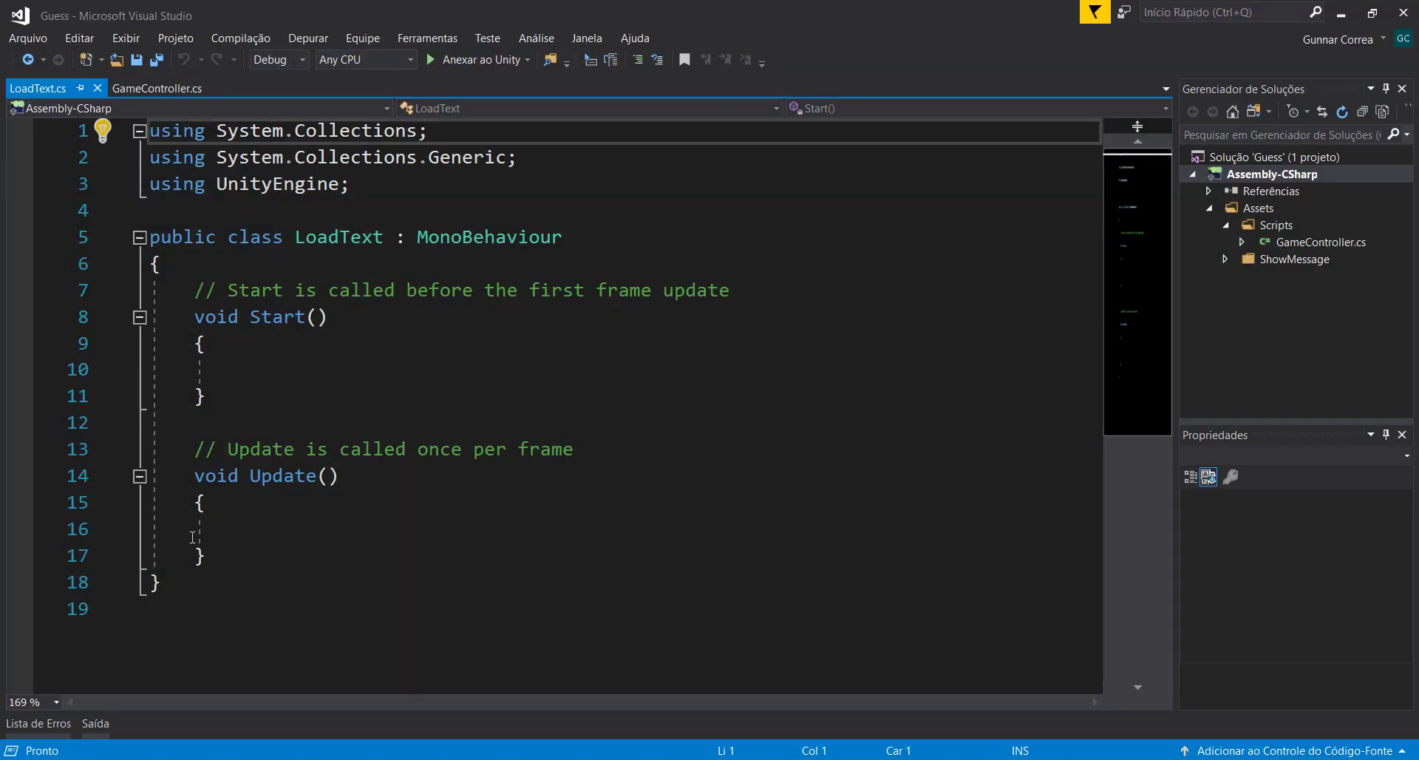
Step: Replace the default Start and Update methods with the pasted GetRequest example
{"action": "left_click_drag", "start_coordinate": [207, 556], "coordinate": [192, 287]}
{"action": "key", "text": "ctrl+v"}
{"action": "scroll", "coordinate": [312, 275], "scroll_direction": "up", "scroll_amount": 4}
Step: Add a 'public string url = string.Empty;' field above Start and save the script
{"action": "left_click", "coordinate": [309, 267]}
{"action": "key", "text": "Return"}
{"action": "key", "text": "Return"}
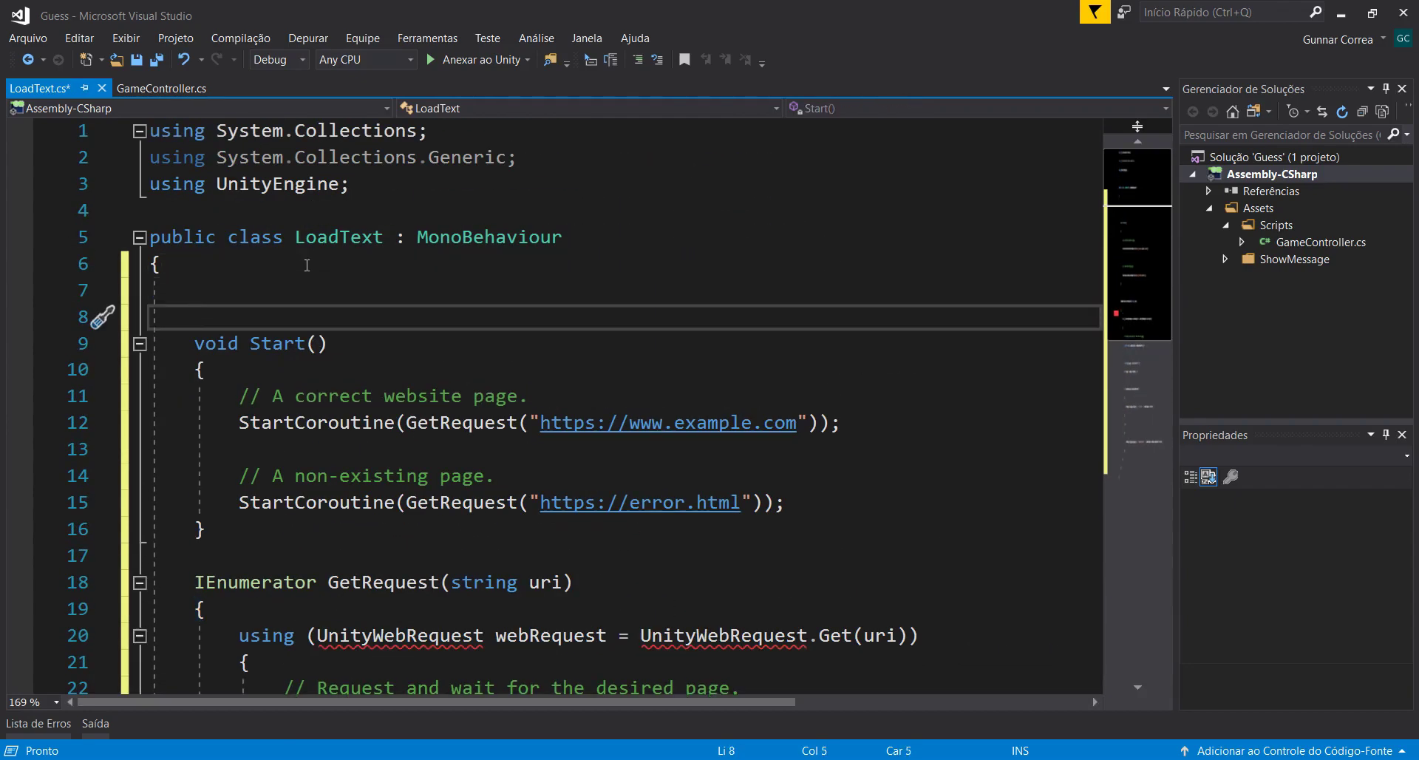
{"action": "key", "text": "Up"}
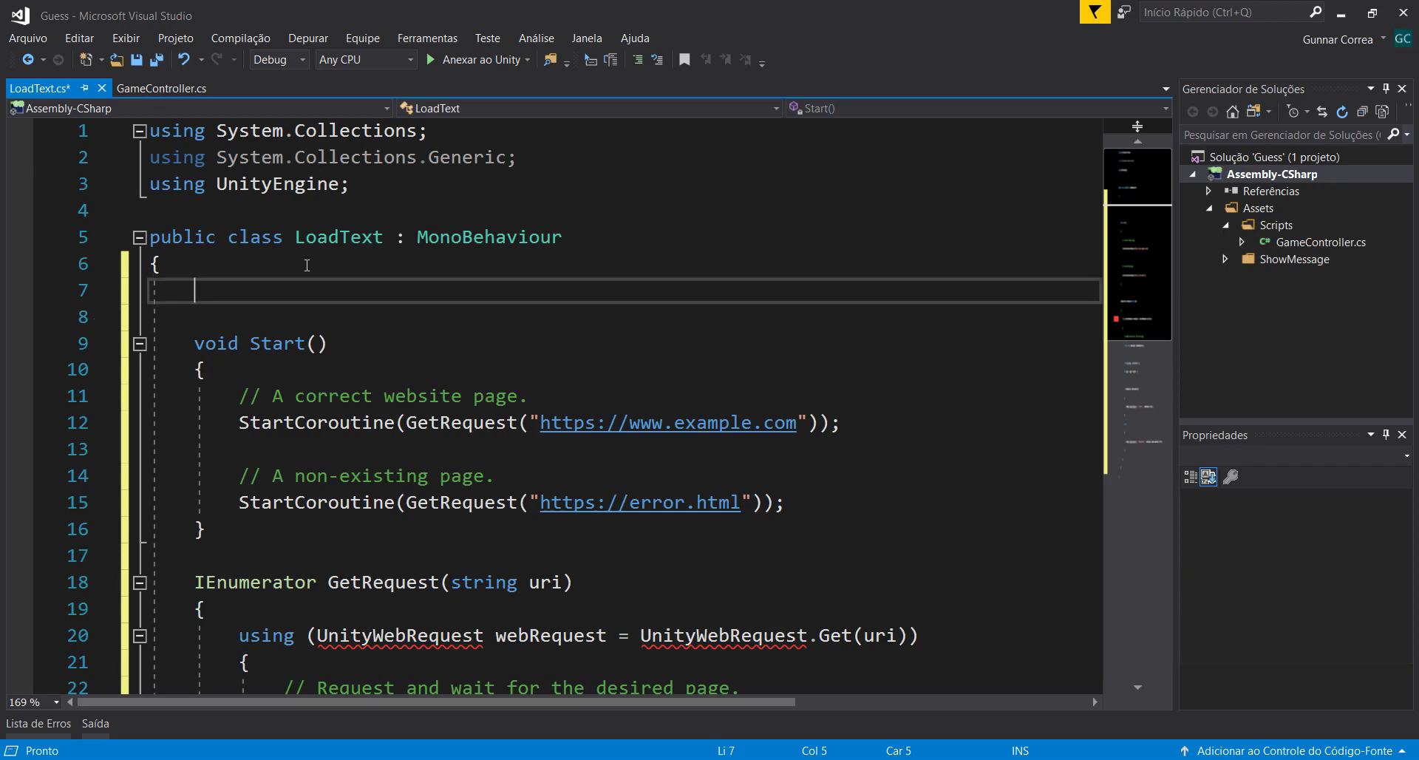
{"action": "type", "text": "publicc"}
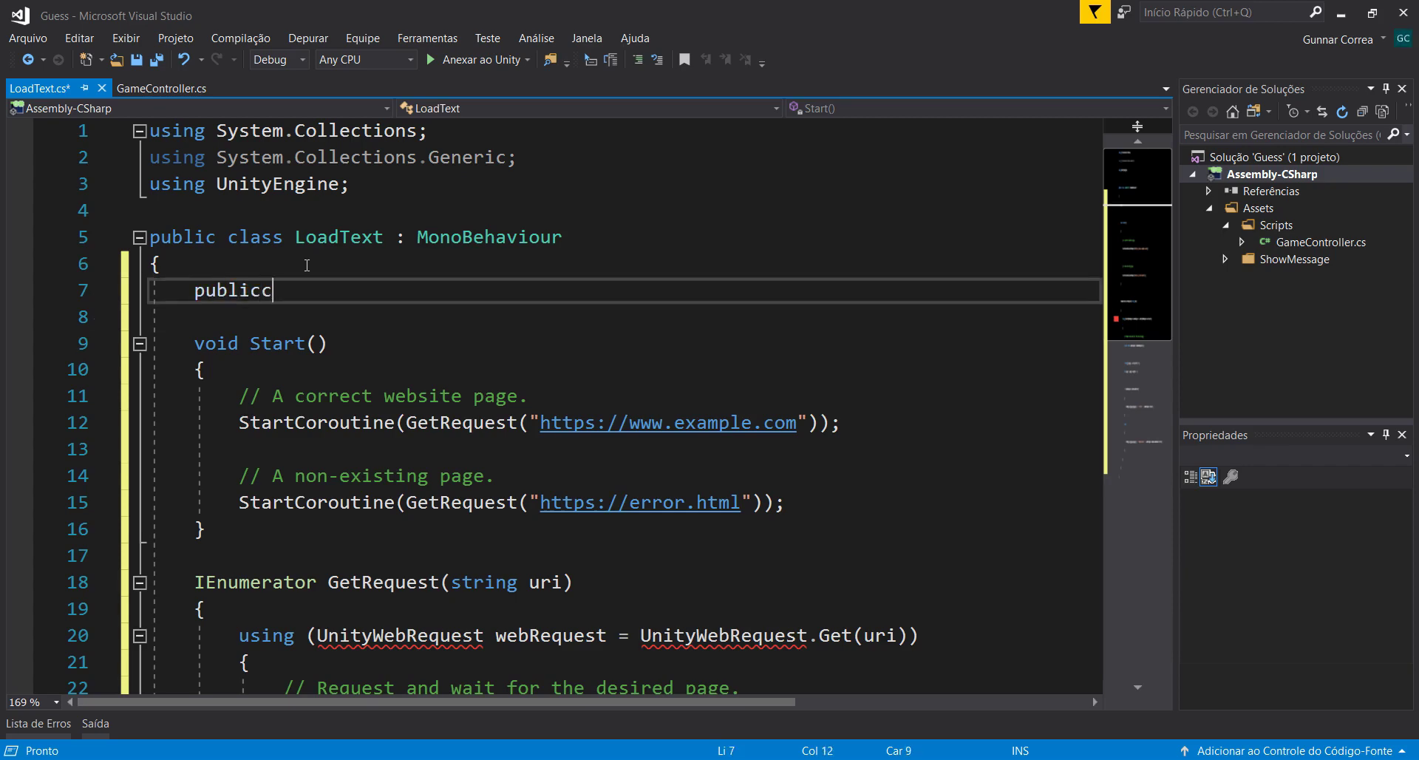
{"action": "key", "text": "BackSpace"}
{"action": "type", "text": " si"}
{"action": "key", "text": "BackSpace"}
{"action": "type", "text": "tring url"}
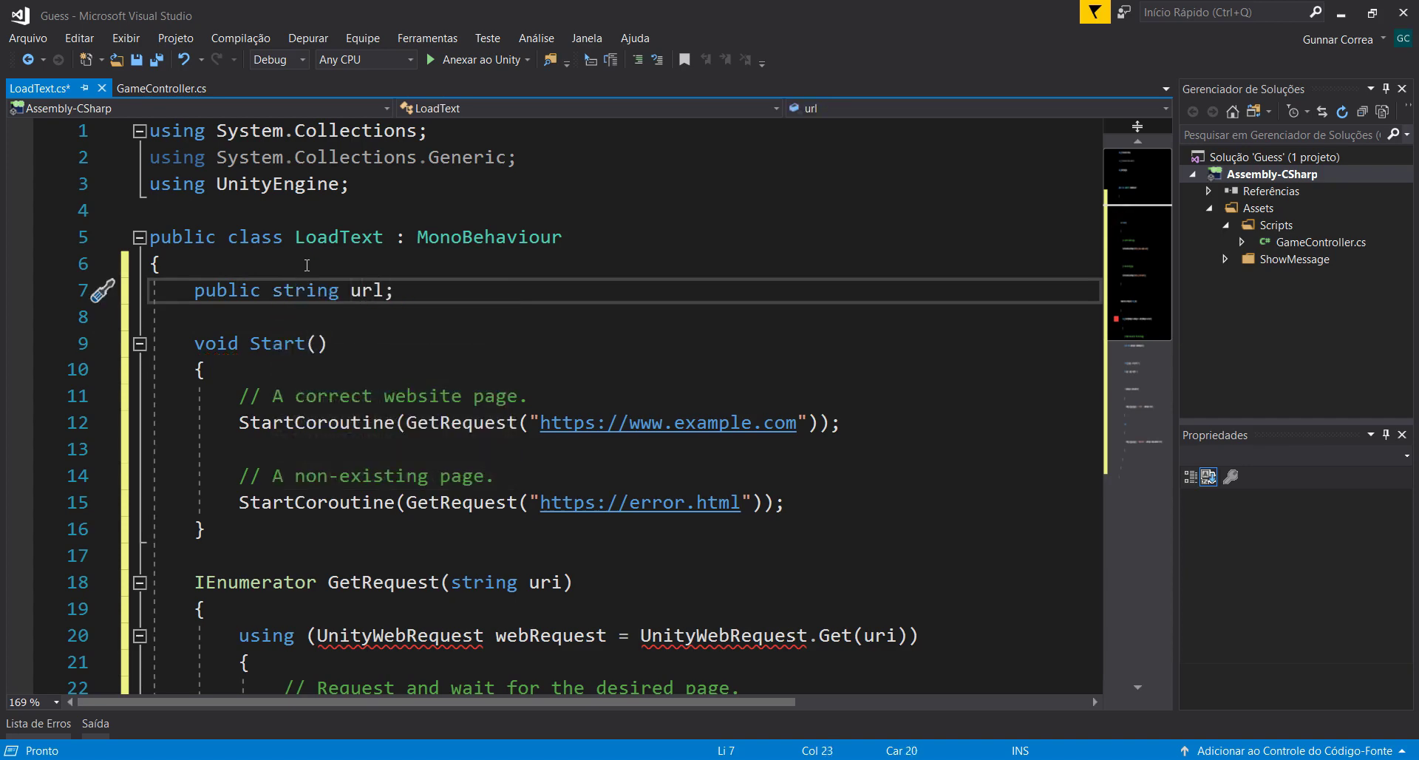
{"action": "type", "text": " = stringe"}
{"action": "key", "text": "BackSpace"}
{"action": "key", "text": "BackSpace"}
{"action": "type", "text": "e"}
{"action": "key", "text": "BackSpace"}
{"action": "type", "text": ".e"}
{"action": "key", "text": "Tab"}
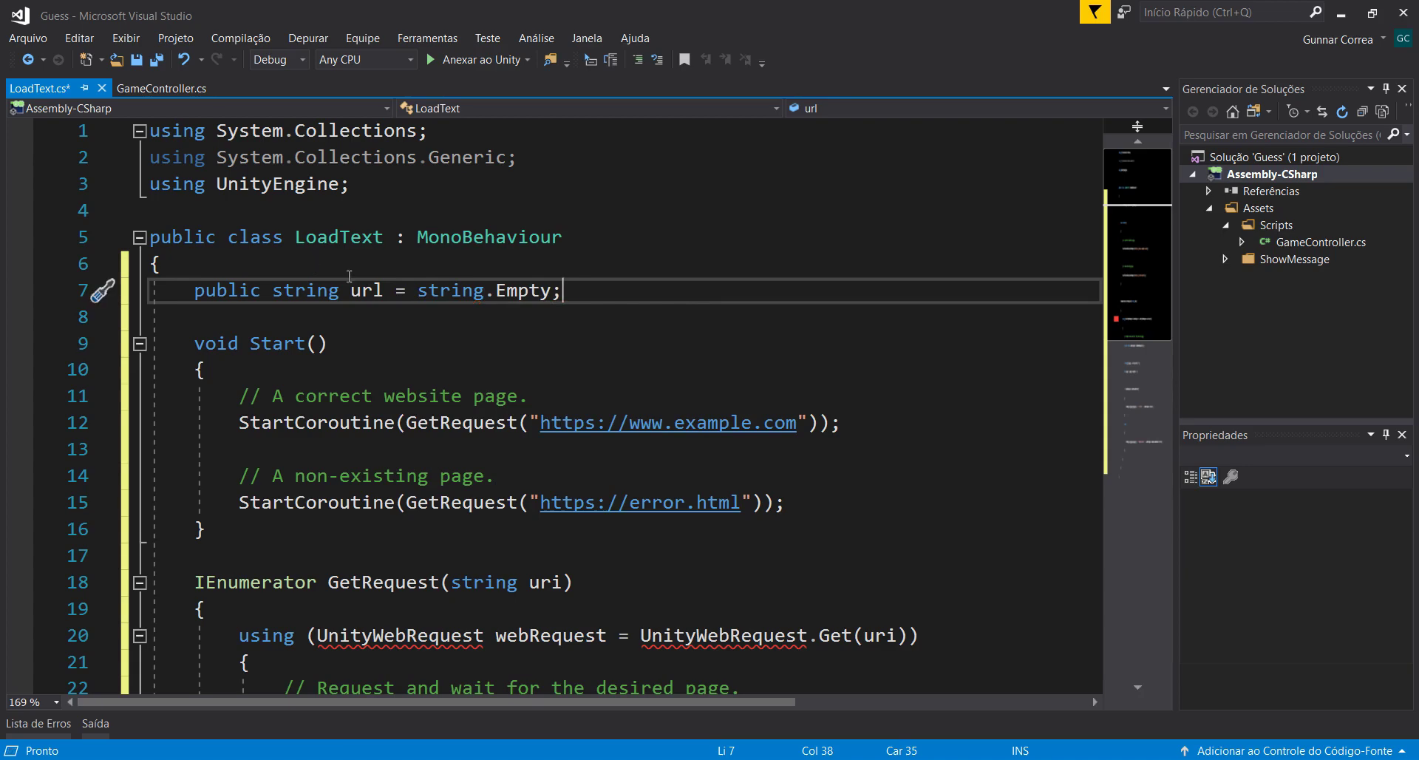
{"action": "left_click", "coordinate": [422, 294], "text": "shift"}
{"action": "type", "text": "\"\";"}
{"action": "key", "text": "ctrl+z"}
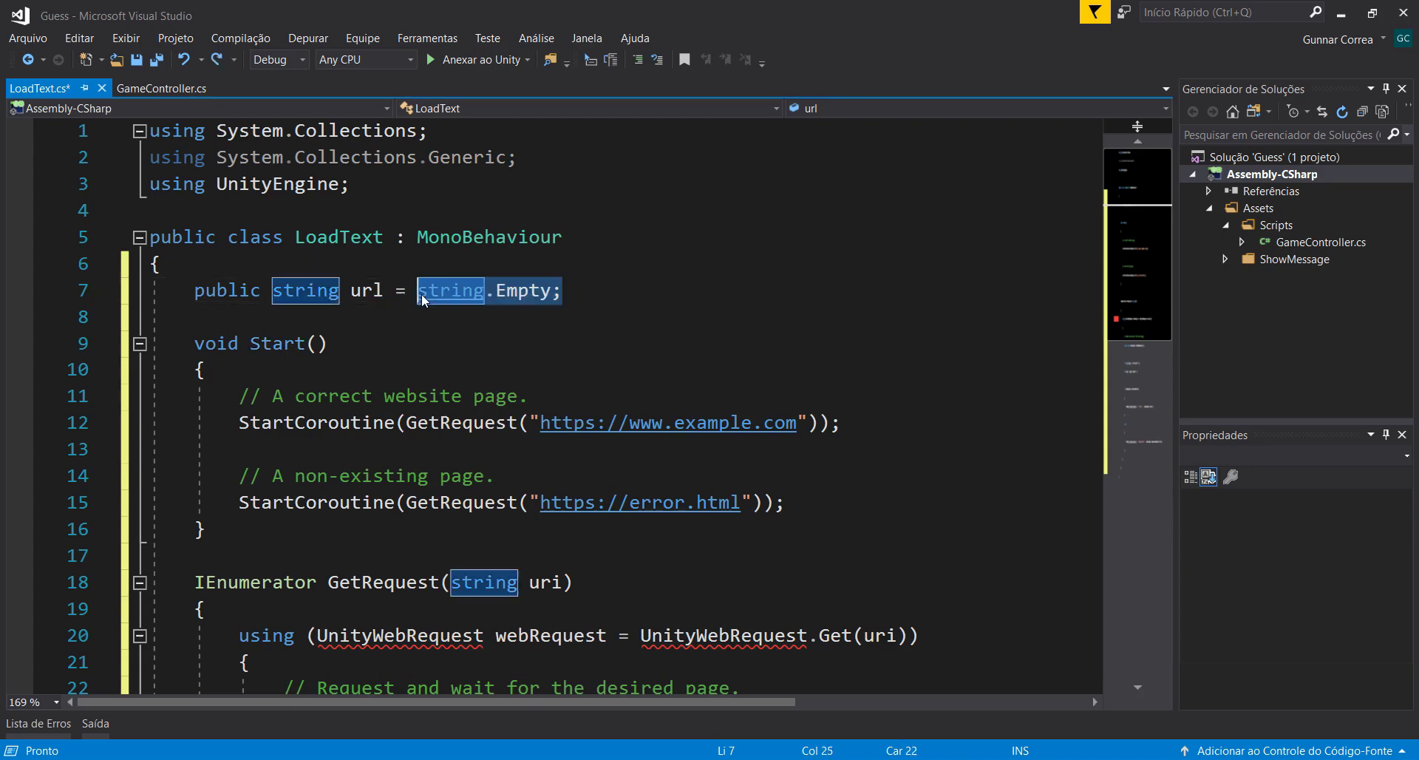
{"action": "key", "text": "ctrl+s"}
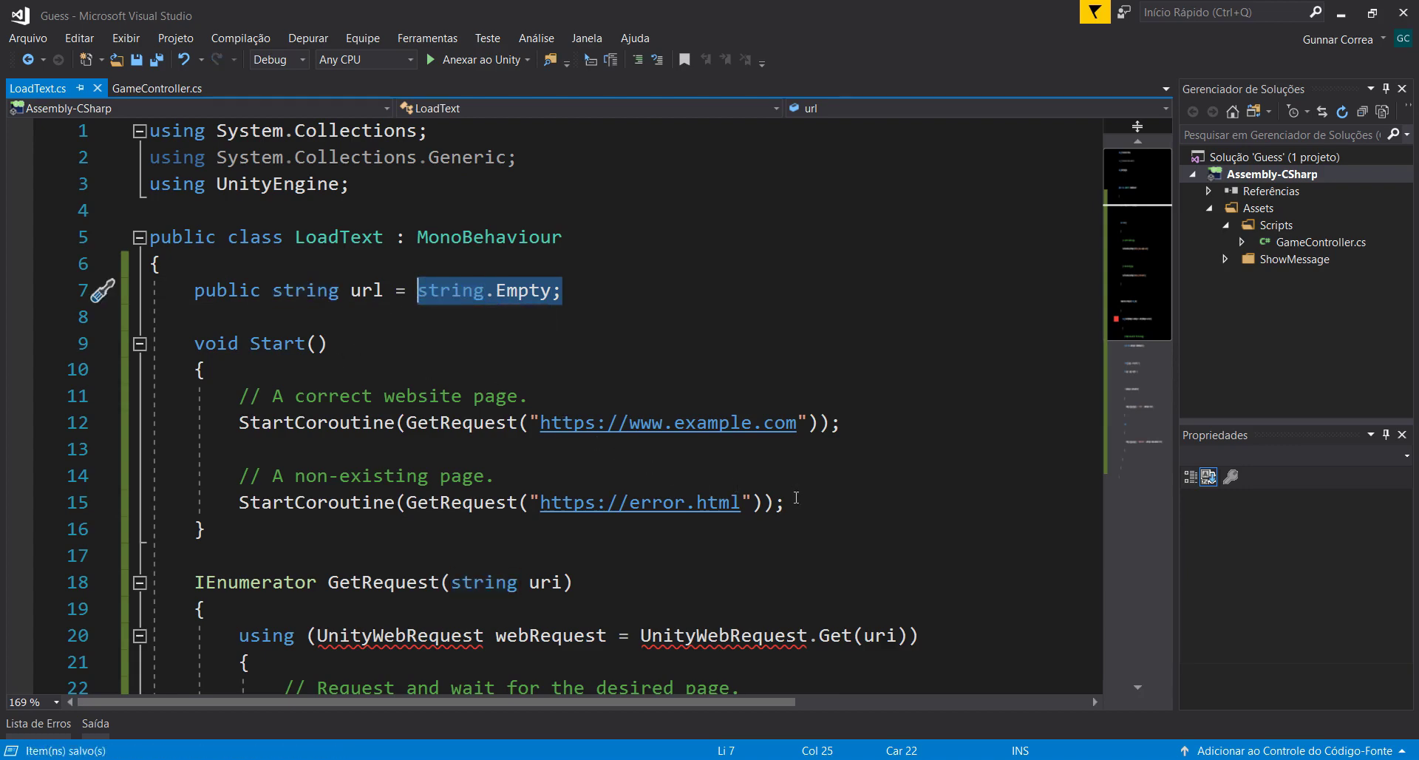
Step: Delete the correct-website comment and the non-existing page request lines, then save
{"action": "left_click_drag", "start_coordinate": [553, 399], "coordinate": [2, 409]}
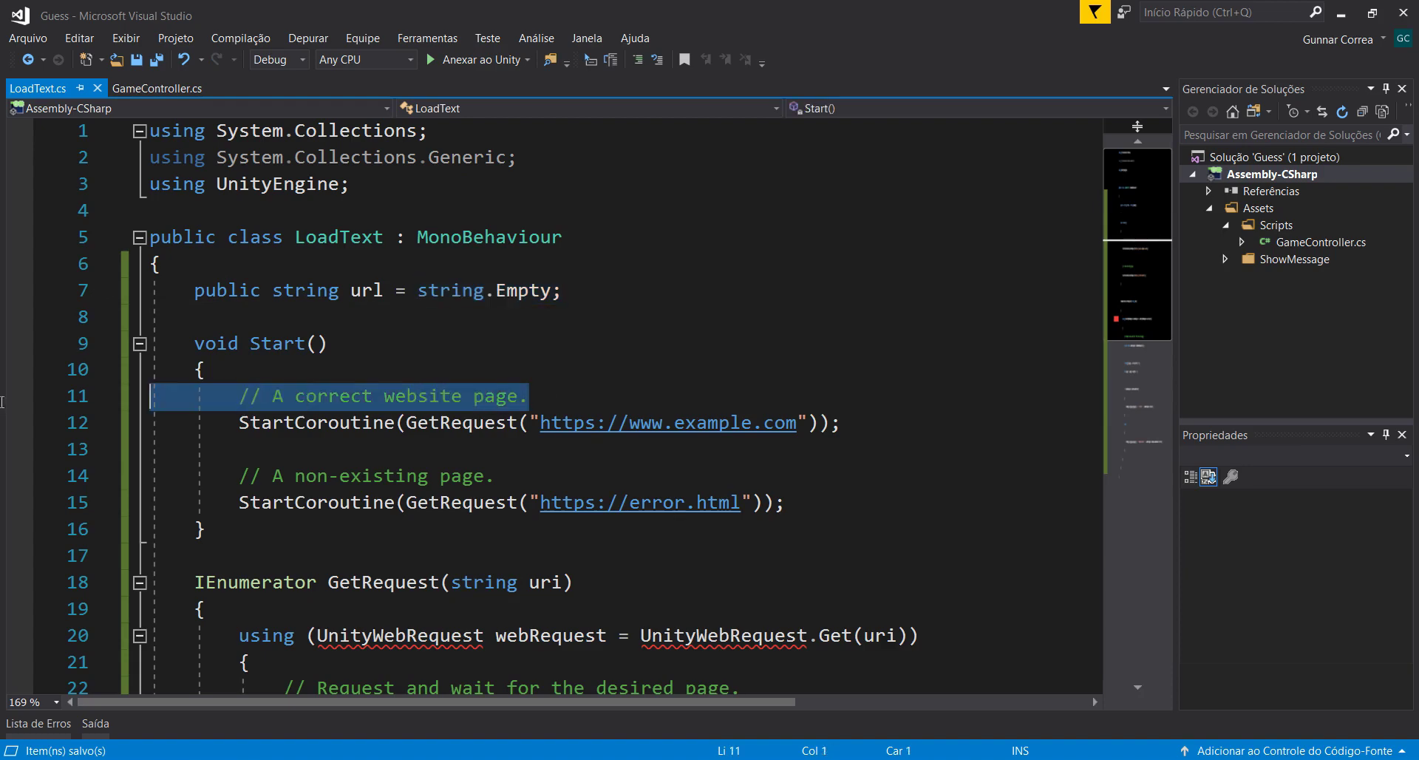
{"action": "key", "text": "BackSpace"}
{"action": "key", "text": "BackSpace"}
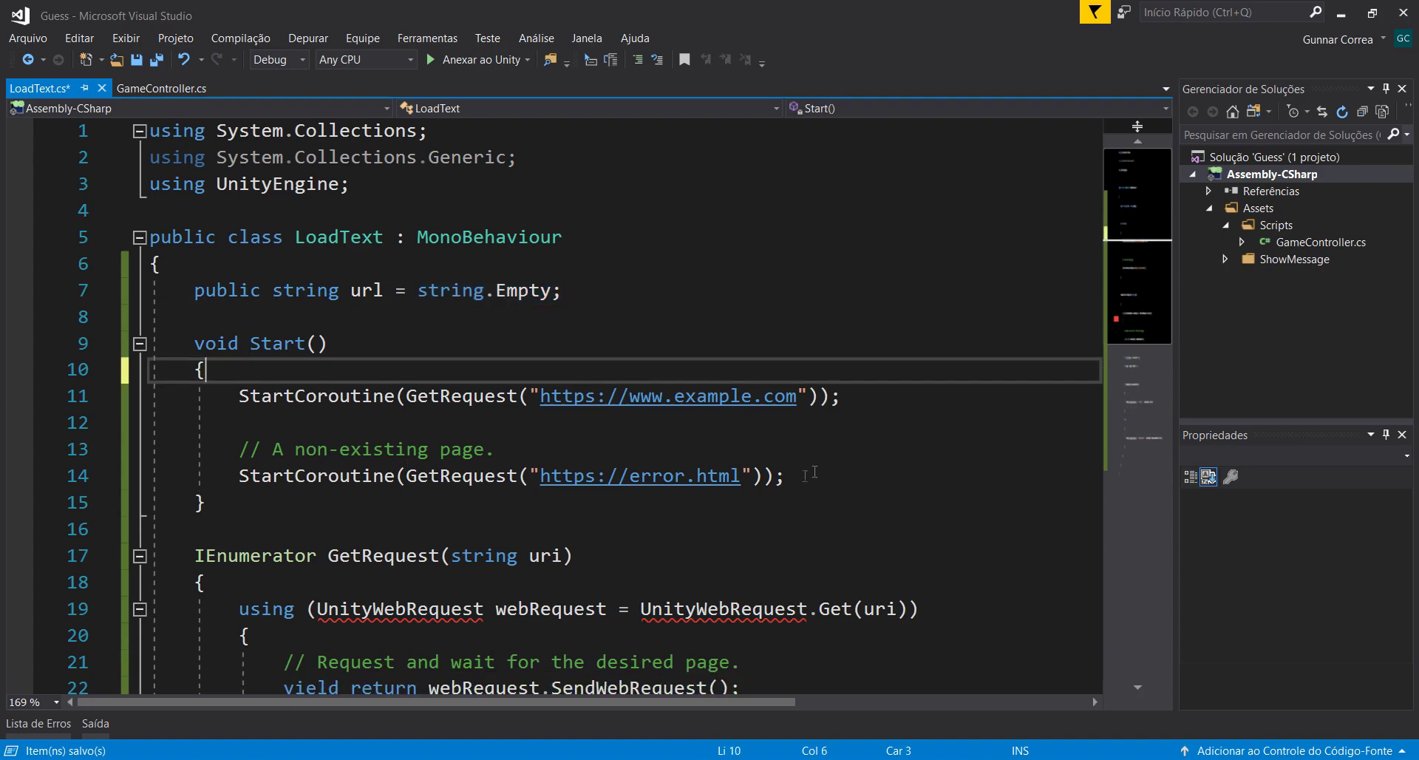
{"action": "left_click_drag", "start_coordinate": [803, 476], "coordinate": [2, 458]}
{"action": "key", "text": "BackSpace"}
{"action": "key", "text": "BackSpace"}
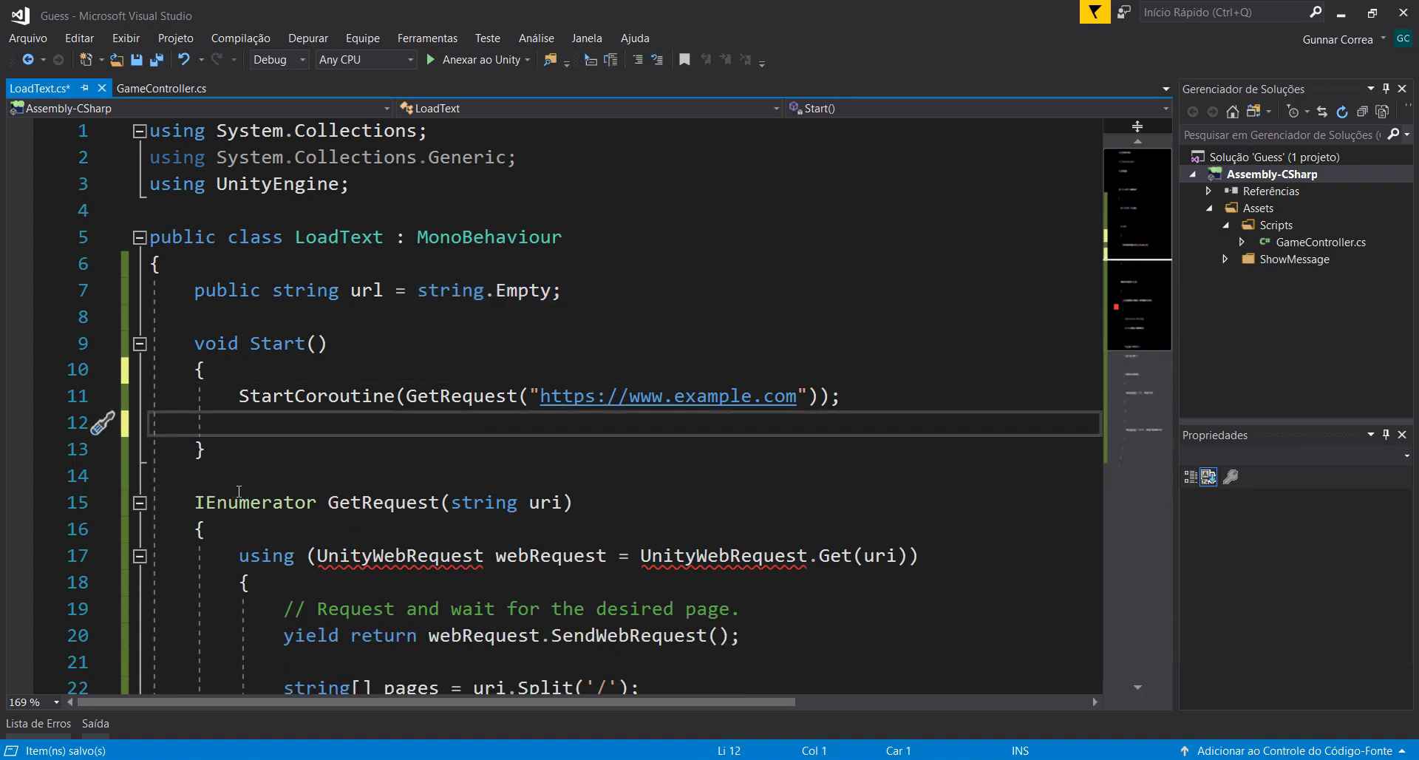
{"action": "key", "text": "BackSpace"}
{"action": "key", "text": "ctrl+s"}
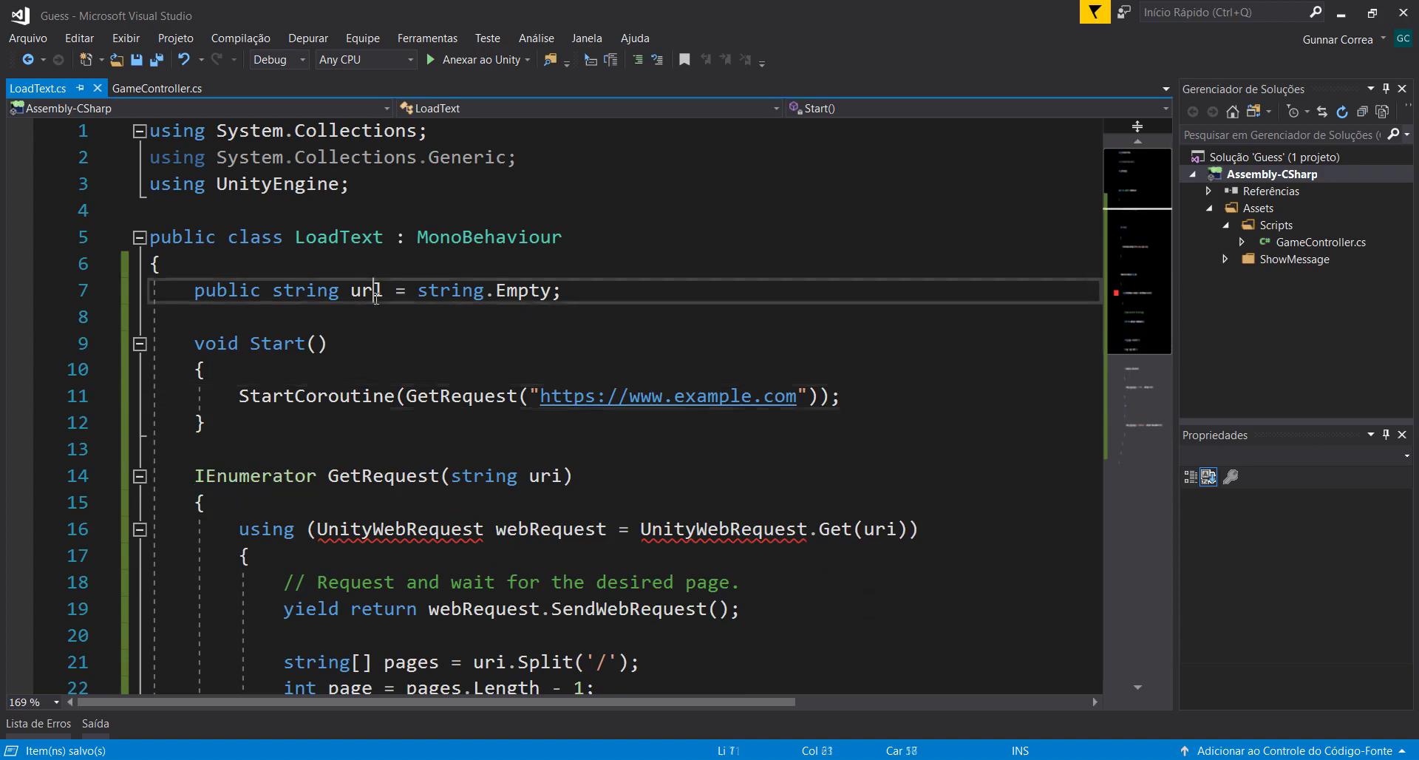
Step: Replace the example.com address in Start with this.url and save
{"action": "left_click", "coordinate": [383, 291]}
{"action": "left_click_drag", "start_coordinate": [808, 397], "coordinate": [529, 397]}
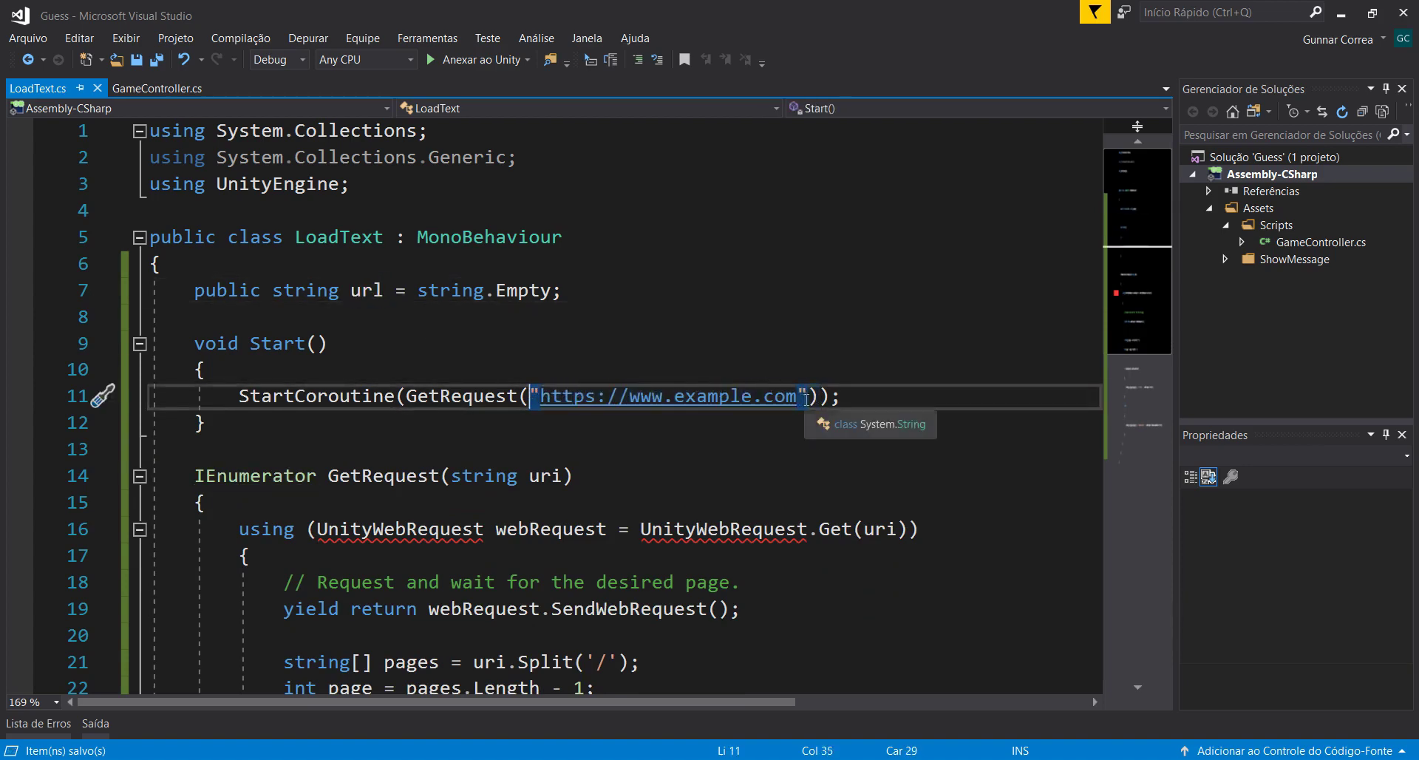
{"action": "type", "text": "this.url"}
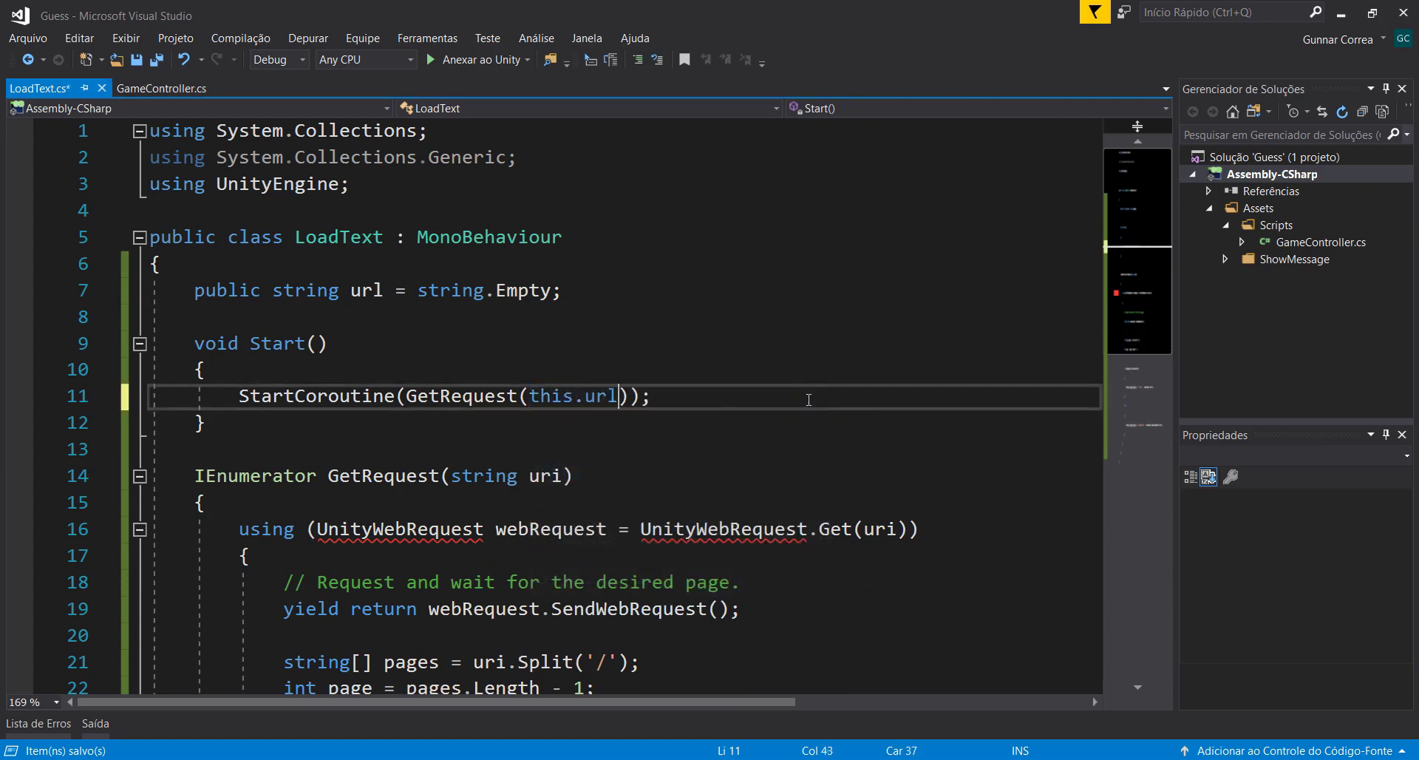
{"action": "key", "text": "ctrl+s"}
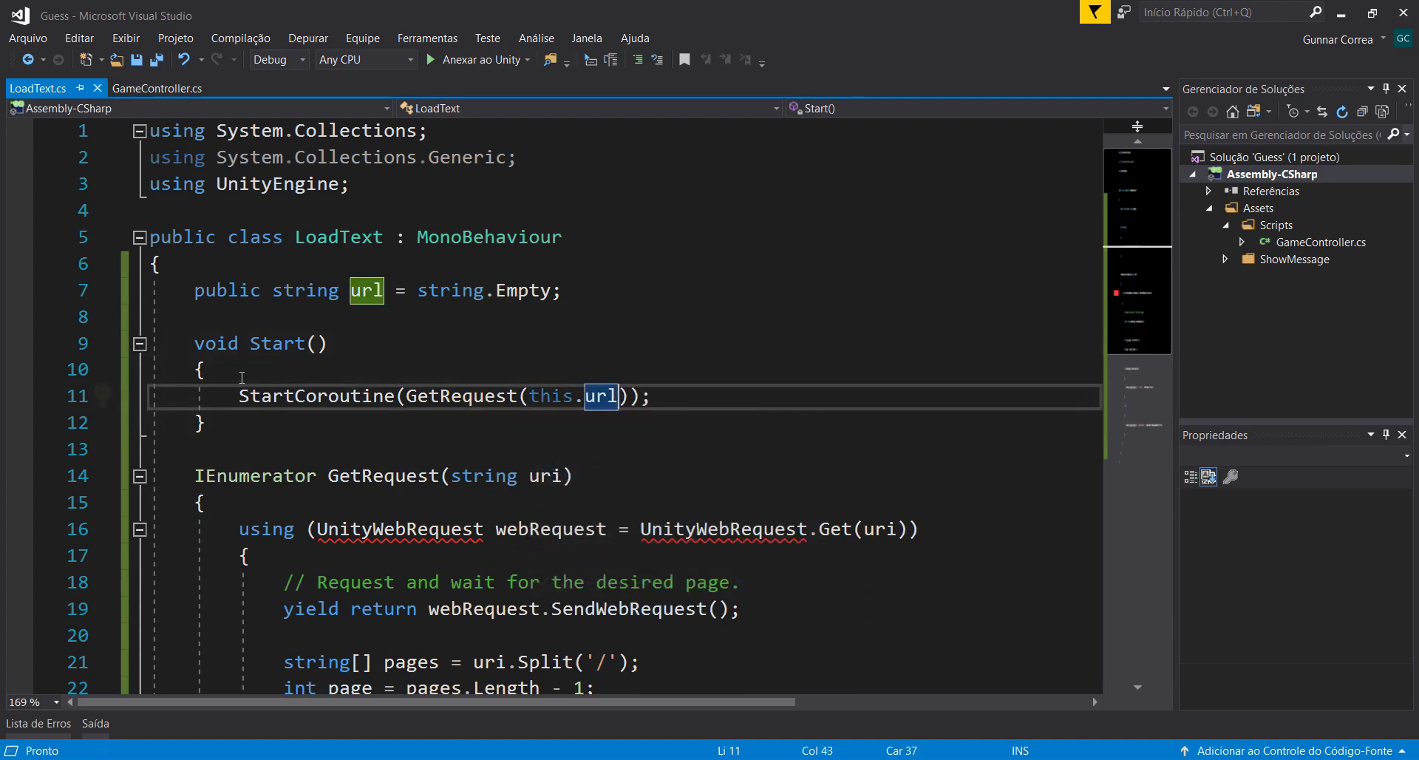
Step: Add the using UnityEngine.Networking directive via the quick fix for UnityWebRequest
{"action": "scroll", "coordinate": [439, 486], "scroll_direction": "down", "scroll_amount": 2}
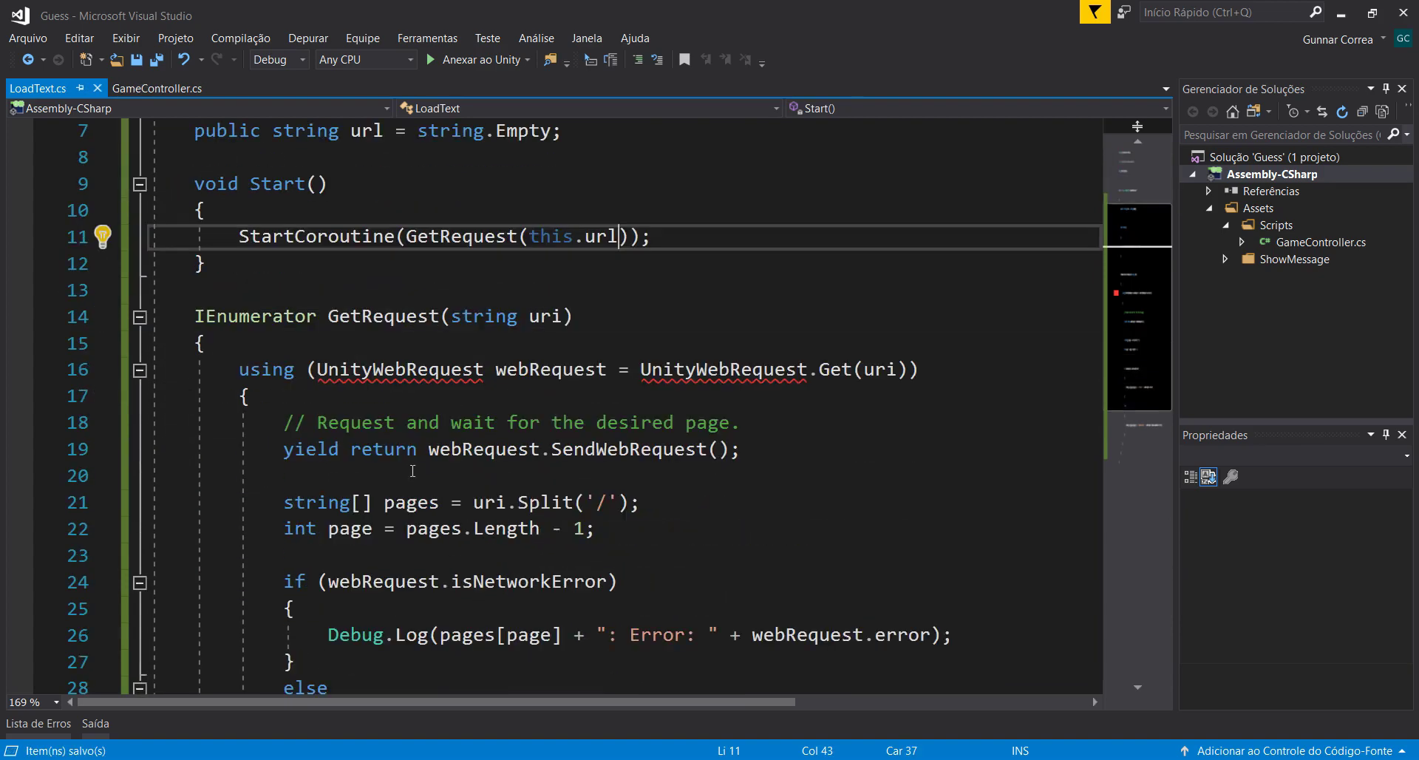
{"action": "double_click", "coordinate": [253, 318]}
{"action": "left_click", "coordinate": [354, 373]}
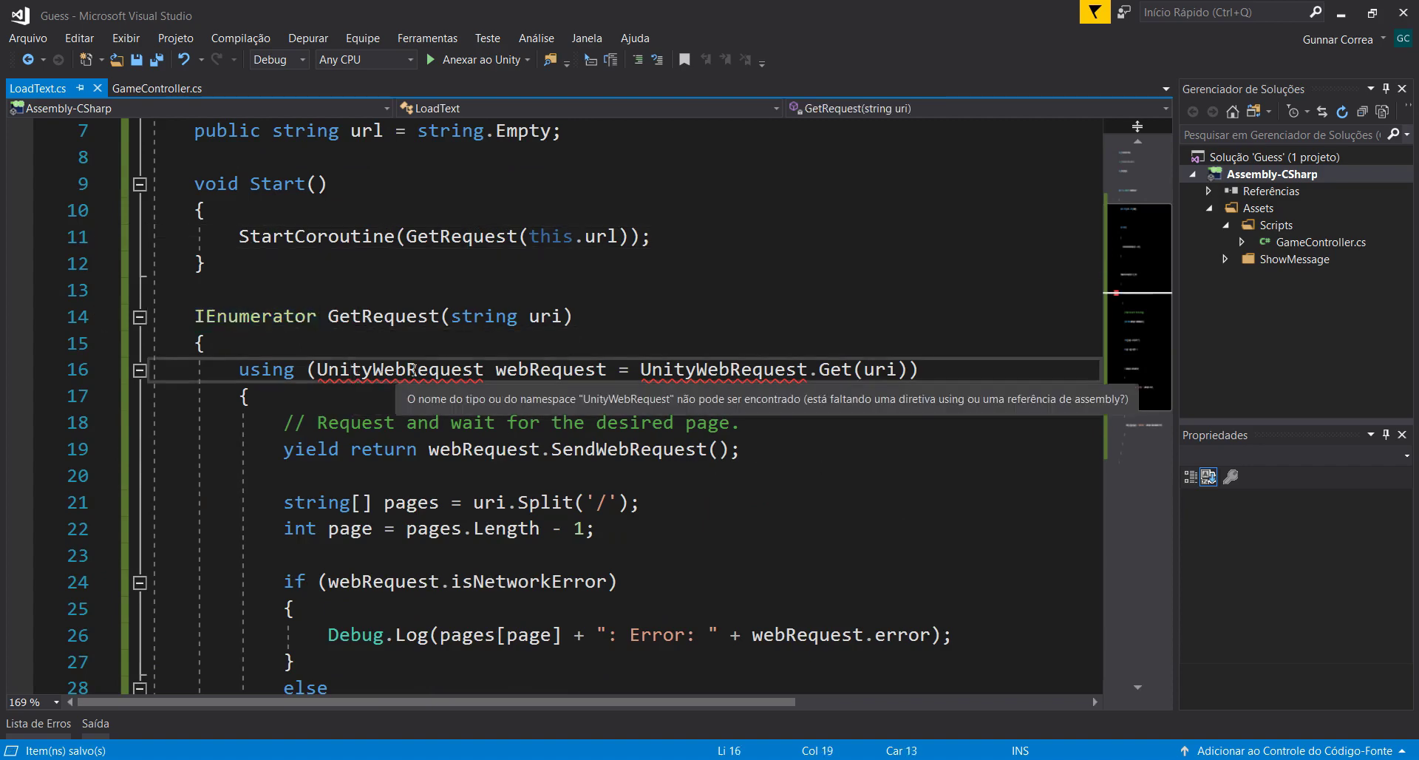
{"action": "scroll", "coordinate": [412, 369], "scroll_direction": "up", "scroll_amount": 2}
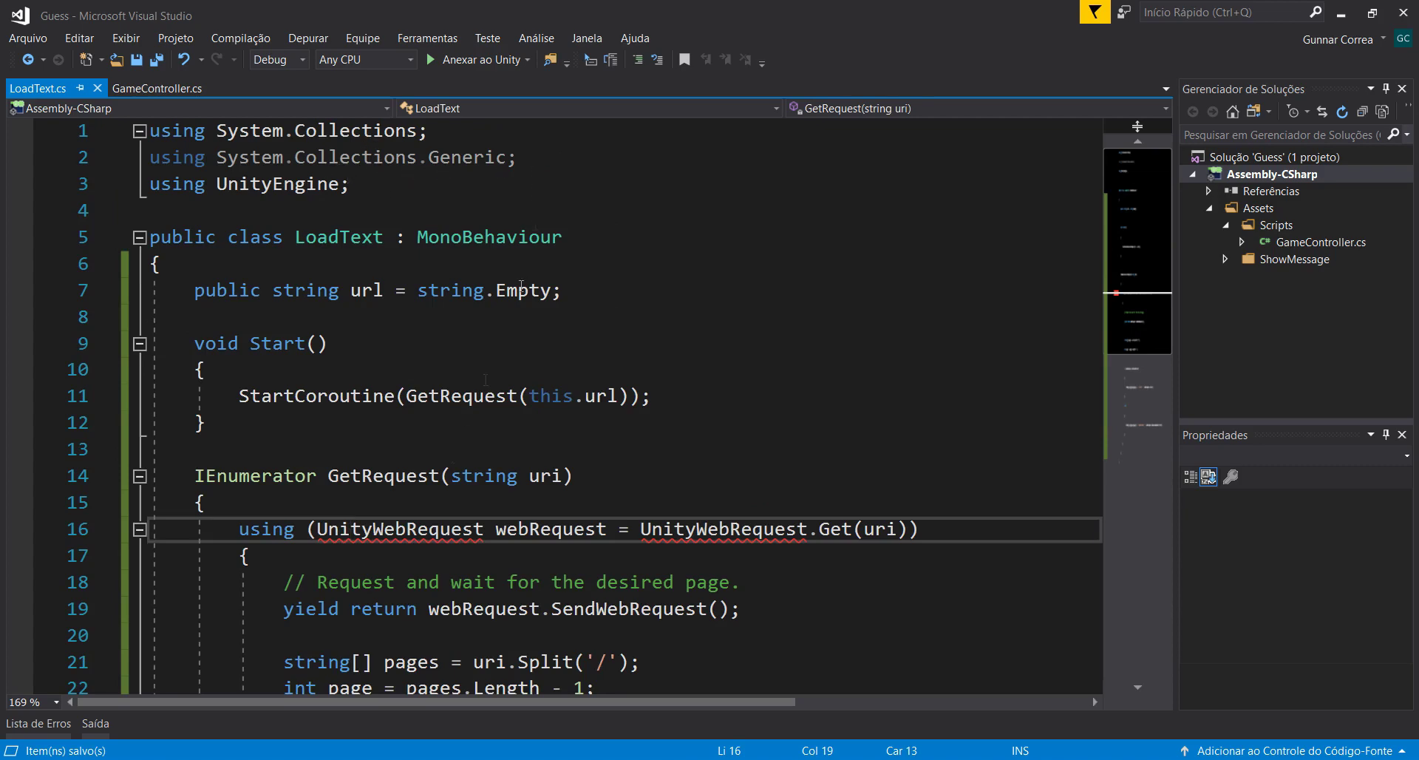
{"action": "scroll", "coordinate": [451, 468], "scroll_direction": "down", "scroll_amount": 3}
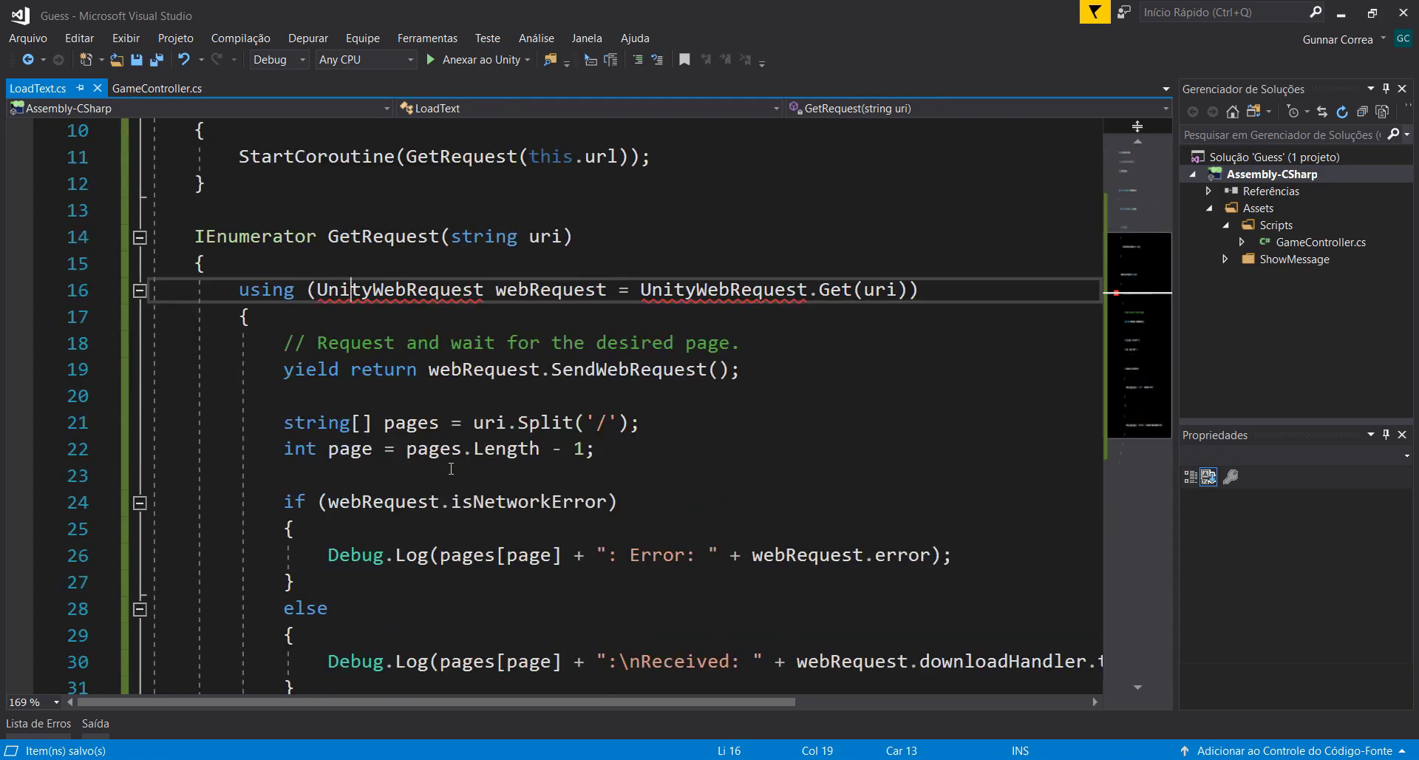
{"action": "key", "text": "ctrl+period"}
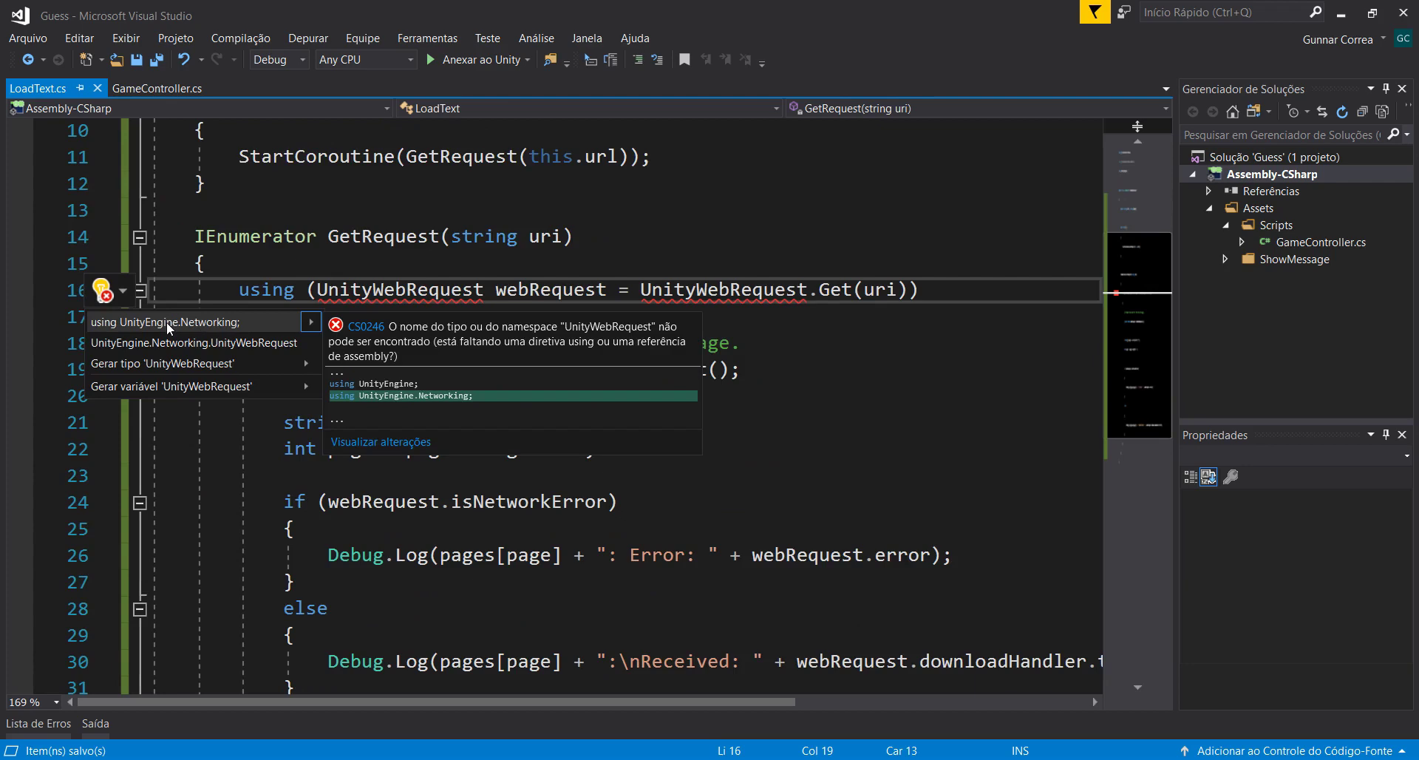
{"action": "left_click", "coordinate": [166, 321]}
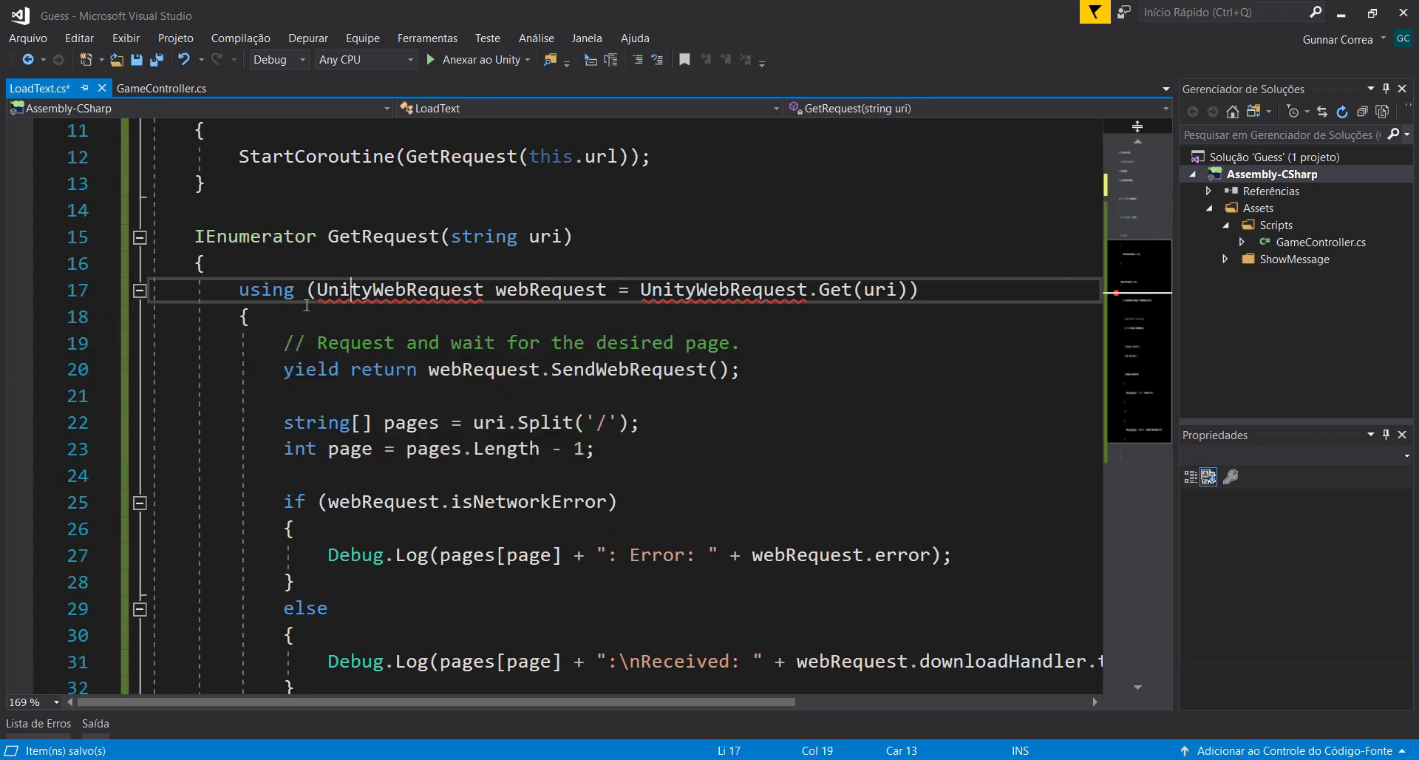
{"action": "scroll", "coordinate": [310, 292], "scroll_direction": "up", "scroll_amount": 3}
{"action": "left_click_drag", "start_coordinate": [473, 210], "coordinate": [150, 210]}
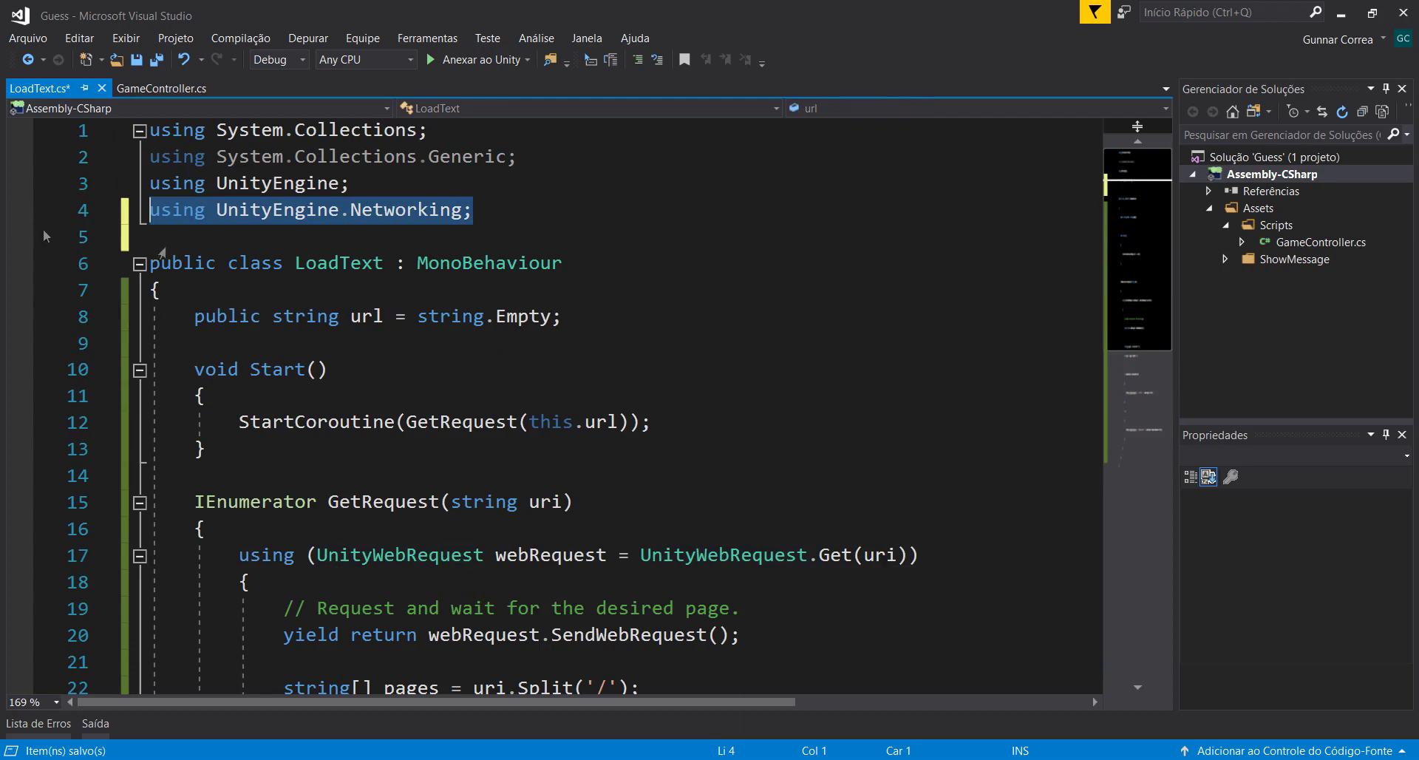
Step: Delete the request comment line and the pages/page declaration lines
{"action": "scroll", "coordinate": [668, 444], "scroll_direction": "down", "scroll_amount": 3}
{"action": "left_click_drag", "start_coordinate": [762, 377], "coordinate": [2, 372]}
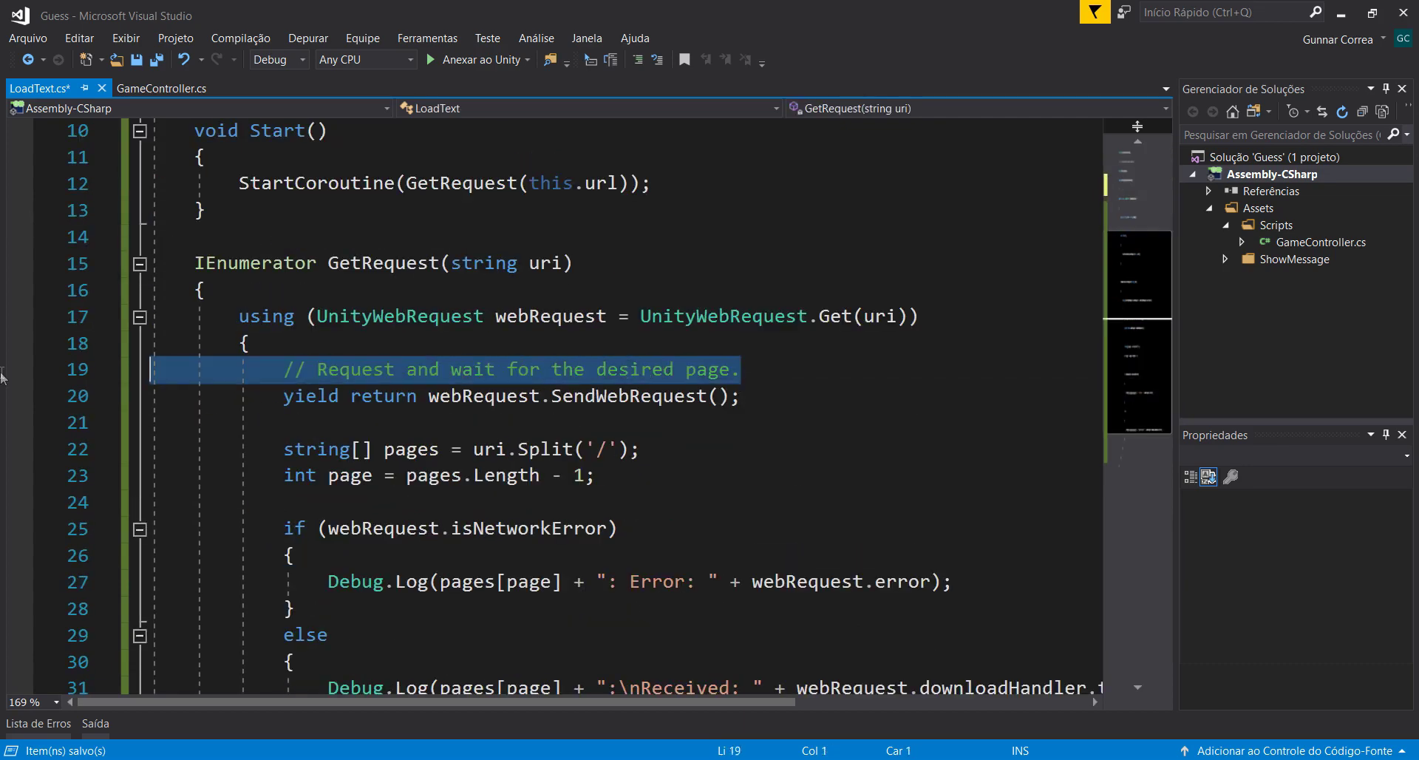
{"action": "key", "text": "BackSpace"}
{"action": "key", "text": "BackSpace"}
{"action": "key", "text": "ctrl+s"}
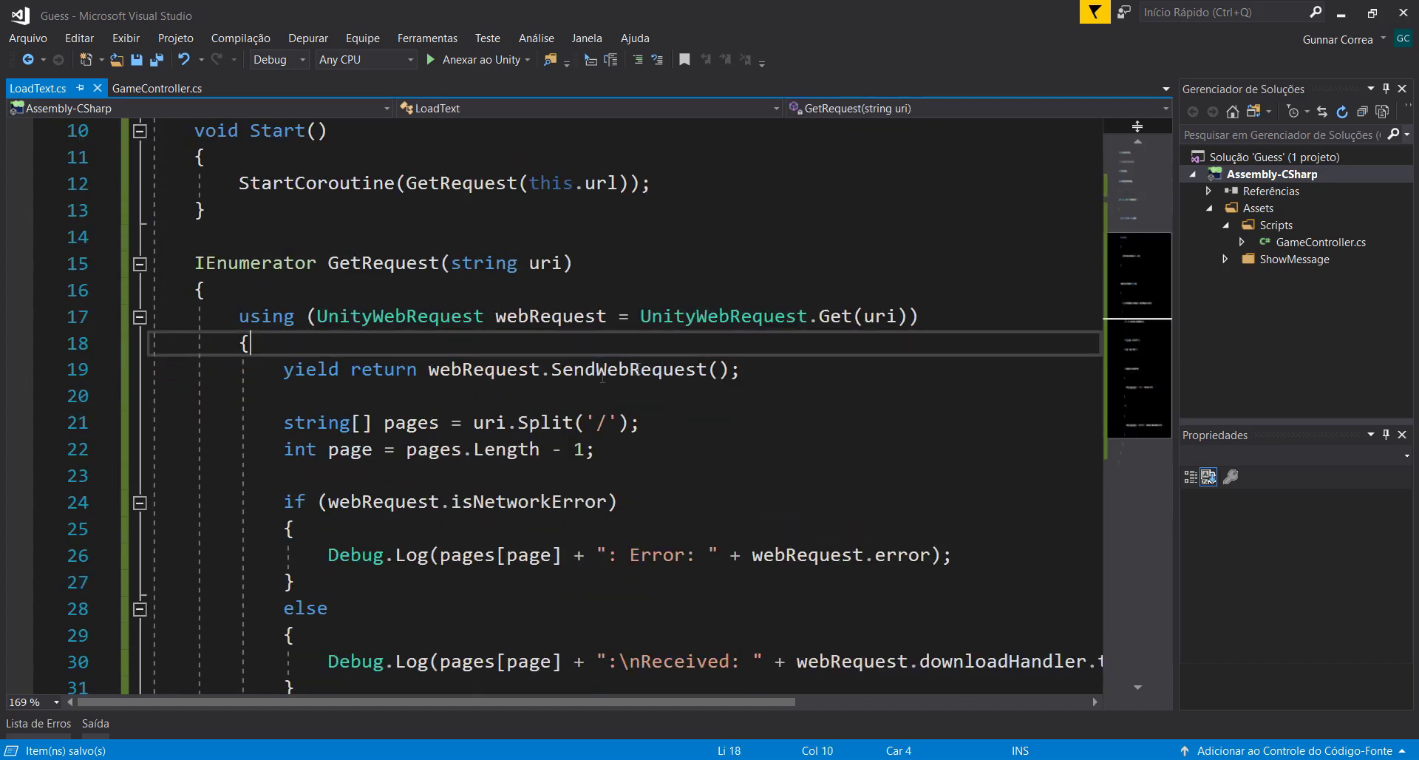
{"action": "left_click_drag", "start_coordinate": [741, 370], "coordinate": [149, 369]}
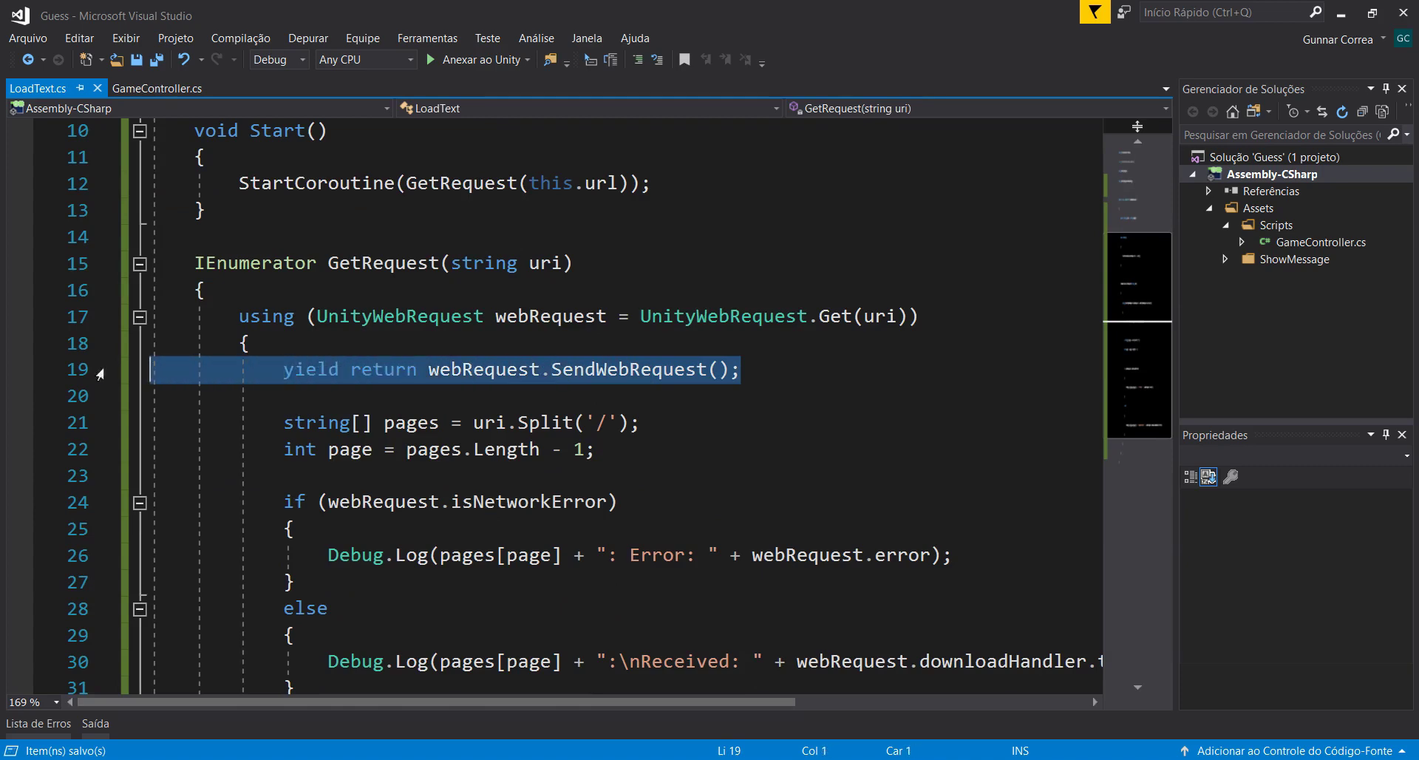
{"action": "scroll", "coordinate": [394, 395], "scroll_direction": "down", "scroll_amount": 1}
{"action": "scroll", "coordinate": [393, 395], "scroll_direction": "down", "scroll_amount": 1}
{"action": "left_click_drag", "start_coordinate": [595, 290], "coordinate": [14, 266]}
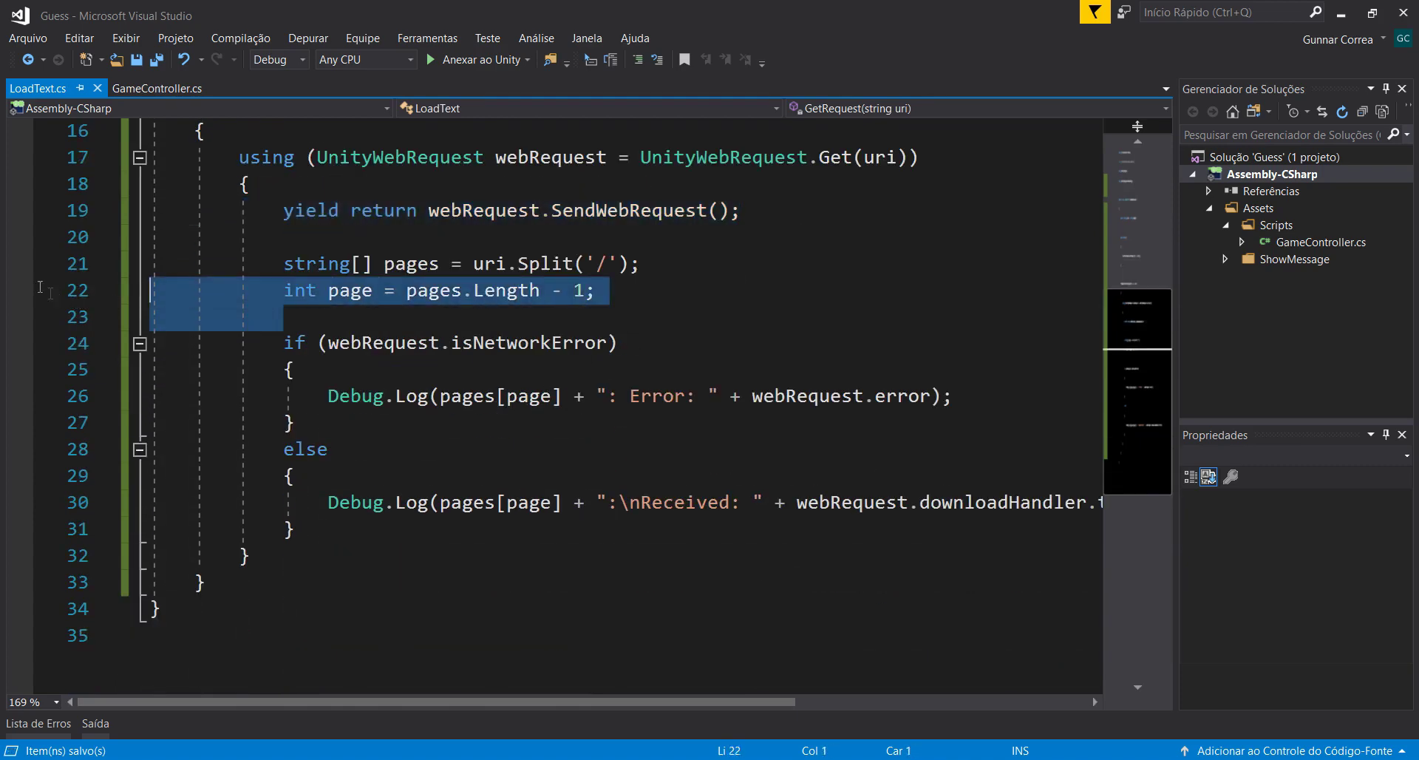
{"action": "key", "text": "BackSpace"}
{"action": "key", "text": "BackSpace"}
{"action": "key", "text": "BackSpace"}
{"action": "key", "text": "Delete"}
Step: Change the error branch to Debug.LogError without the pages[page] prefix and save
{"action": "key", "text": "ctrl+s"}
{"action": "left_click", "coordinate": [421, 292]}
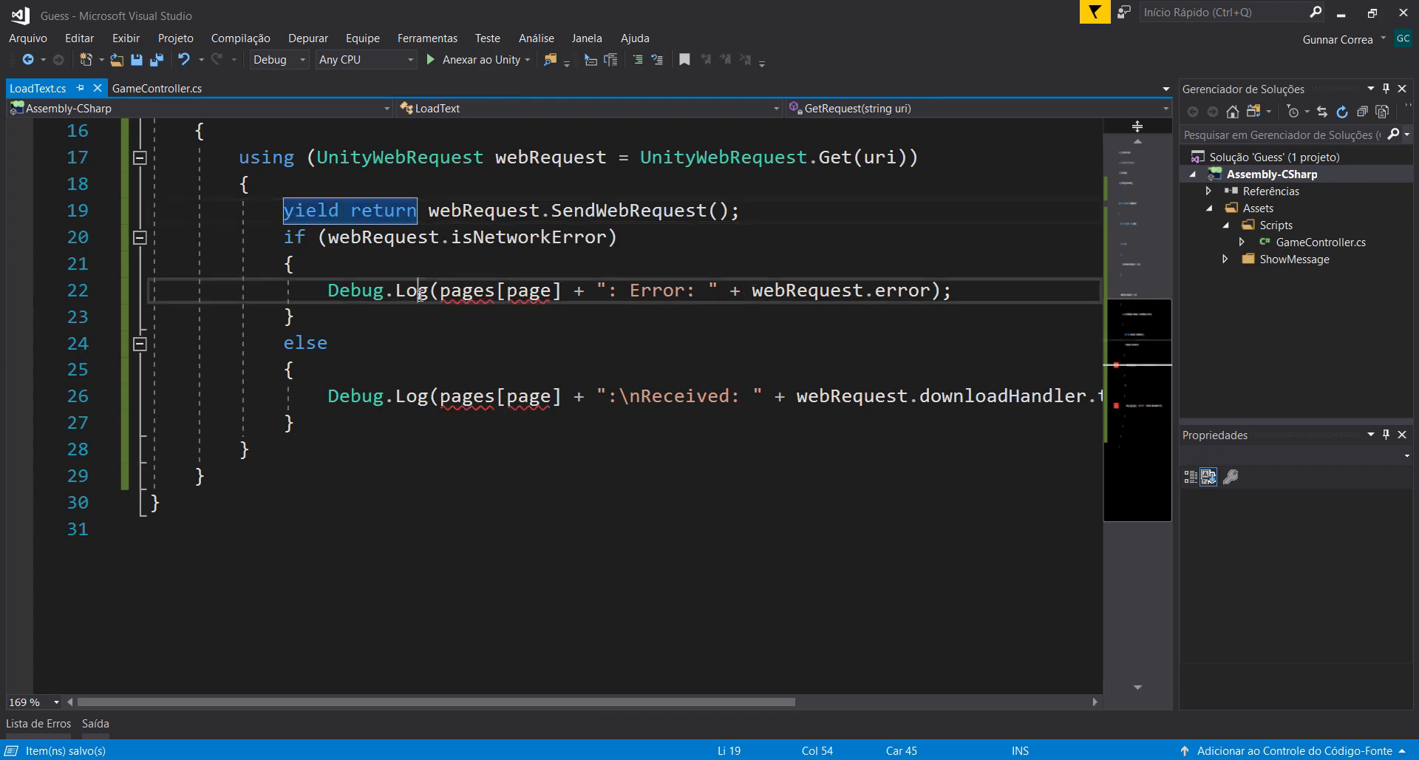
{"action": "key", "text": "BackSpace"}
{"action": "type", "text": "gError"}
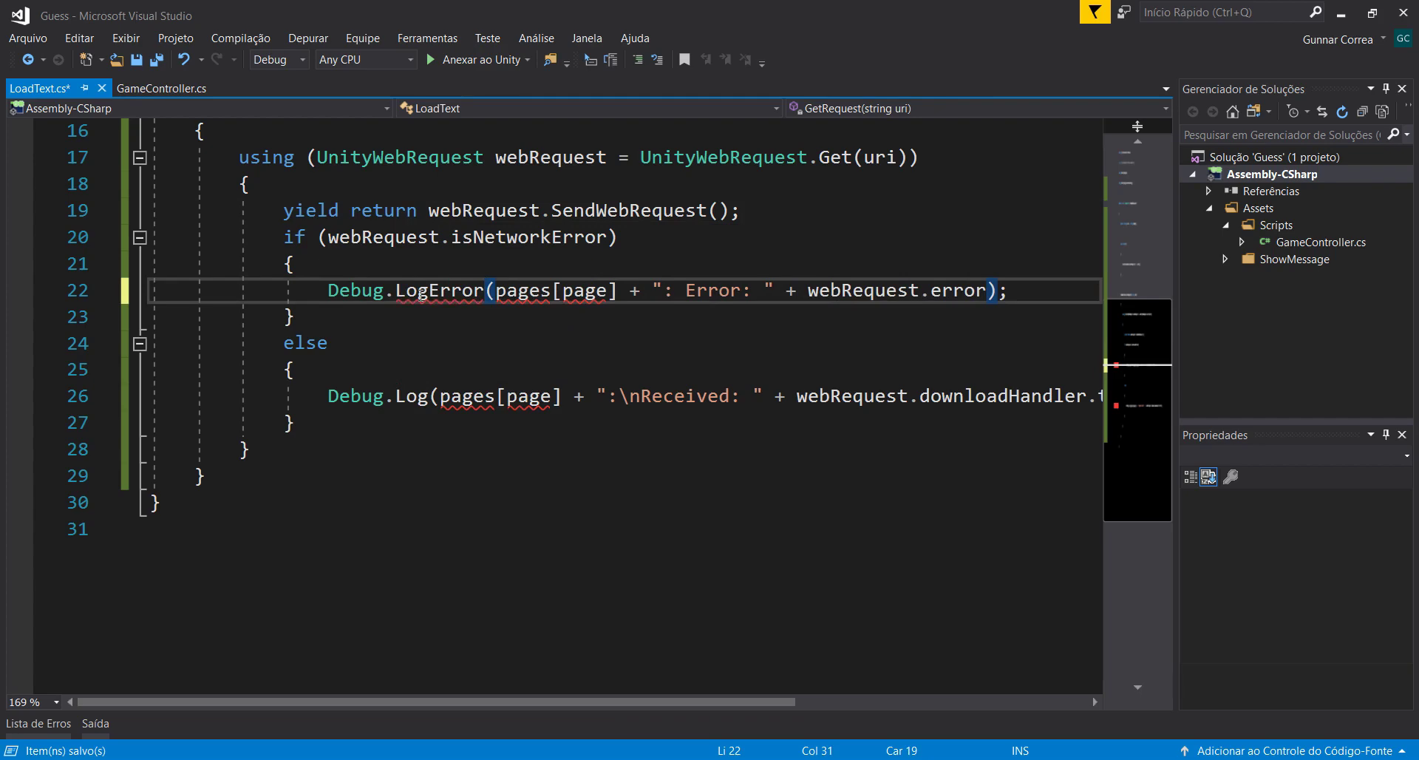
{"action": "left_click_drag", "start_coordinate": [651, 291], "coordinate": [498, 290]}
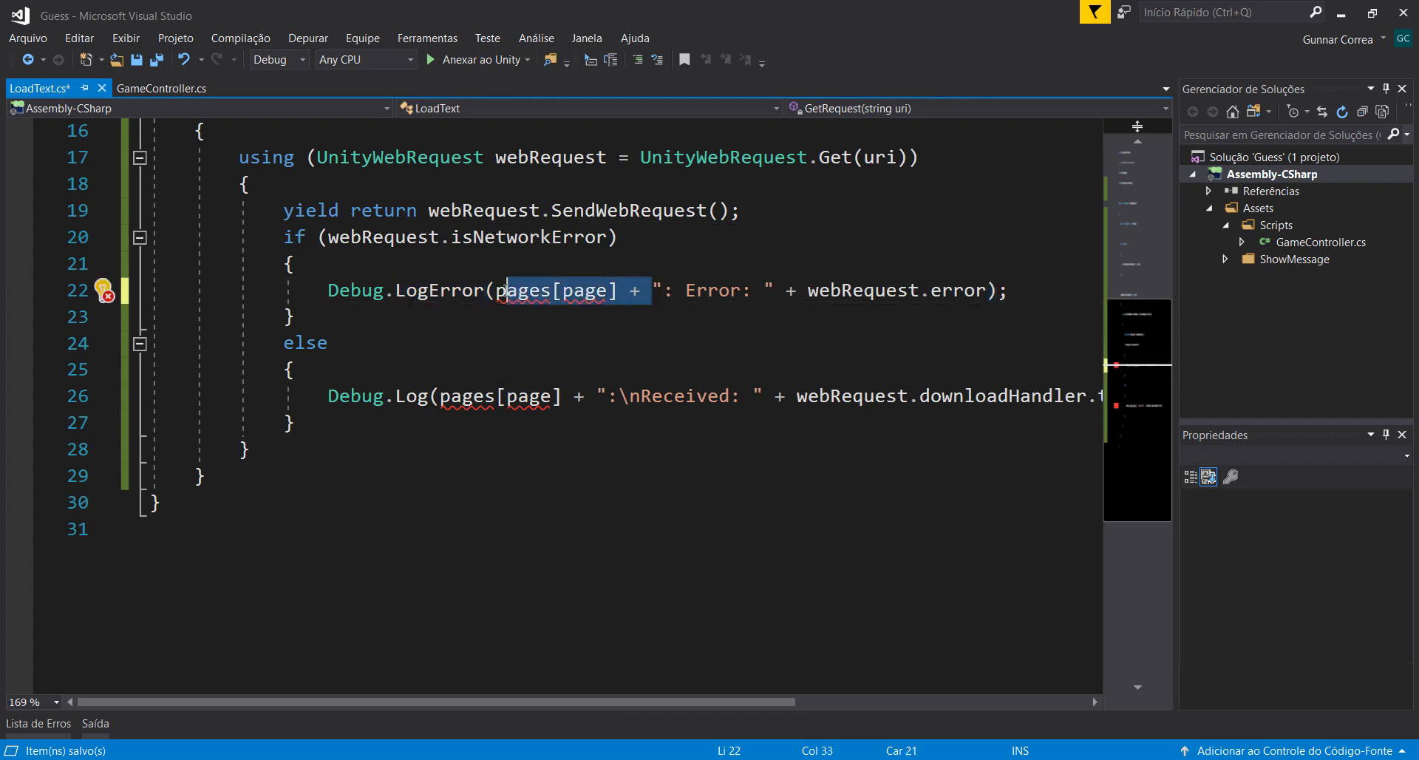
{"action": "key", "text": "BackSpace"}
{"action": "key", "text": "ctrl+s"}
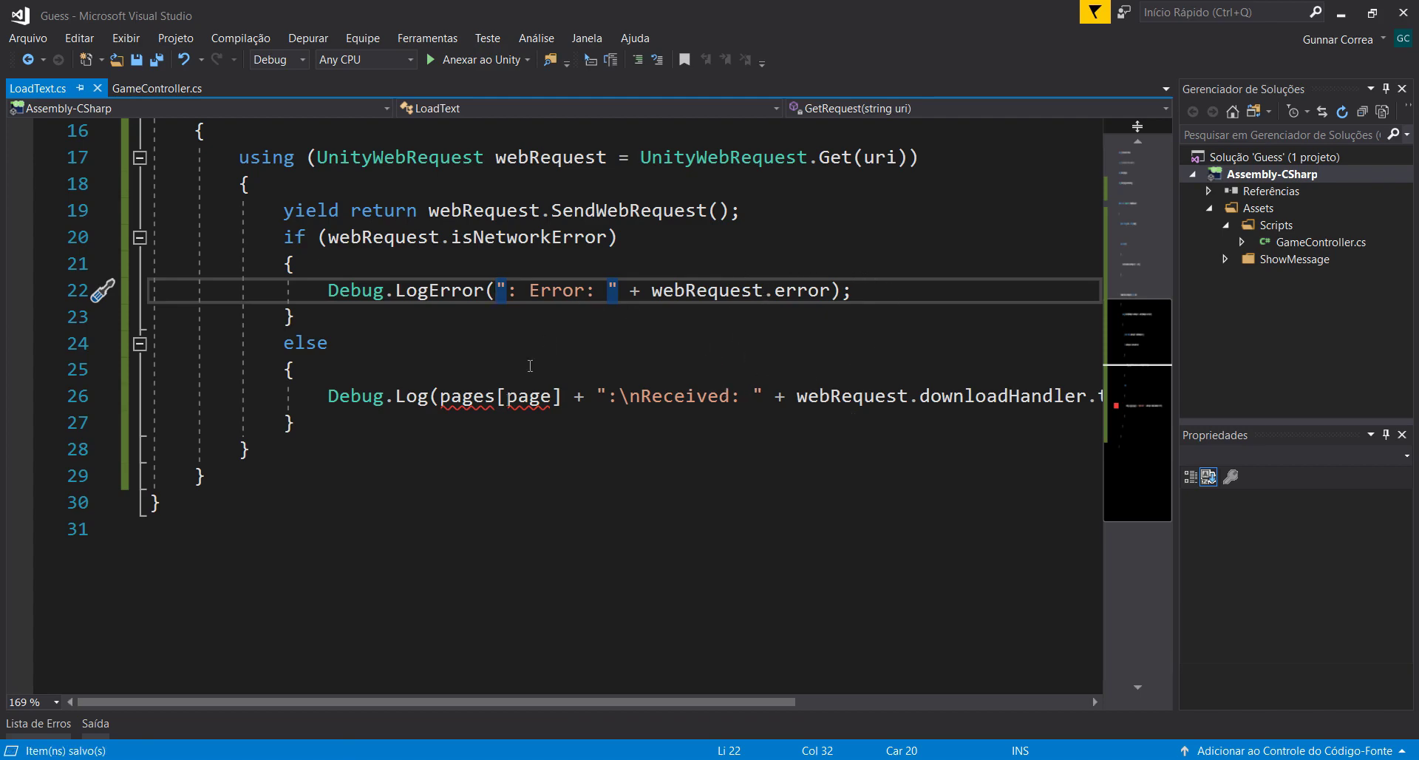
Step: Declare a public Text txtMessage; field below the url field
{"action": "scroll", "coordinate": [482, 443], "scroll_direction": "up", "scroll_amount": 5}
{"action": "left_click", "coordinate": [588, 318]}
{"action": "key", "text": "Return"}
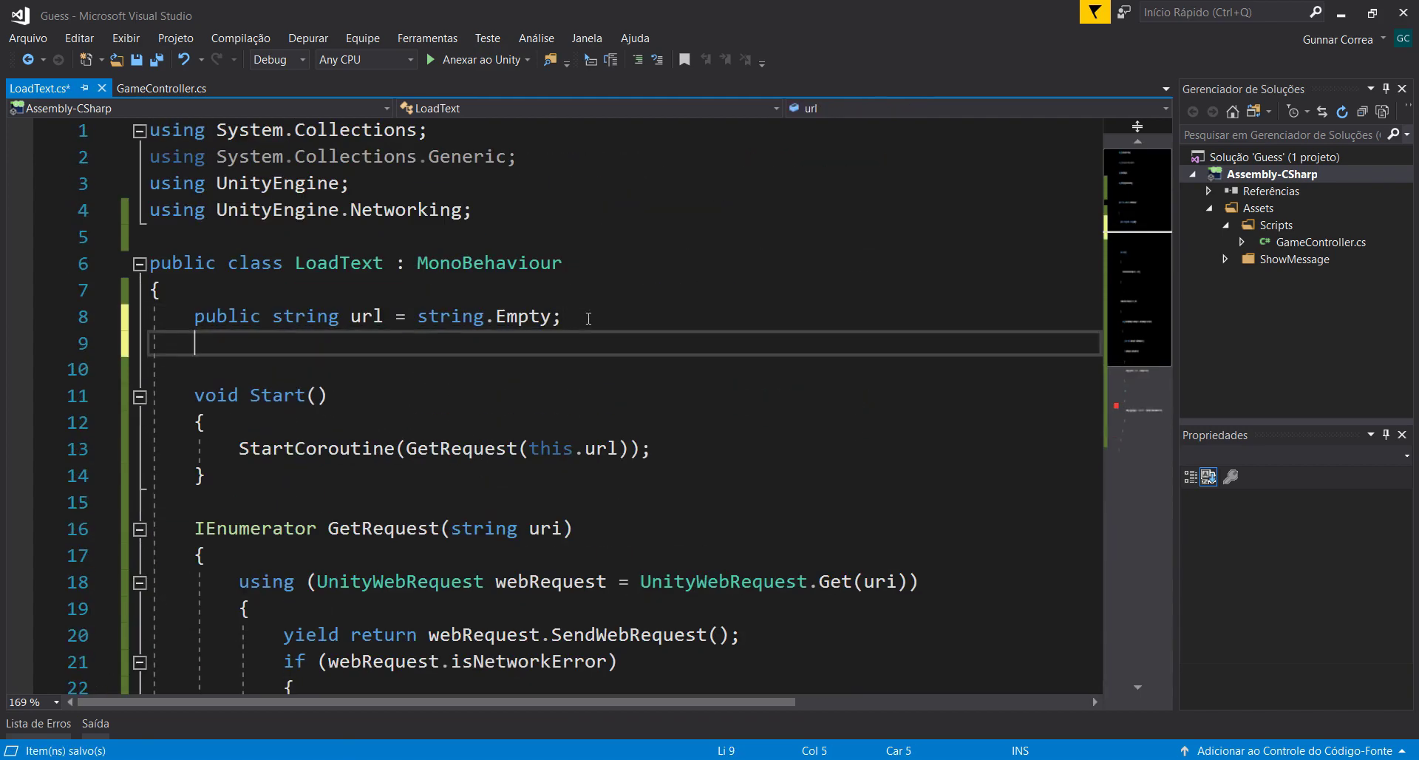
{"action": "type", "text": "public Text"}
{"action": "key", "text": "Escape"}
{"action": "type", "text": "txtMessage;"}
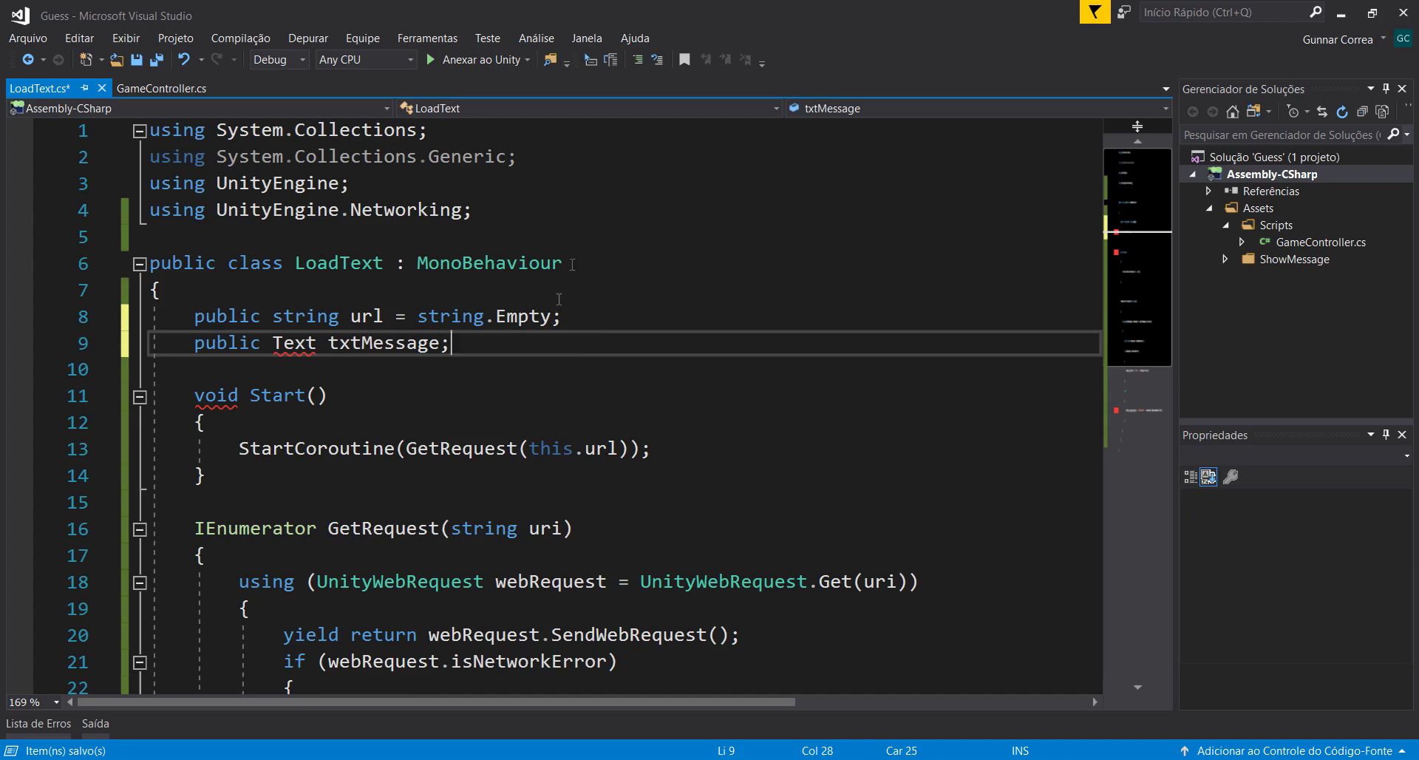
Step: Add a using UnityEngine.UI; import and save the script
{"action": "left_click", "coordinate": [418, 196]}
{"action": "key", "text": "ctrl+c"}
{"action": "key", "text": "ctrl+v"}
{"action": "key", "text": "BackSpace"}
{"action": "type", "text": ".UI"}
{"action": "key", "text": "Escape"}
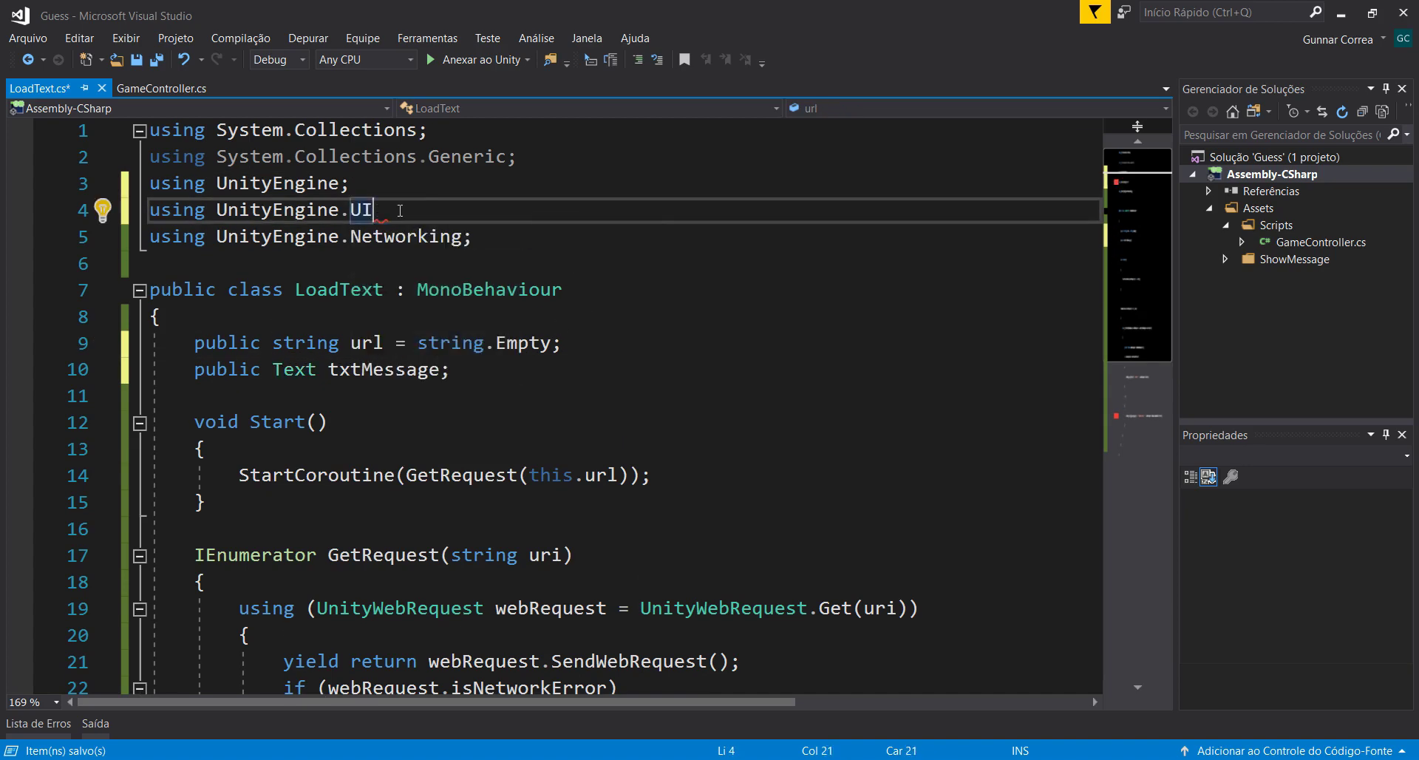
{"action": "type", "text": ";"}
{"action": "key", "text": "ctrl+s"}
Step: Select the Debug.Log prefix in the success branch
{"action": "scroll", "coordinate": [397, 420], "scroll_direction": "down", "scroll_amount": 2}
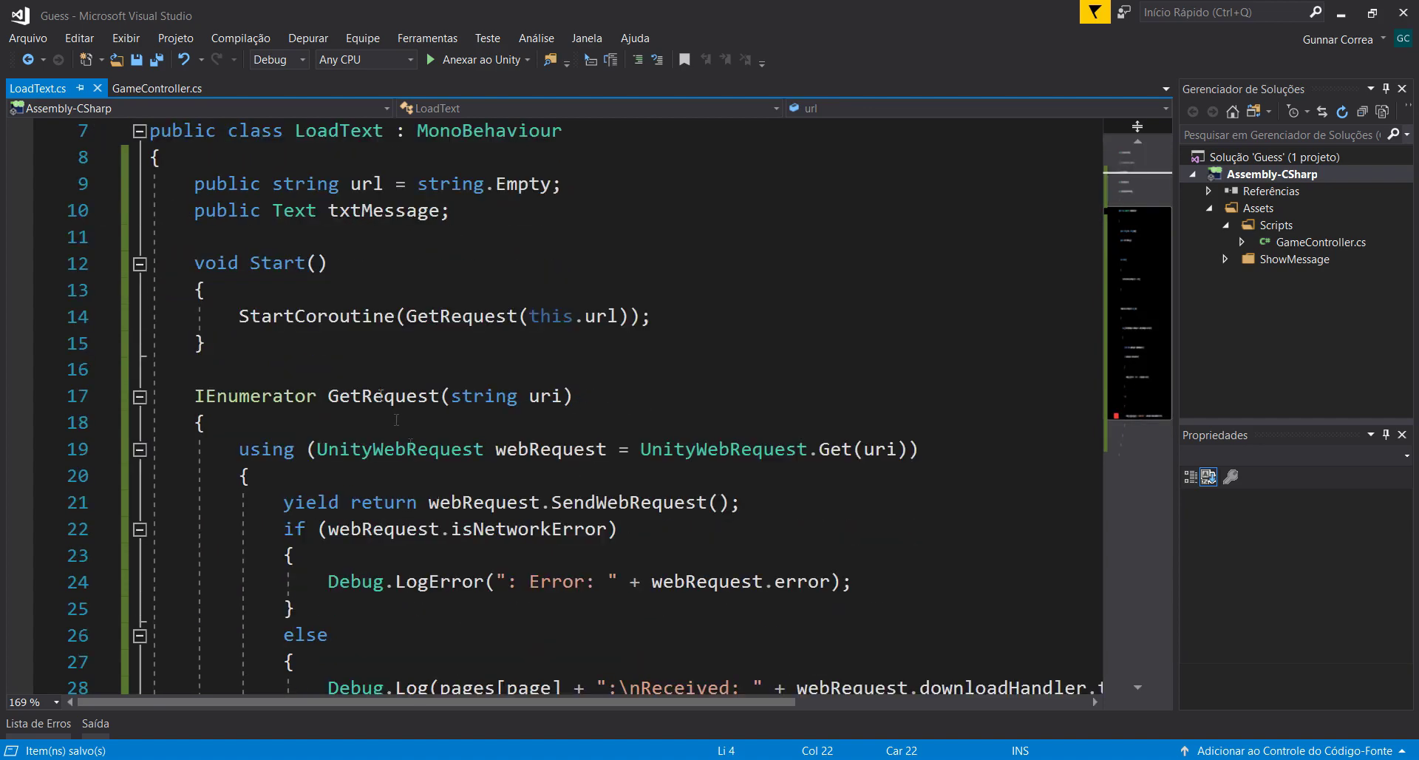
{"action": "left_click", "coordinate": [317, 212]}
{"action": "scroll", "coordinate": [592, 326], "scroll_direction": "down", "scroll_amount": 3}
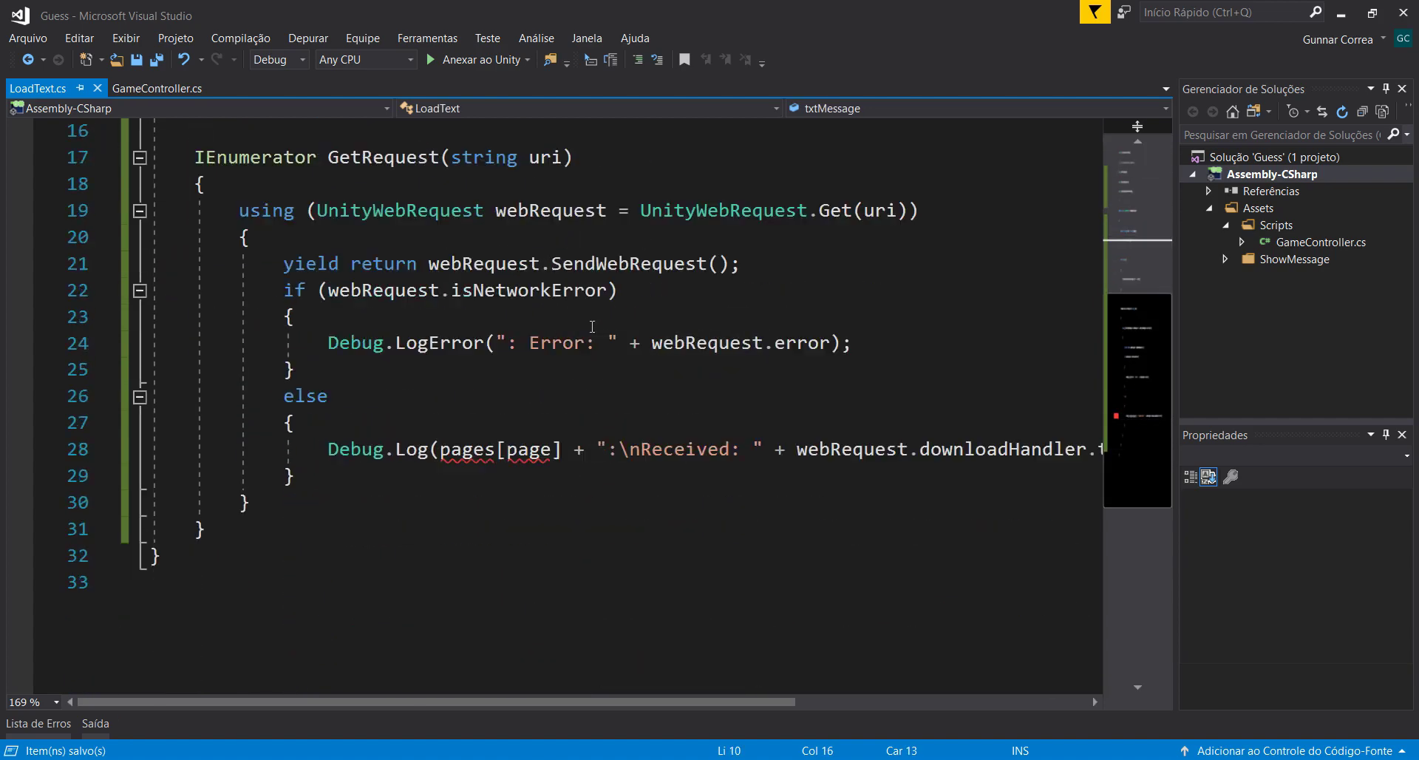
{"action": "left_click_drag", "start_coordinate": [440, 451], "coordinate": [805, 452]}
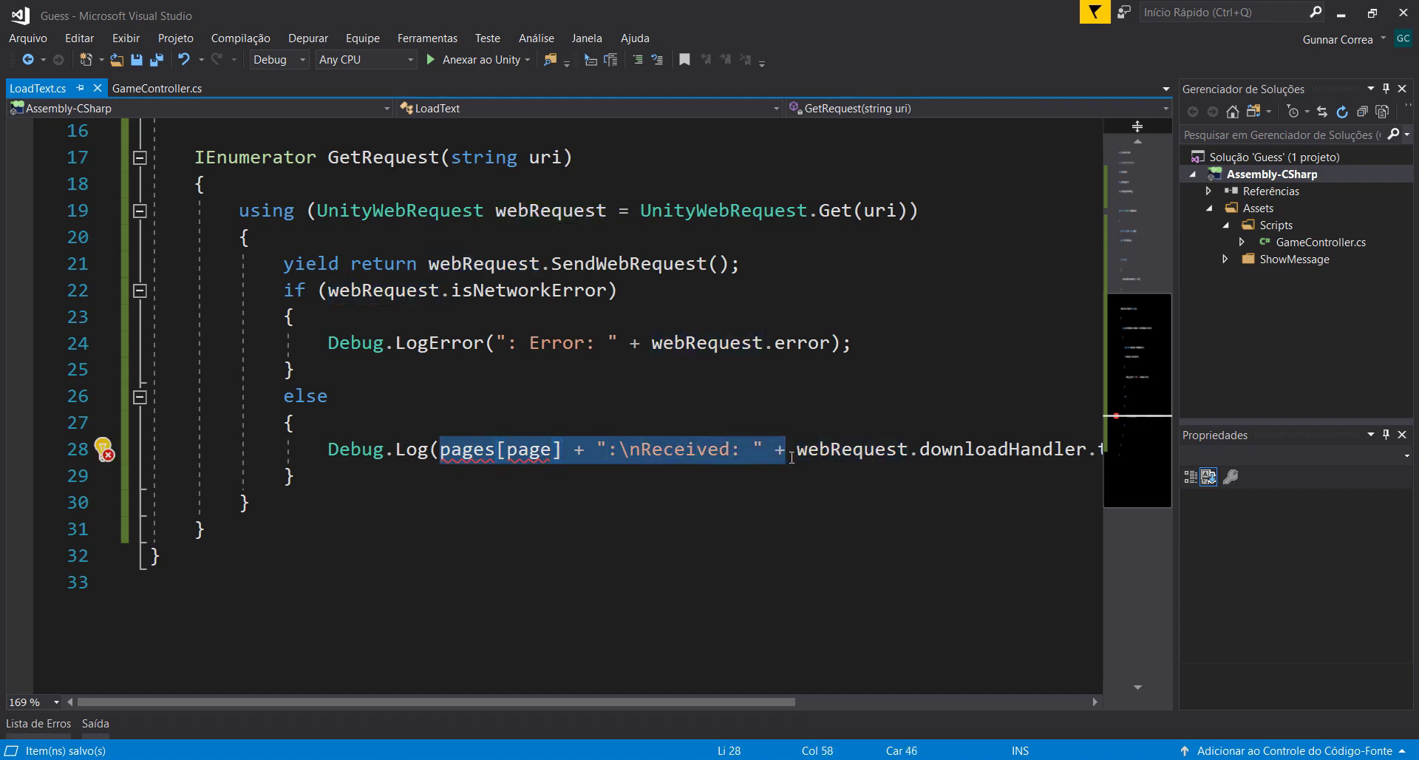
Step: Replace the success-branch log call with a this.txtMessage.text = assignment
{"action": "key", "text": "BackSpace"}
{"action": "key", "text": "BackSpace"}
{"action": "key", "text": "BackSpace"}
{"action": "key", "text": "BackSpace"}
{"action": "key", "text": "BackSpace"}
{"action": "key", "text": "BackSpace"}
{"action": "key", "text": "BackSpace"}
{"action": "key", "text": "BackSpace"}
{"action": "key", "text": "BackSpace"}
{"action": "key", "text": "BackSpace"}
{"action": "type", "text": "this. webRequest.downloadHandler.text"}
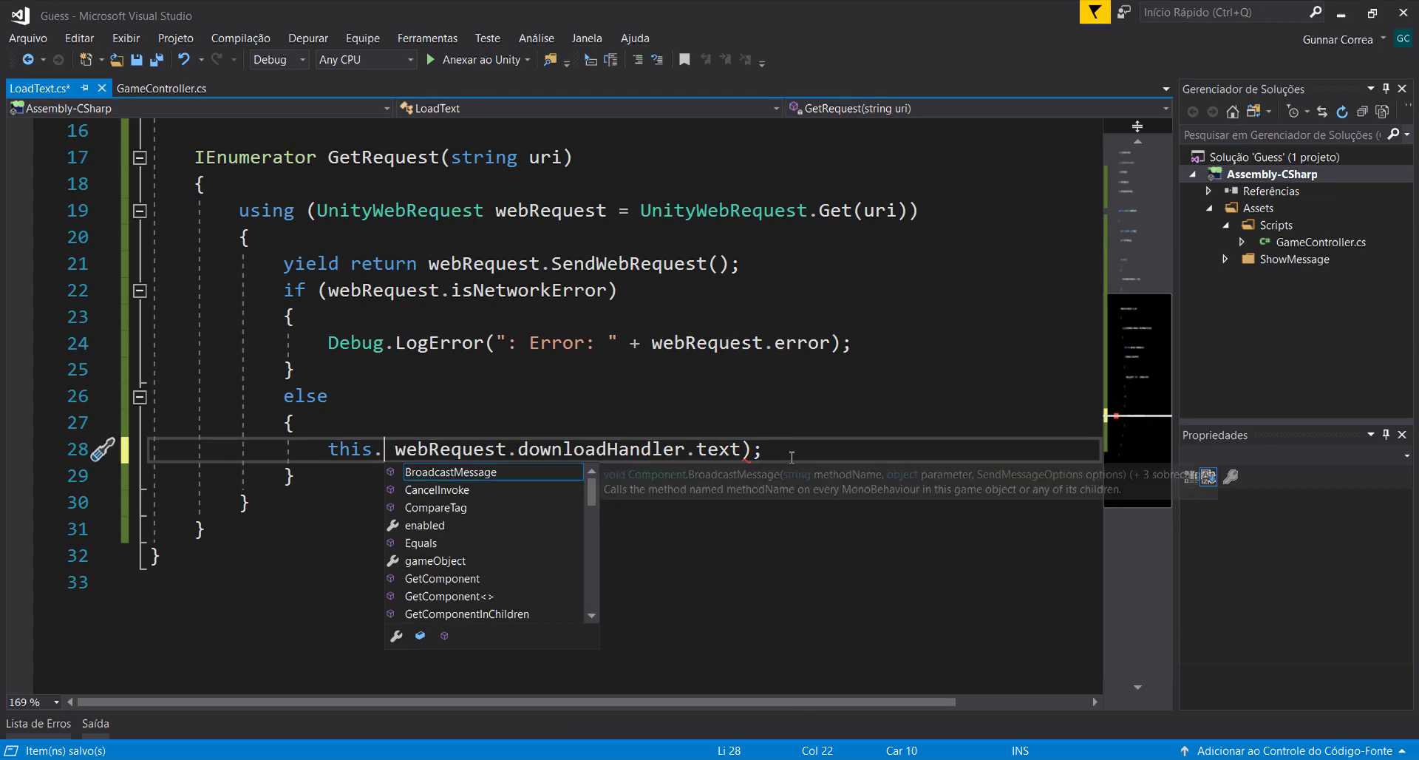
{"action": "type", "text": "txt"}
{"action": "key", "text": "Tab"}
{"action": "type", "text": ".tex"}
{"action": "key", "text": "Tab"}
{"action": "type", "text": "="}
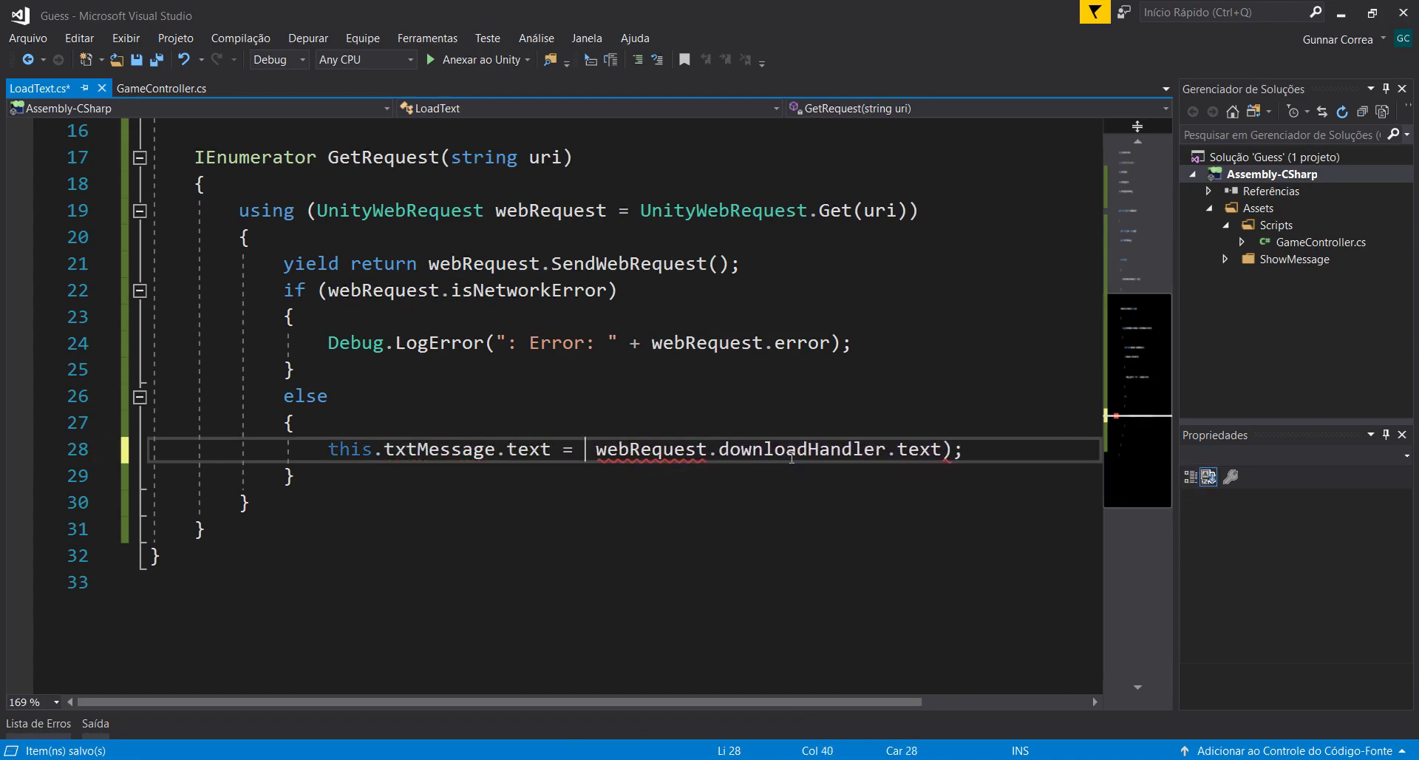
{"action": "key", "text": "ctrl+s"}
Step: Fix the line ending so it reads webRequest.downloadHandler.text;
{"action": "left_click_drag", "start_coordinate": [963, 448], "coordinate": [731, 449]}
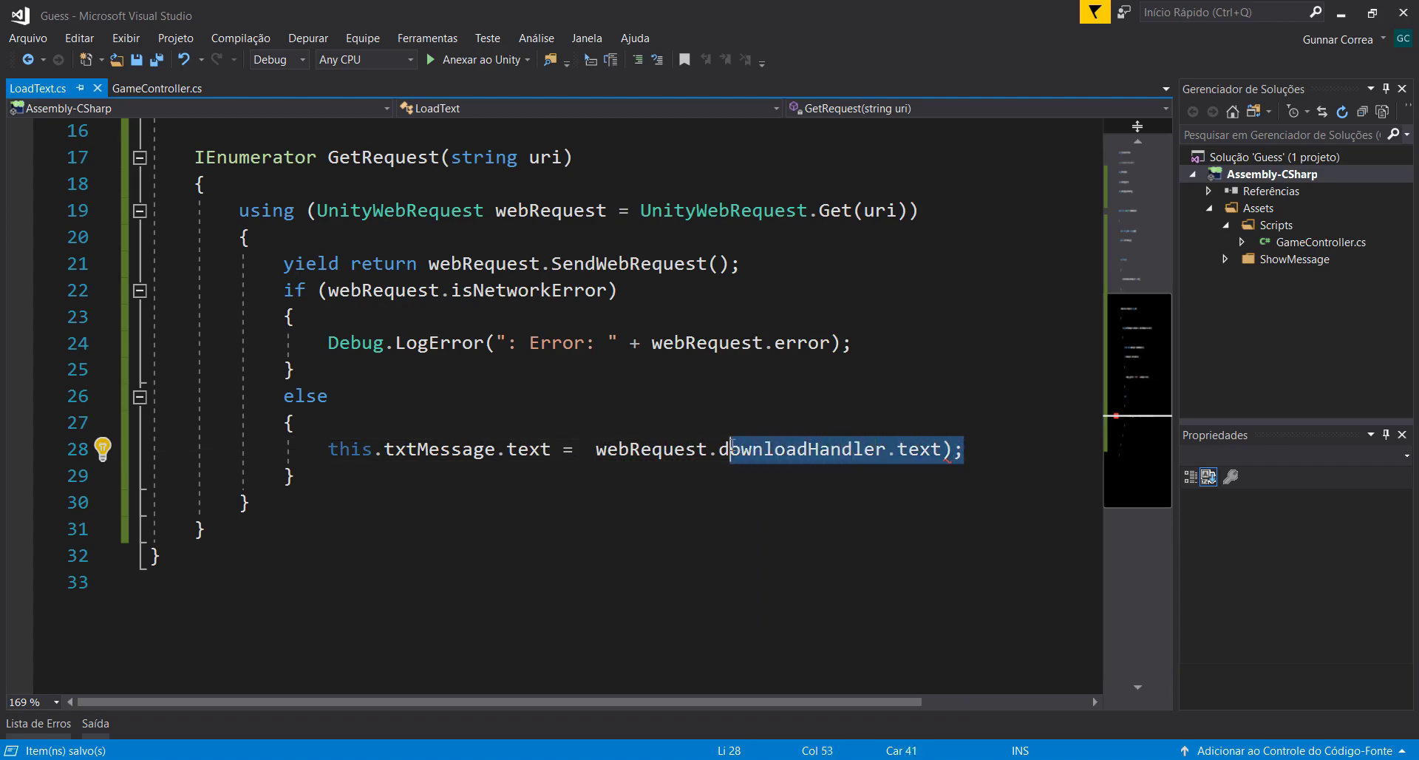
{"action": "key", "text": "BackSpace"}
{"action": "key", "text": "BackSpace"}
{"action": "type", "text": "r"}
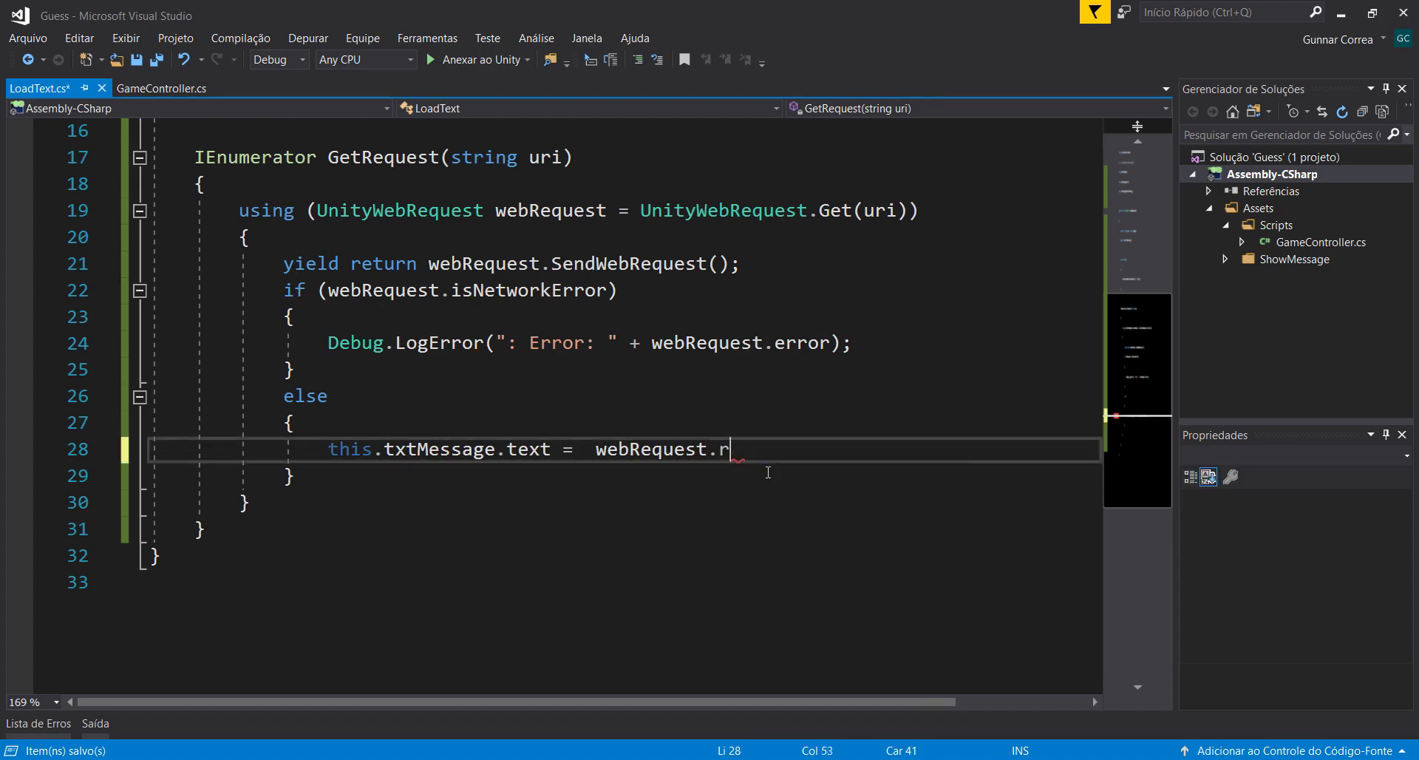
{"action": "type", "text": "e"}
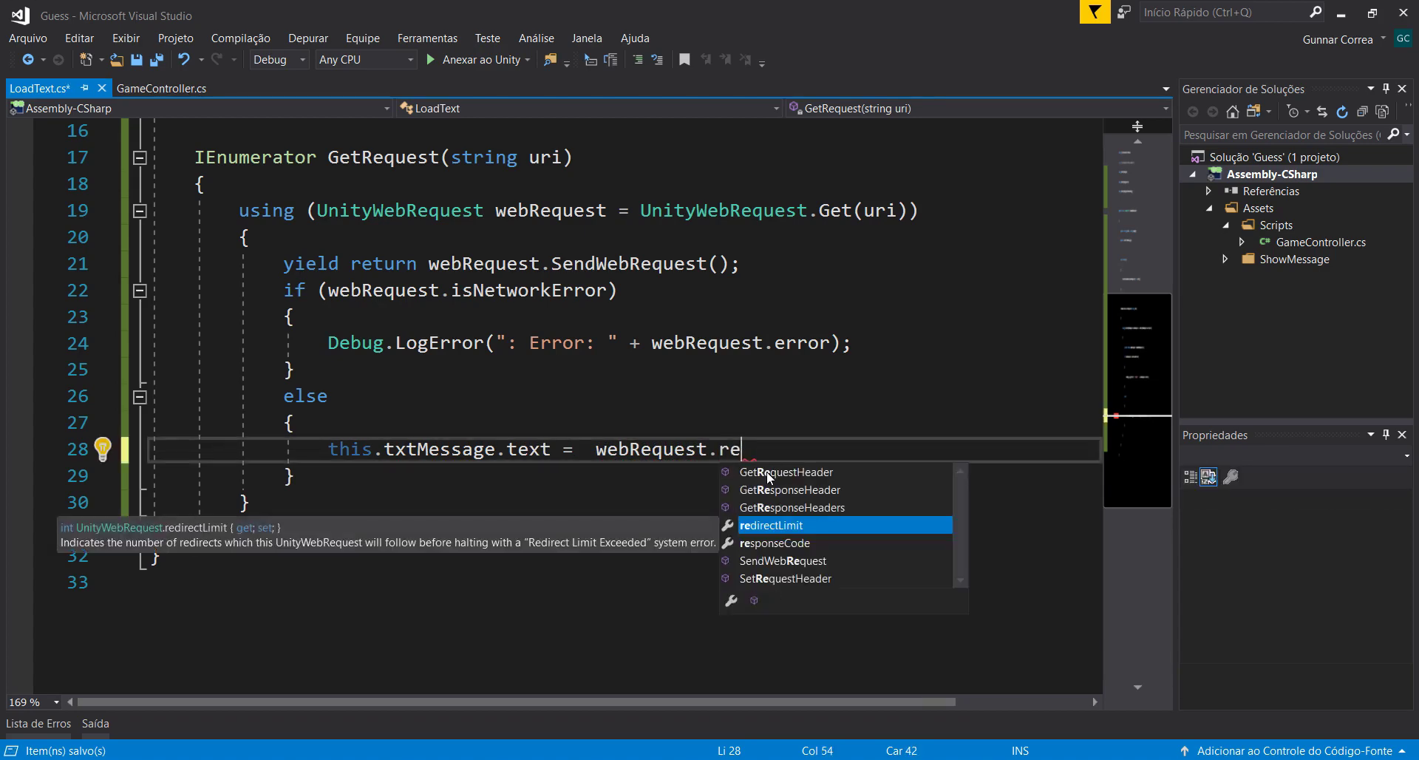
{"action": "key", "text": "Escape"}
{"action": "key", "text": "ctrl+z"}
{"action": "key", "text": "ctrl+z"}
{"action": "key", "text": "ctrl+z"}
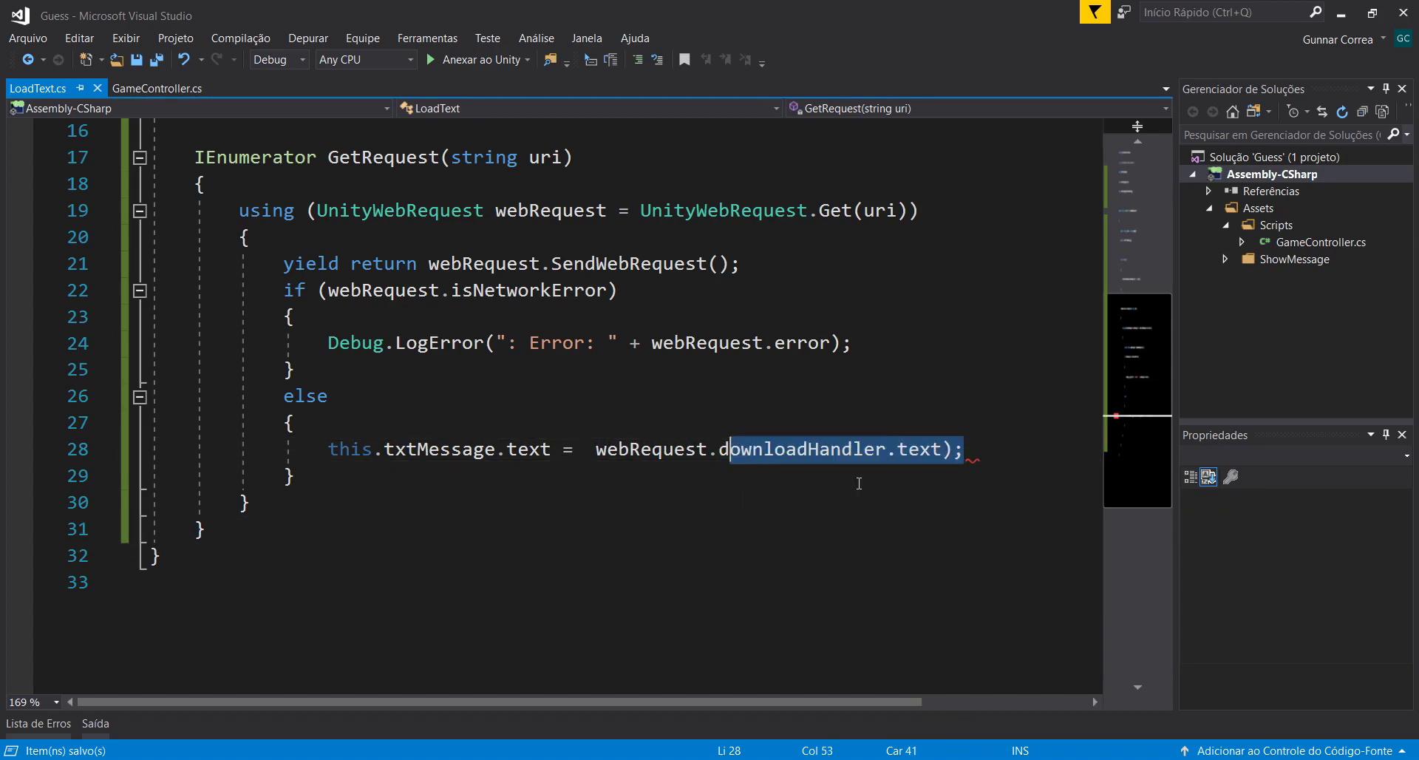
{"action": "left_click", "coordinate": [983, 466]}
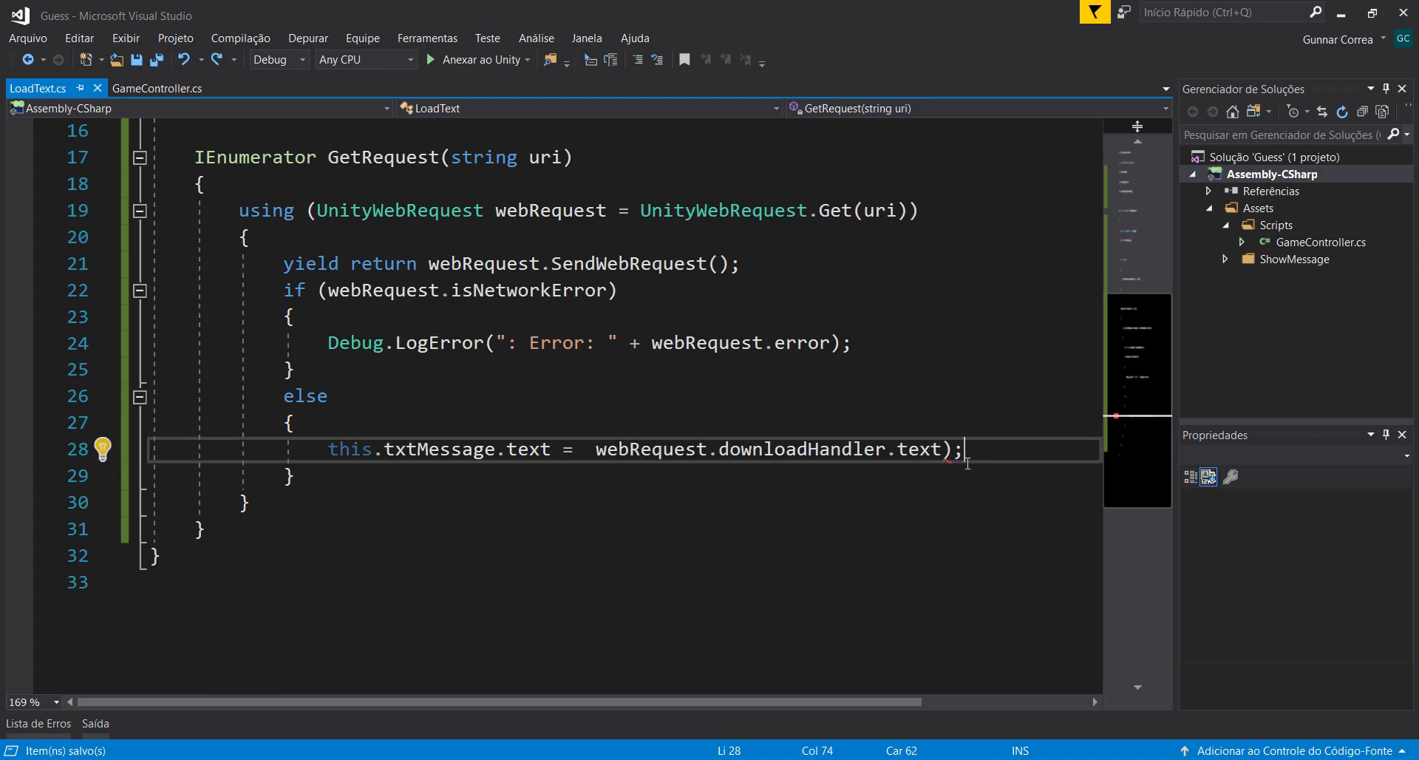
{"action": "key", "text": "BackSpace"}
{"action": "key", "text": "BackSpace"}
{"action": "type", "text": ";"}
Step: Begin a private void ChangeText method below GetRequest
{"action": "key", "text": "Down"}
{"action": "key", "text": "Down"}
{"action": "key", "text": "Down"}
{"action": "key", "text": "Return"}
{"action": "key", "text": "Return"}
{"action": "type", "text": "private void ChangeTex"}
{"action": "type", "text": ")"}
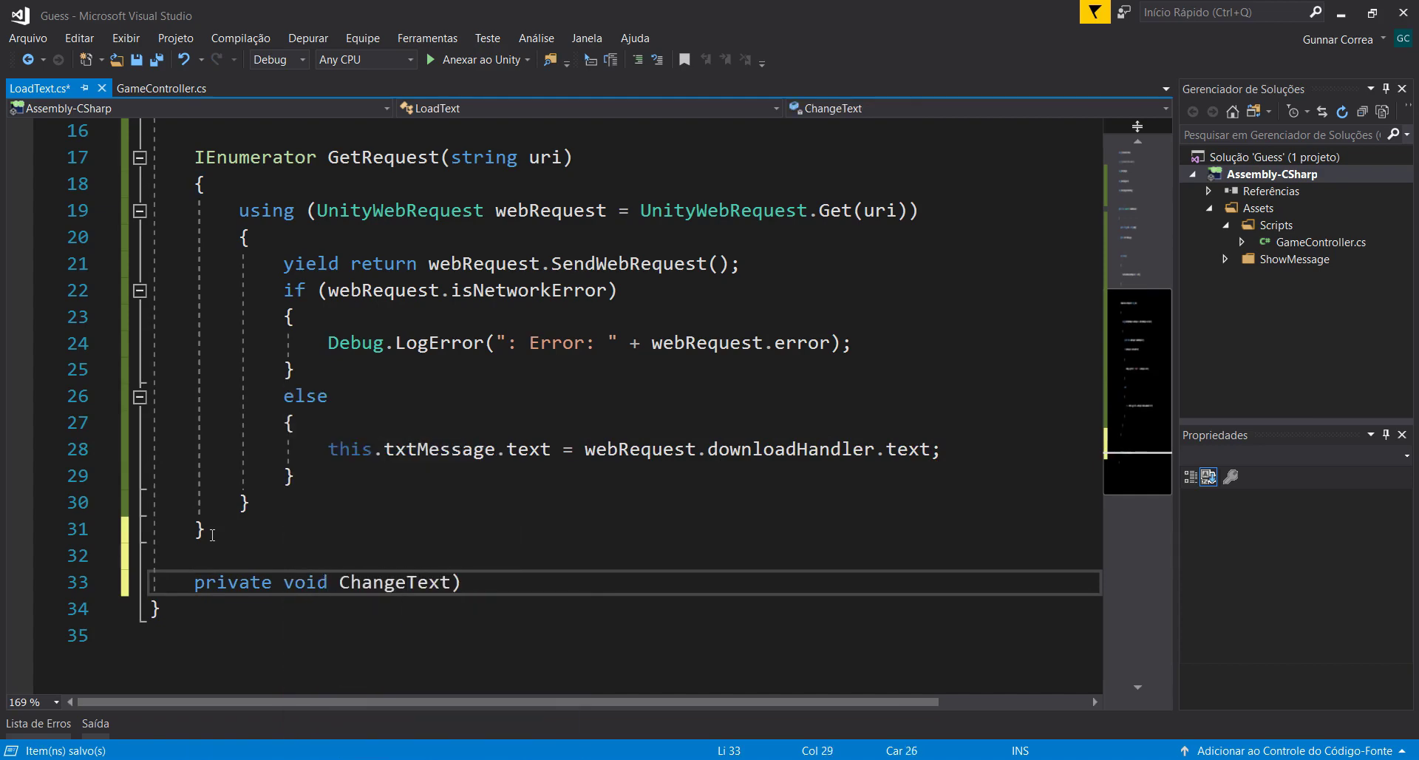
{"action": "type", "text": "() {"}
Step: Give ChangeText a string s parameter and open its body, then save
{"action": "key", "text": "Return"}
{"action": "key", "text": "Return"}
{"action": "key", "text": "Up"}
{"action": "key", "text": "Up"}
{"action": "key", "text": "End"}
{"action": "key", "text": "Left"}
{"action": "key", "text": "Left"}
{"action": "key", "text": "Left"}
{"action": "type", "text": "string s"}
{"action": "key", "text": "ctrl+s"}
Step: Move this.txtMessage.text from the success branch into ChangeText's body
{"action": "left_click_drag", "start_coordinate": [550, 449], "coordinate": [328, 449]}
{"action": "key", "text": "ctrl+x"}
{"action": "left_click", "coordinate": [255, 613]}
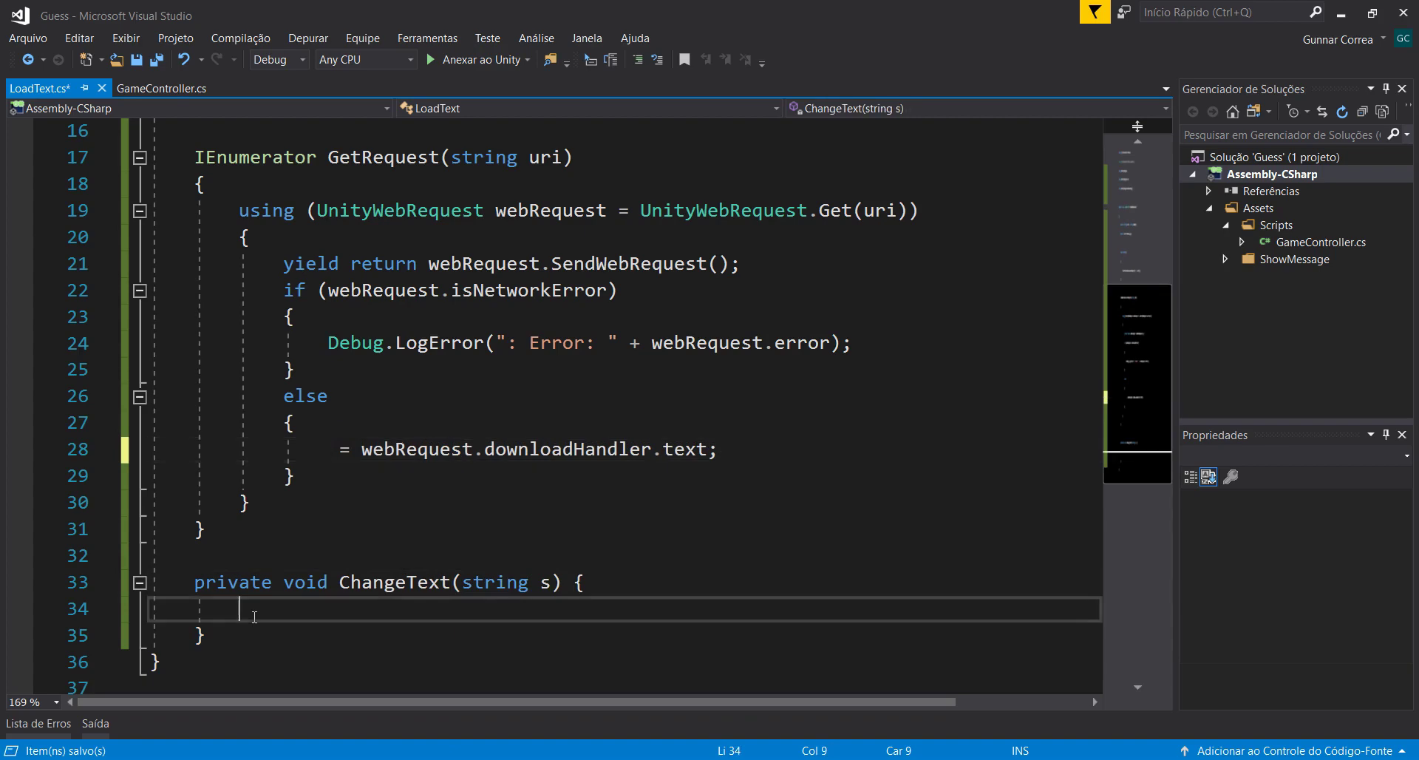
{"action": "key", "text": "Return"}
{"action": "key", "text": "Return"}
{"action": "key", "text": "ctrl+v"}
{"action": "key", "text": "ctrl+s"}
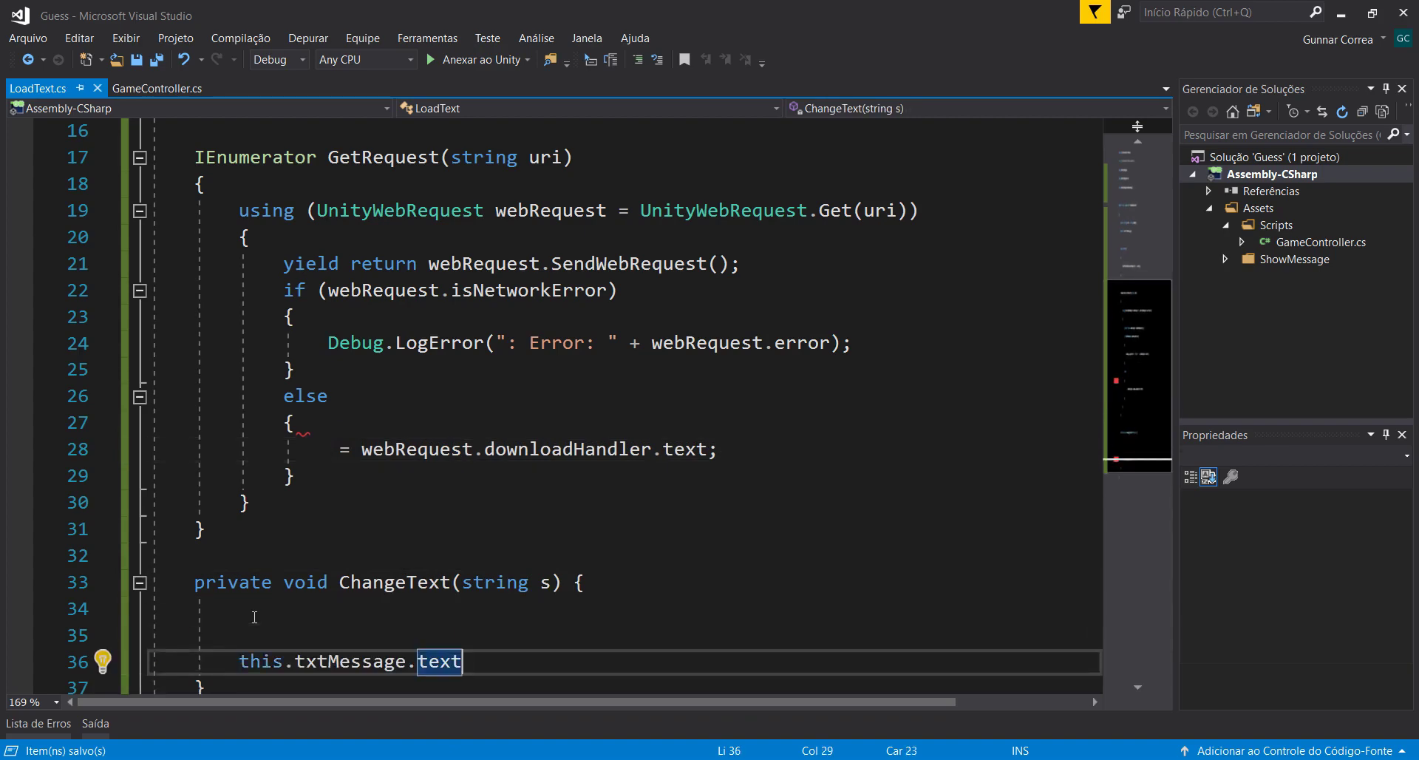
Step: Call this.ChangeText(webRequest.downloadHandler.text) in the success branch, format and save
{"action": "double_click", "coordinate": [382, 573]}
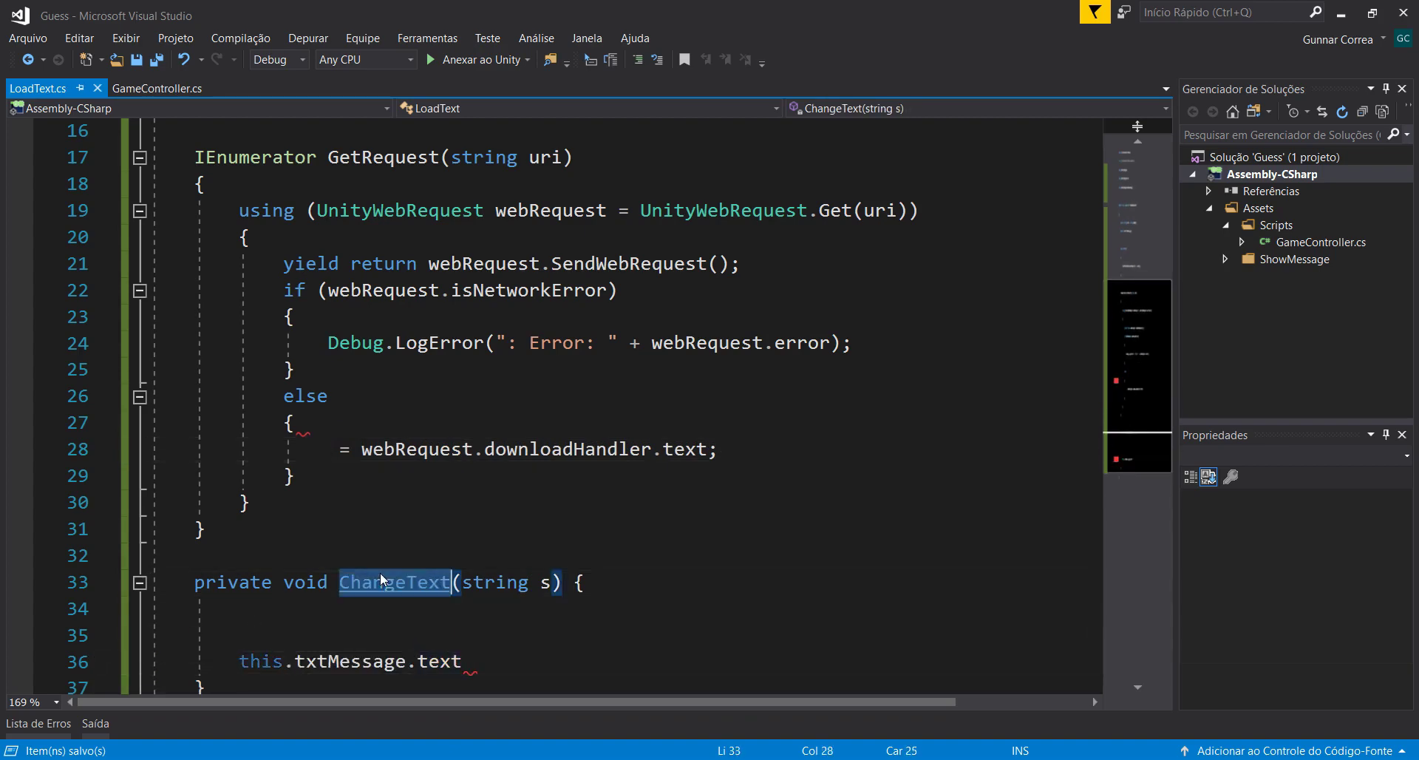
{"action": "double_click", "coordinate": [344, 449]}
{"action": "type", "text": "this."}
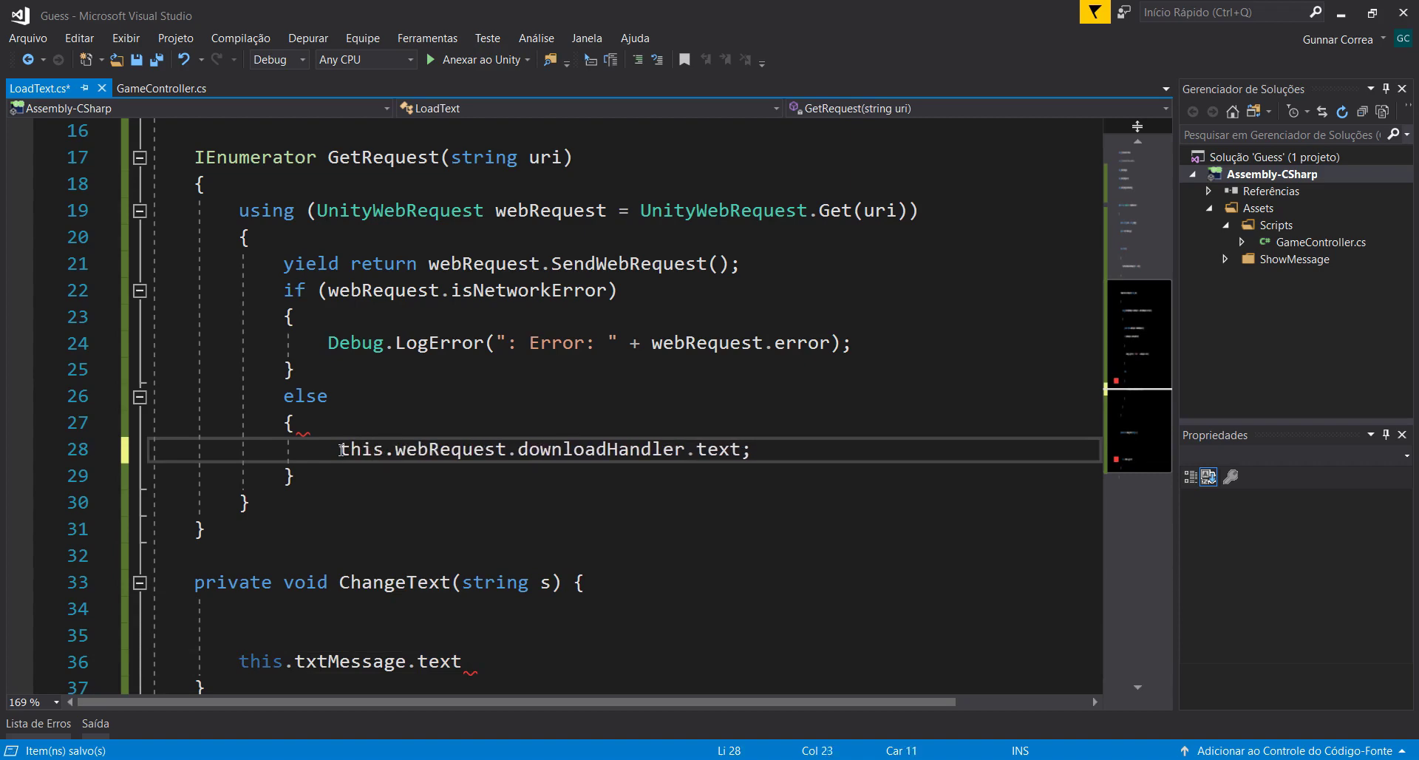
{"action": "type", "text": "ChangeText("}
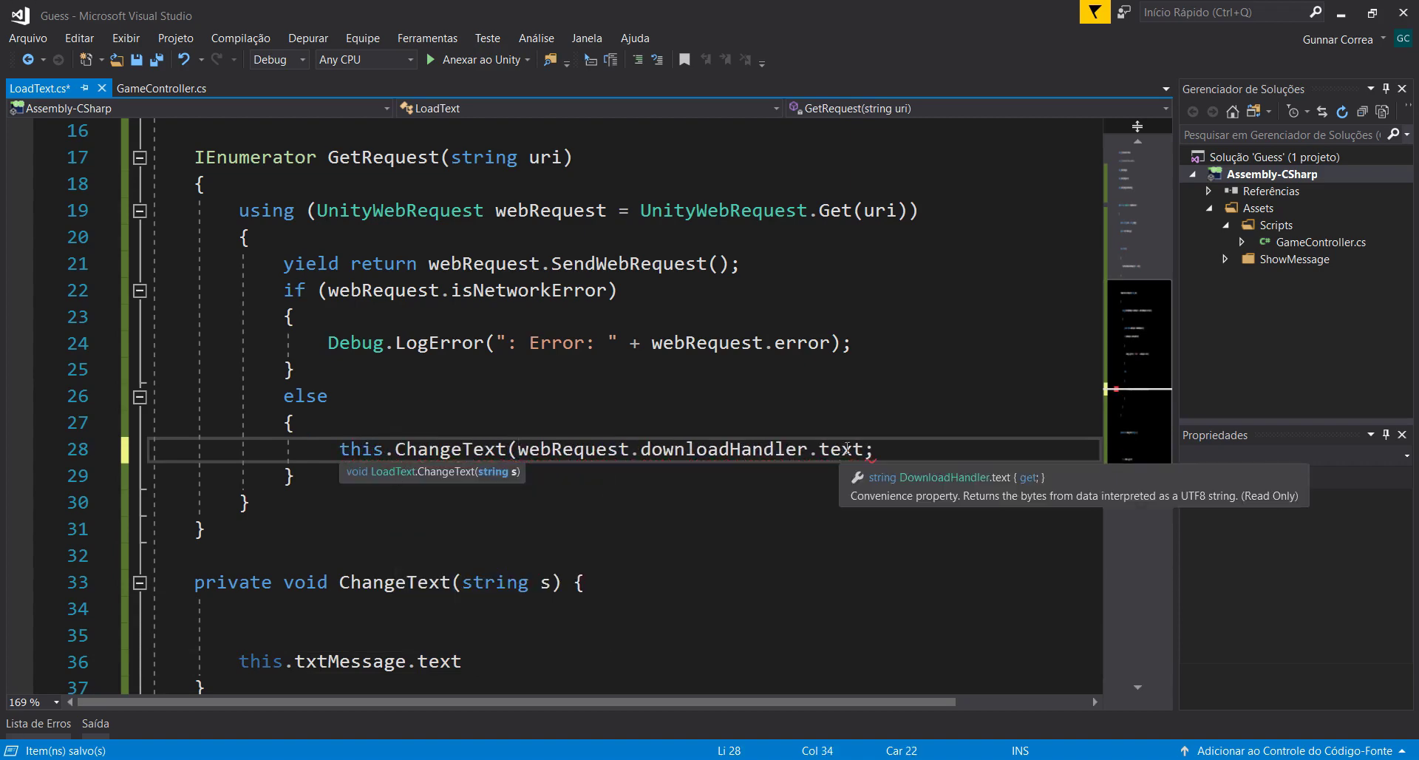
{"action": "double_click", "coordinate": [865, 448]}
{"action": "type", "text": ")"}
{"action": "key", "text": "ctrl+k"}
{"action": "key", "text": "ctrl+d"}
{"action": "key", "text": "ctrl+s"}
{"action": "scroll", "coordinate": [841, 459], "scroll_direction": "down", "scroll_amount": 1}
{"action": "scroll", "coordinate": [841, 459], "scroll_direction": "down", "scroll_amount": 1}
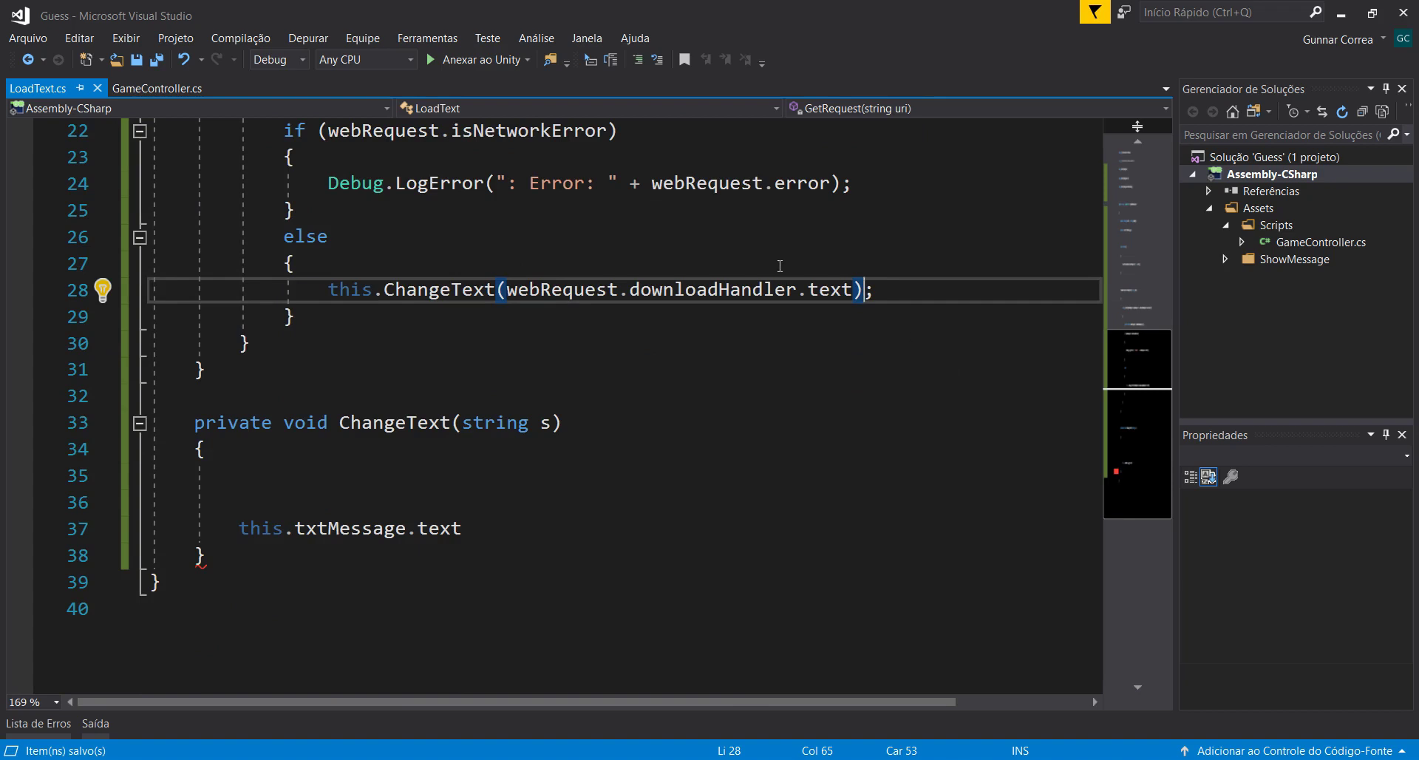
{"action": "mouse_move", "coordinate": [788, 283]}
{"action": "left_click", "coordinate": [539, 507]}
Step: Assign s to this.txtMessage.text inside ChangeText and save
{"action": "left_click", "coordinate": [519, 522]}
{"action": "type", "text": "s;"}
{"action": "key", "text": "ctrl+s"}
{"action": "key", "text": "Up"}
Step: Change the assignment to s.Replace("||", "\n") and save
{"action": "left_click", "coordinate": [521, 521]}
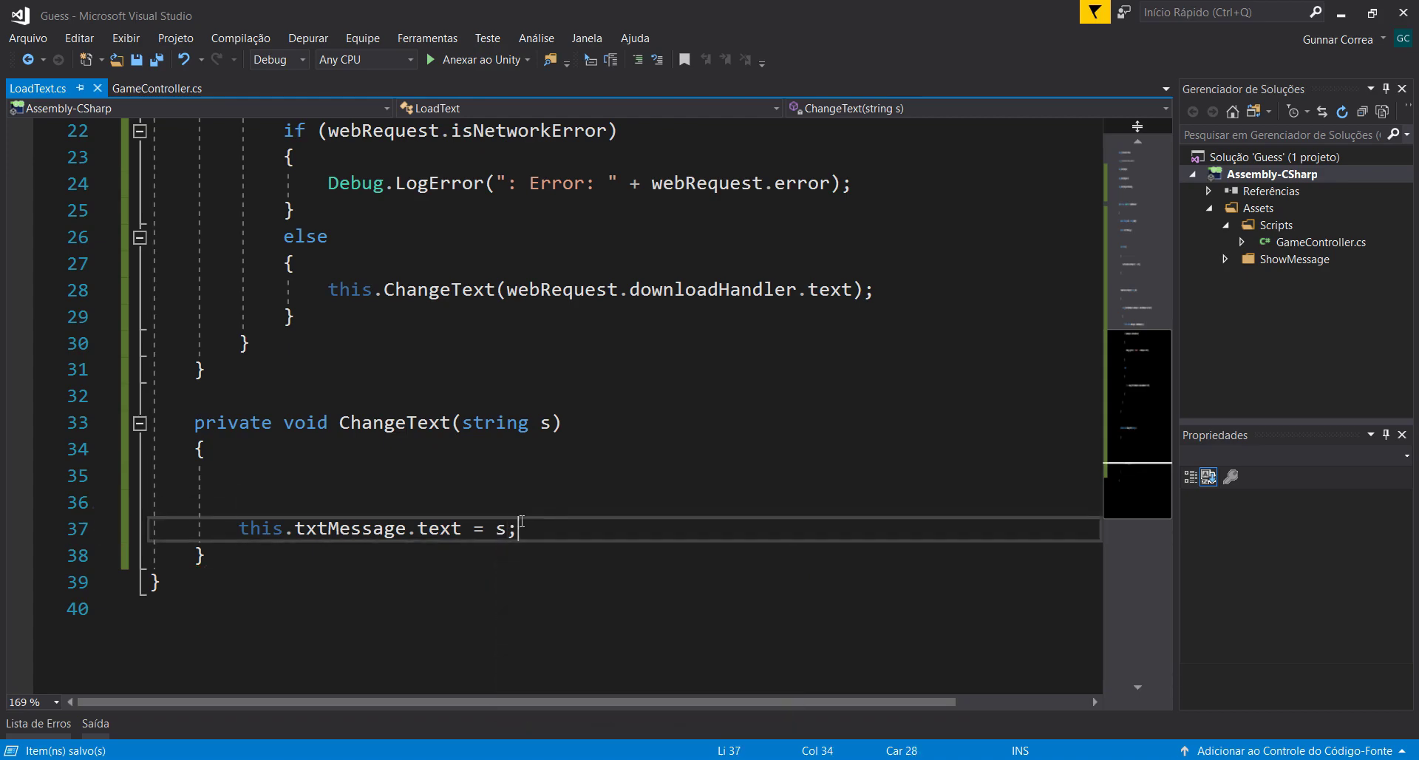
{"action": "type", "text": ".rep"}
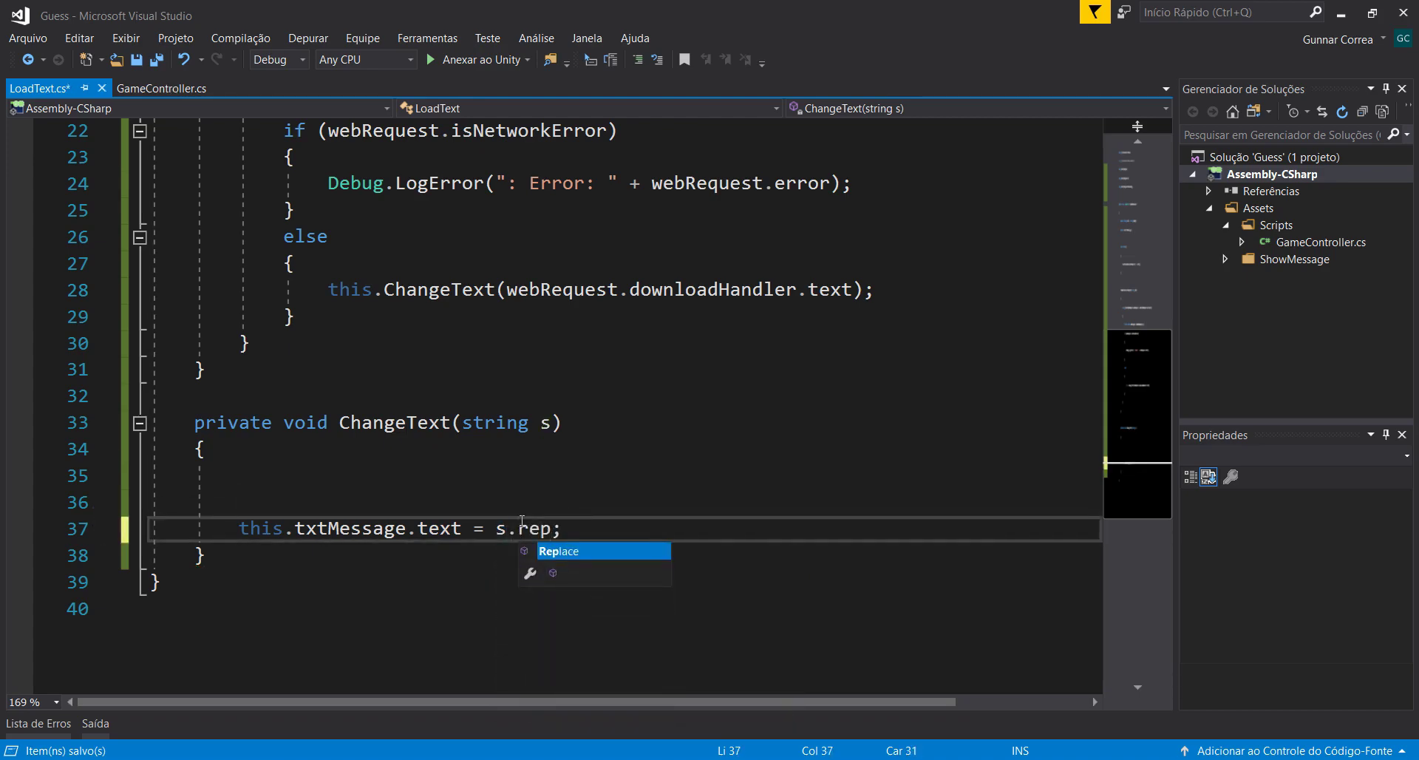
{"action": "key", "text": "Tab"}
{"action": "type", "text": "('"}
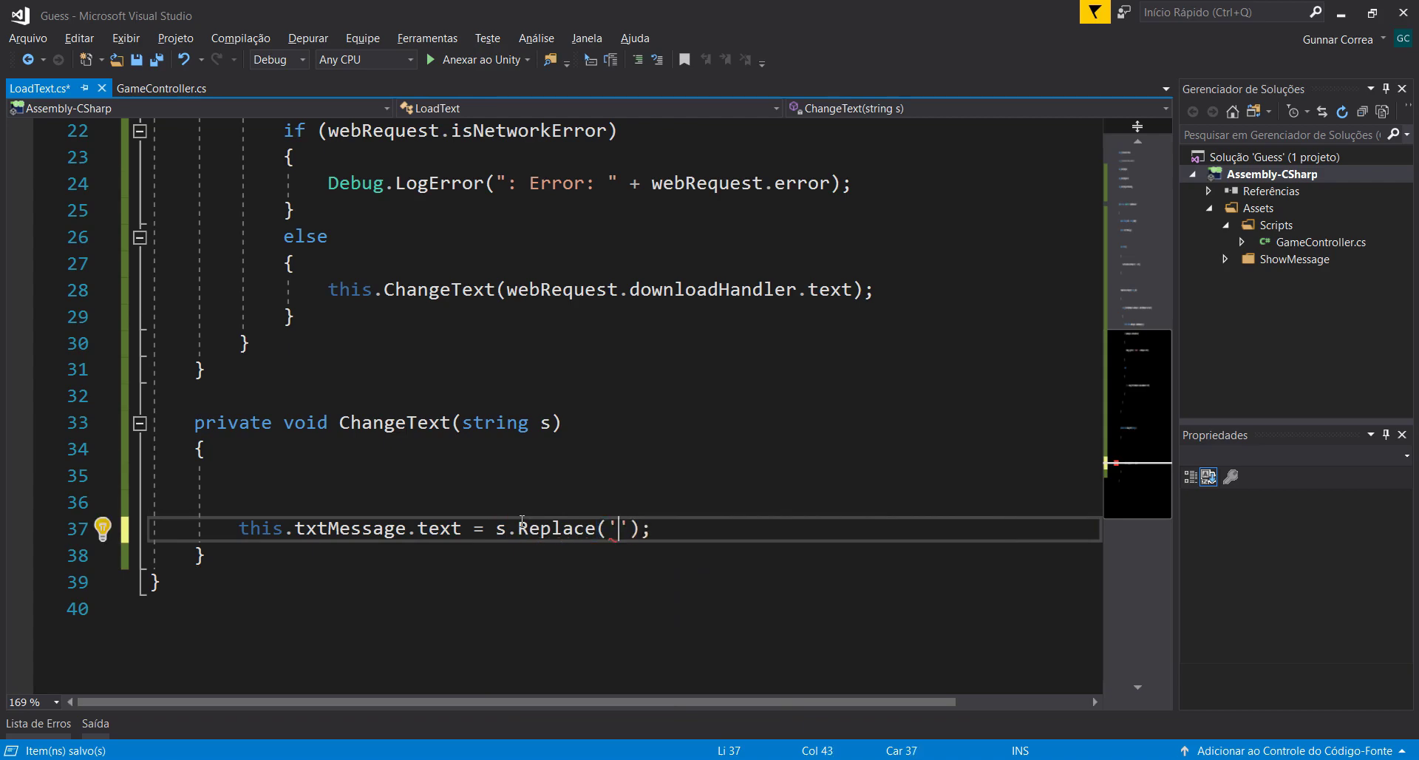
{"action": "key", "text": "BackSpace"}
{"action": "key", "text": "BackSpace"}
{"action": "type", "text": "\"\", "}
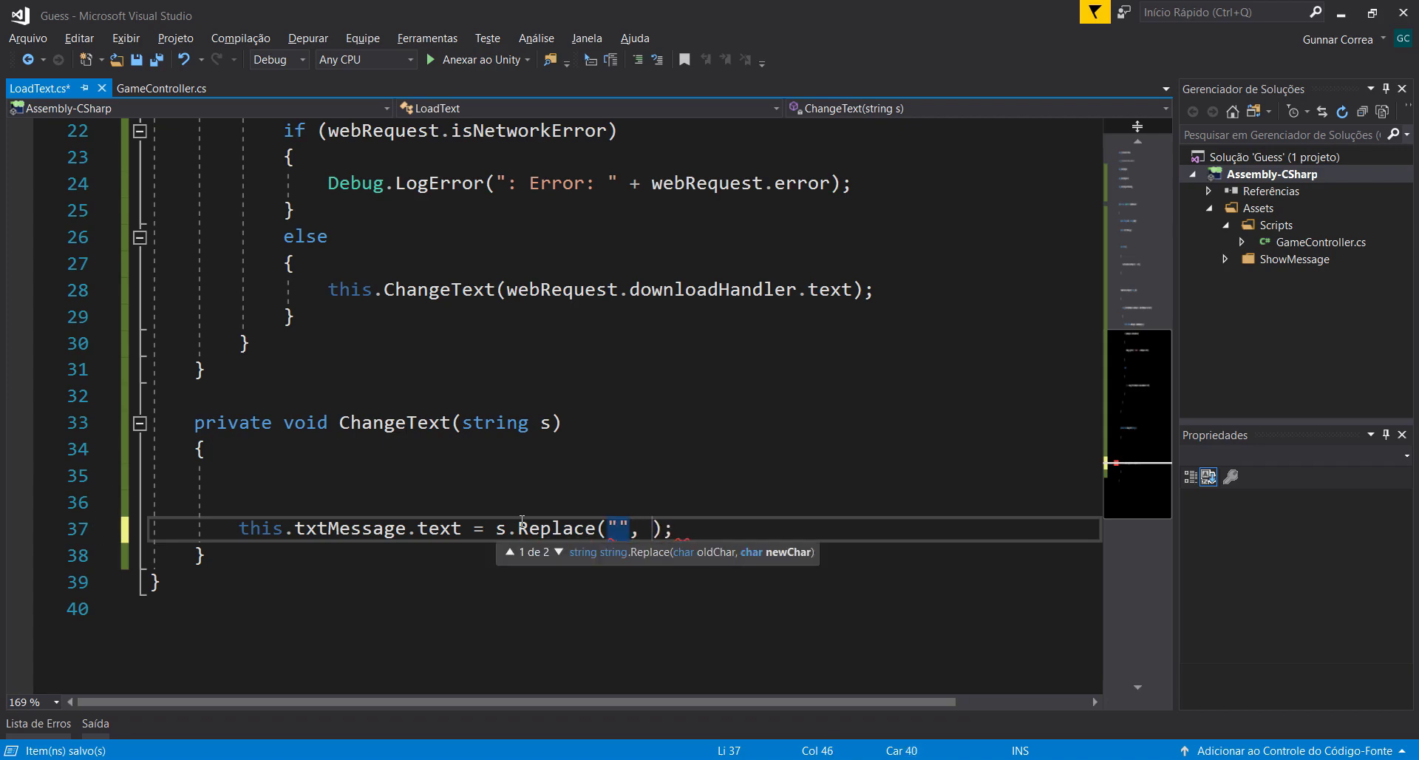
{"action": "type", "text": "\""}
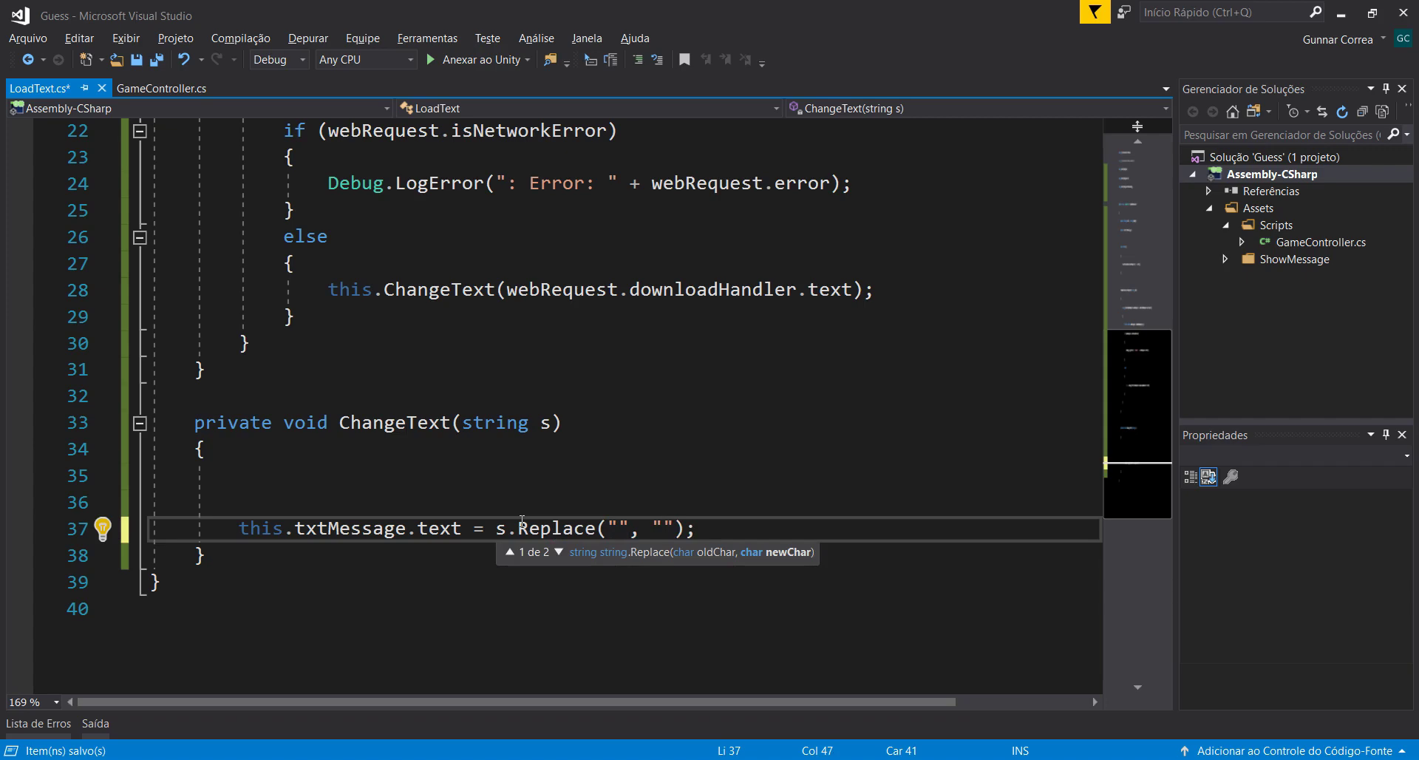
{"action": "type", "text": "\\n"}
{"action": "key", "text": "Left"}
{"action": "key", "text": "Left"}
{"action": "key", "text": "Left"}
{"action": "key", "text": "Left"}
{"action": "key", "text": "Left"}
{"action": "key", "text": "Left"}
{"action": "key", "text": "ctrl+s"}
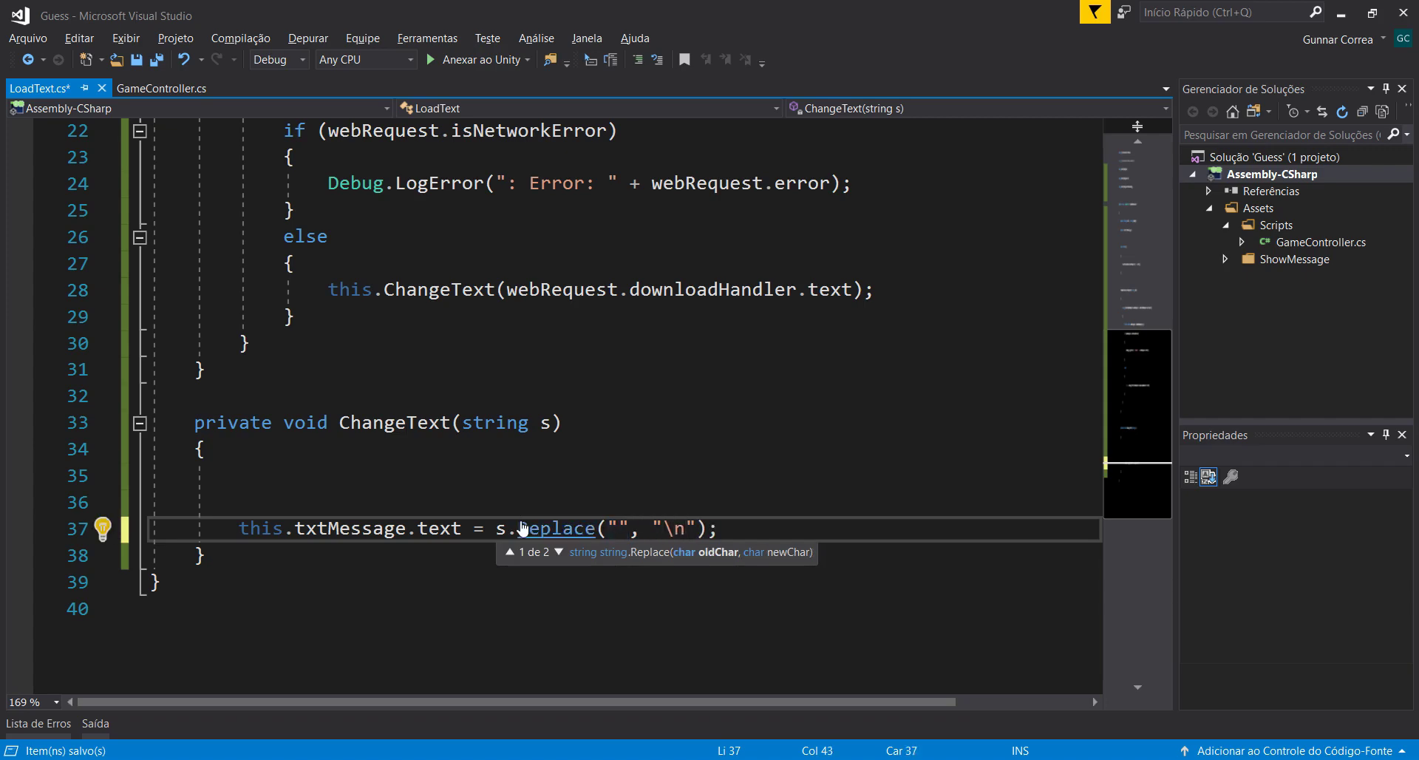
{"action": "type", "text": "|"}
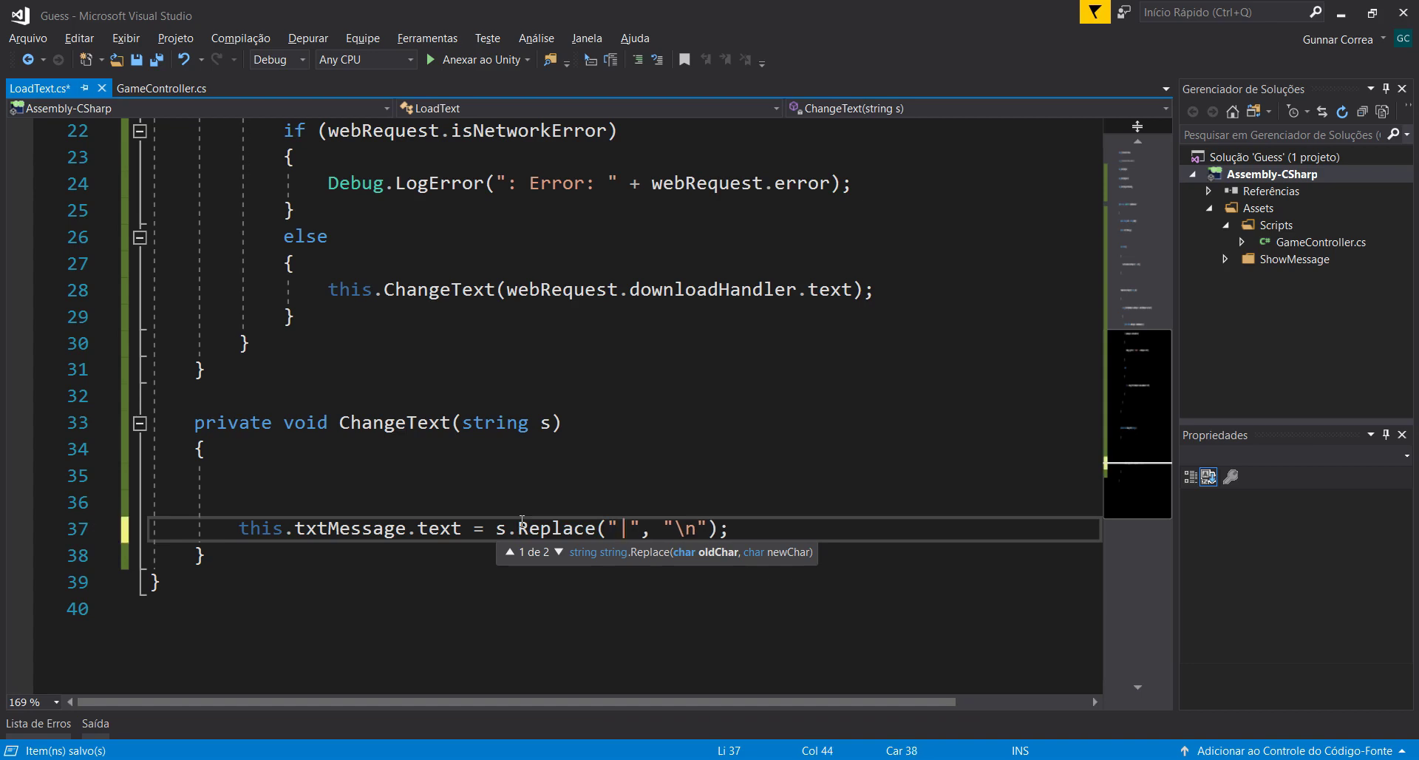
{"action": "type", "text": "|"}
{"action": "key", "text": "ctrl+s"}
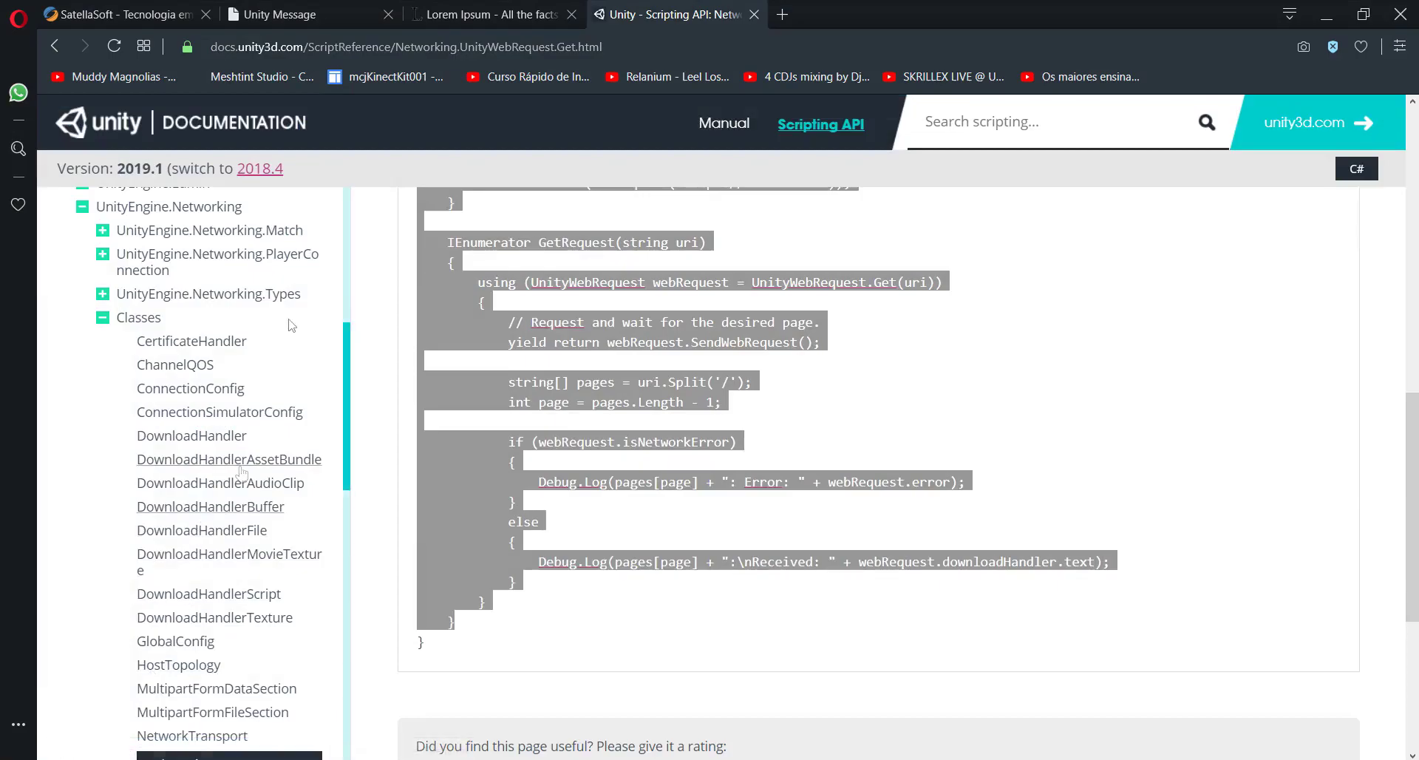
Step: In Opera, view the Unity Message text and check its || separator on the edit page
{"action": "left_click", "coordinate": [351, 9]}
{"action": "left_click", "coordinate": [540, 560]}
{"action": "left_click_drag", "start_coordinate": [484, 152], "coordinate": [569, 239]}
{"action": "left_click", "coordinate": [484, 346]}
{"action": "double_click", "coordinate": [555, 182]}
Step: Check the first Replace argument on line 37, then return to the Unity editor
{"action": "key", "text": "alt+Tab"}
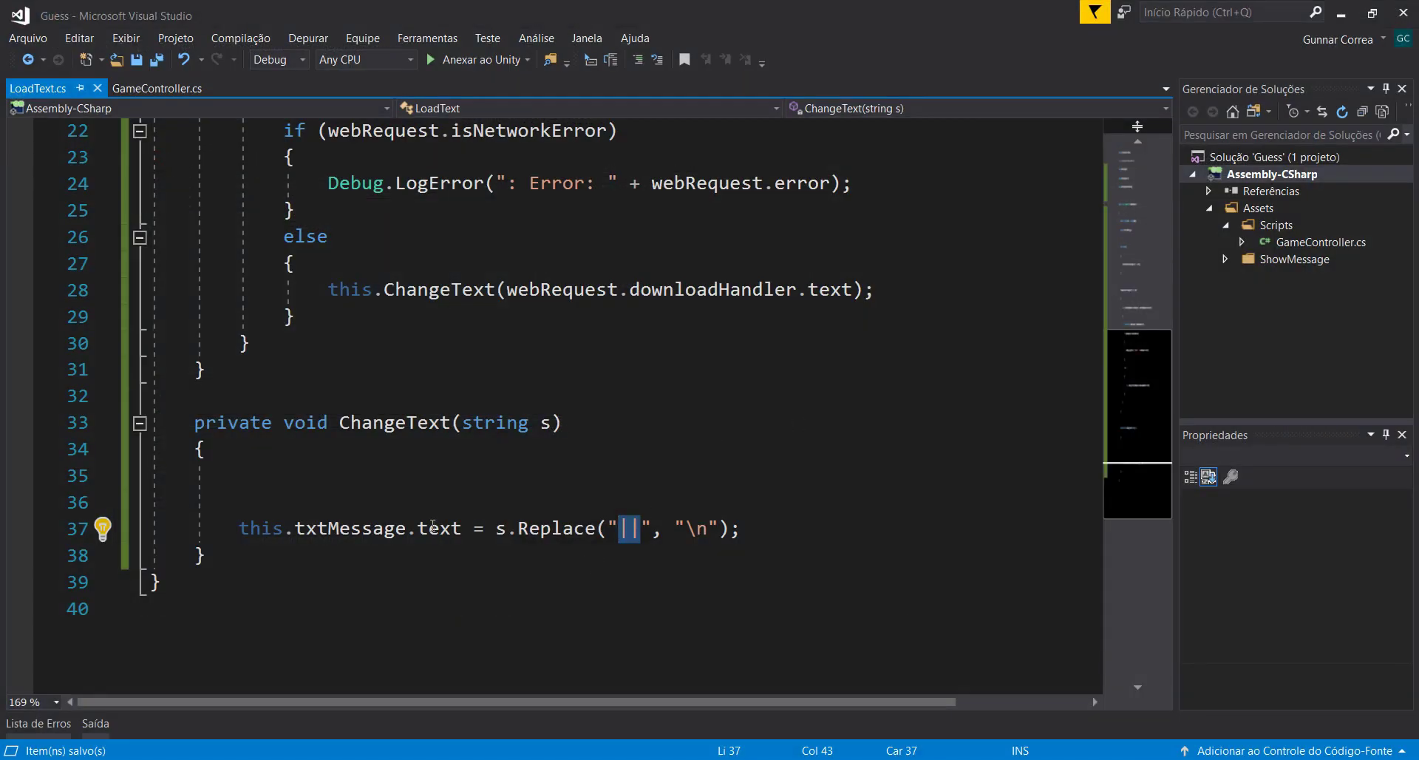
{"action": "left_click", "coordinate": [613, 528]}
{"action": "left_click", "coordinate": [663, 527]}
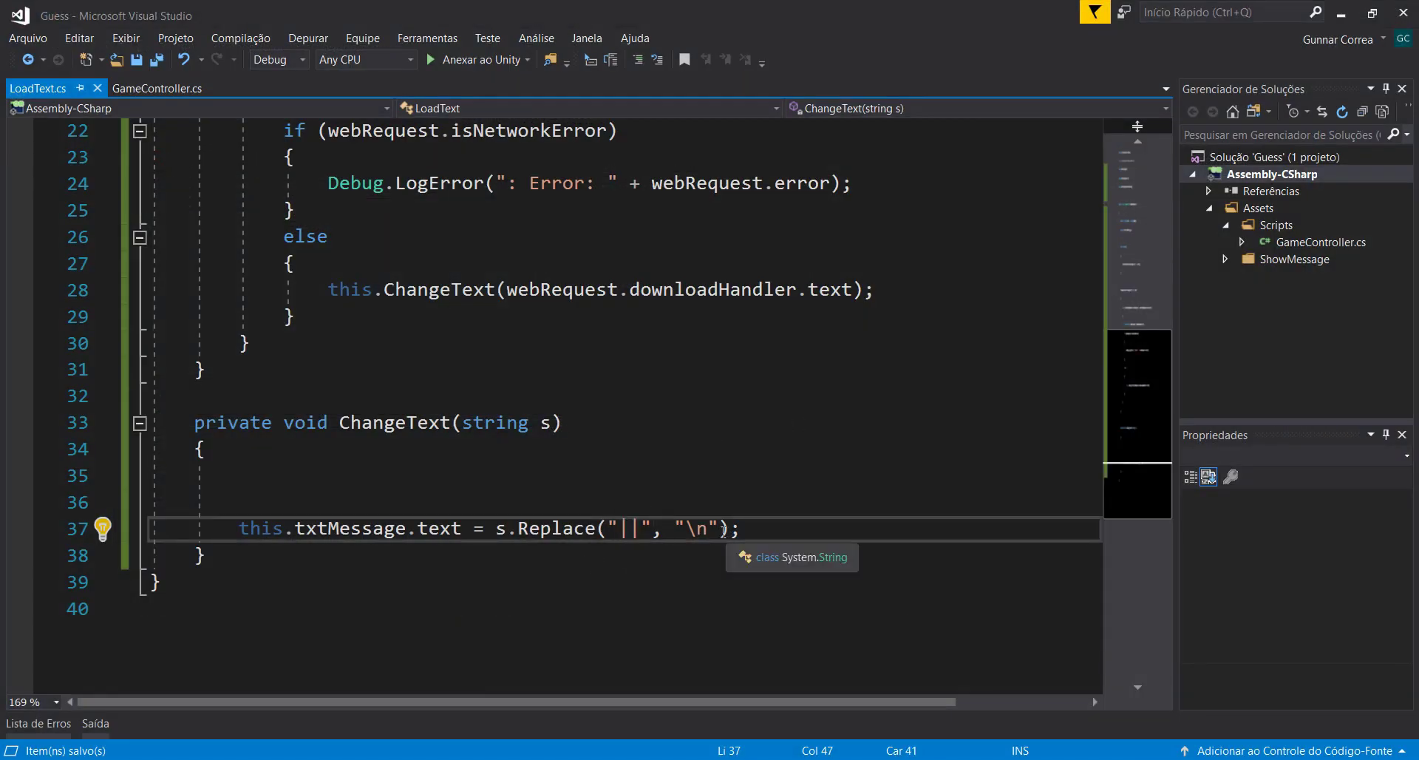
{"action": "key", "text": "alt+Tab"}
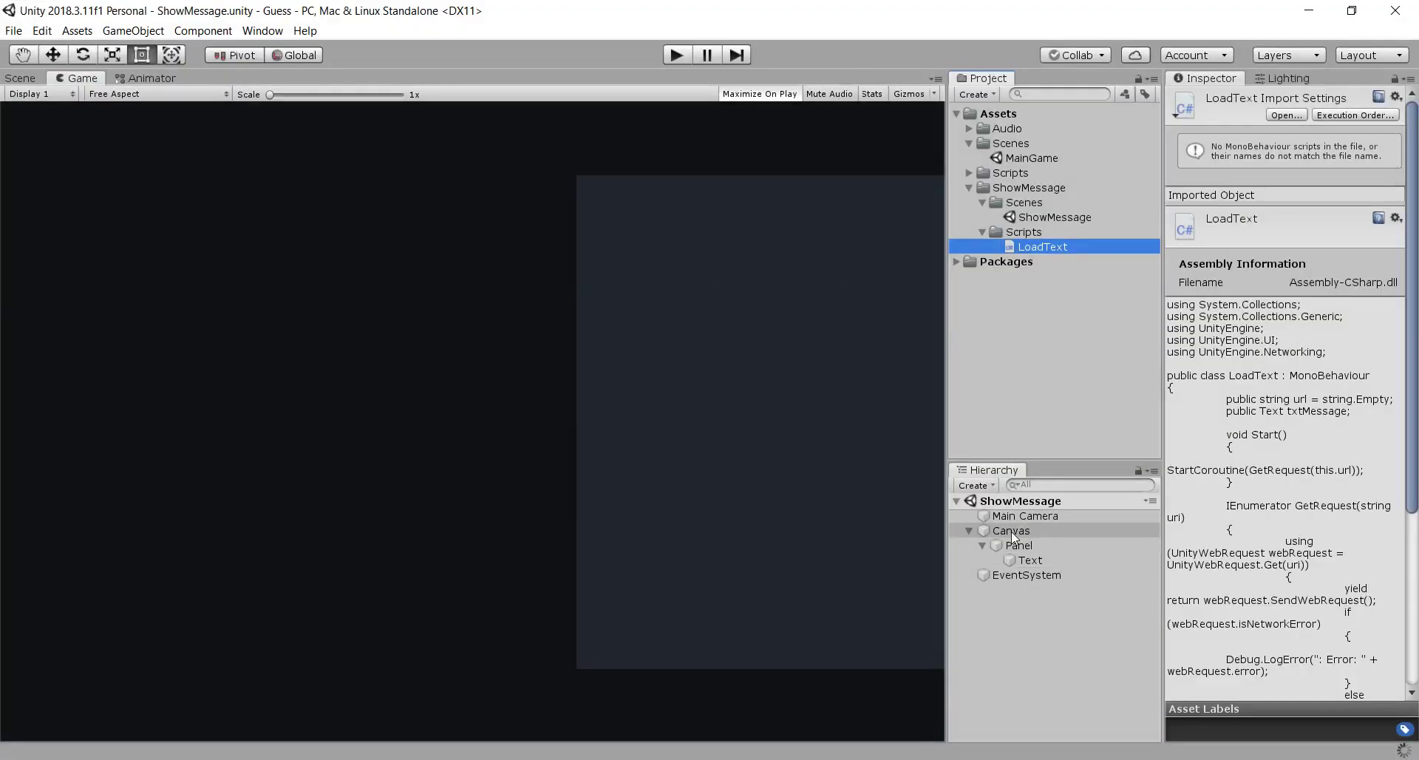
Step: Attach LoadText to the Canvas with Text as Txt Message, and copy the api.php address
{"action": "left_click_drag", "start_coordinate": [1043, 250], "coordinate": [1016, 536]}
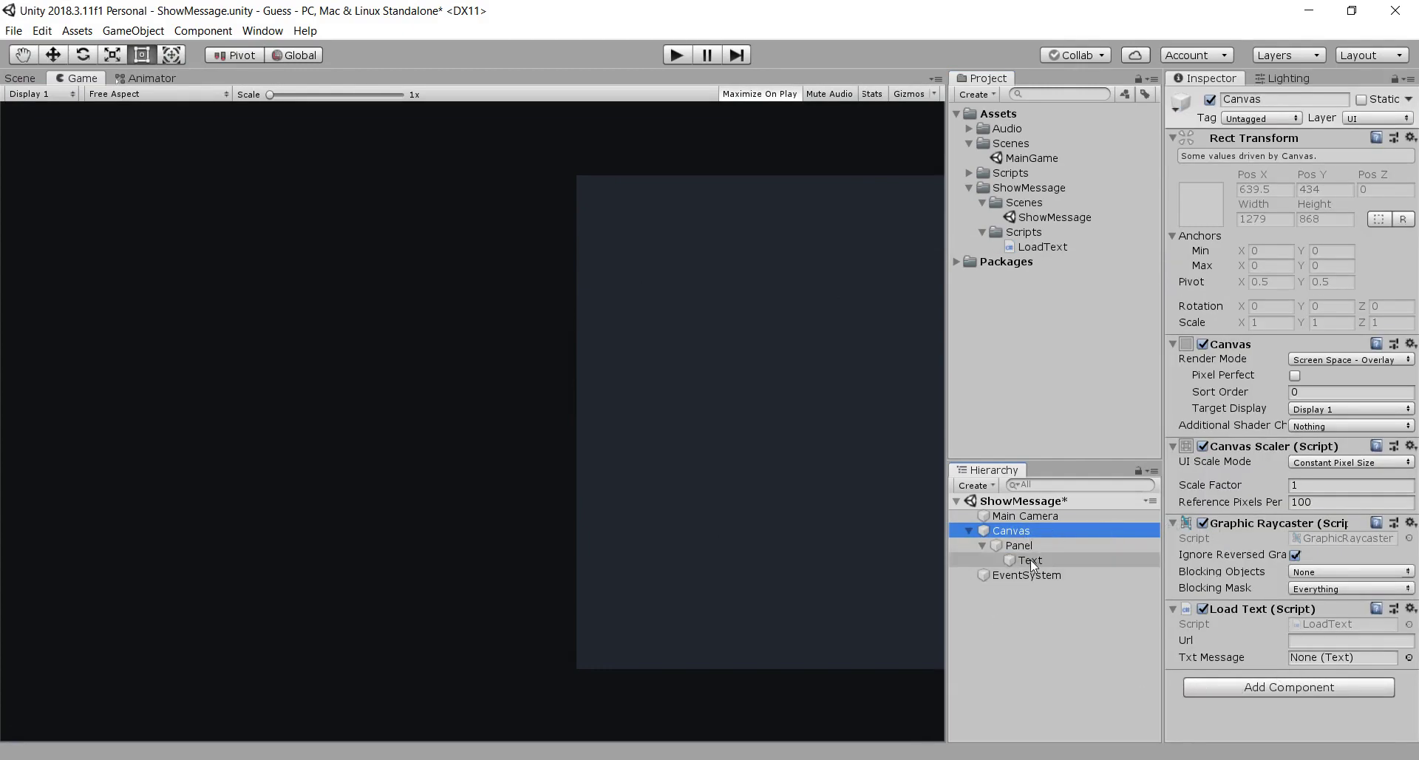
{"action": "left_click_drag", "start_coordinate": [1030, 560], "coordinate": [1323, 660]}
{"action": "key", "text": "alt+Tab"}
{"action": "left_click", "coordinate": [591, 338]}
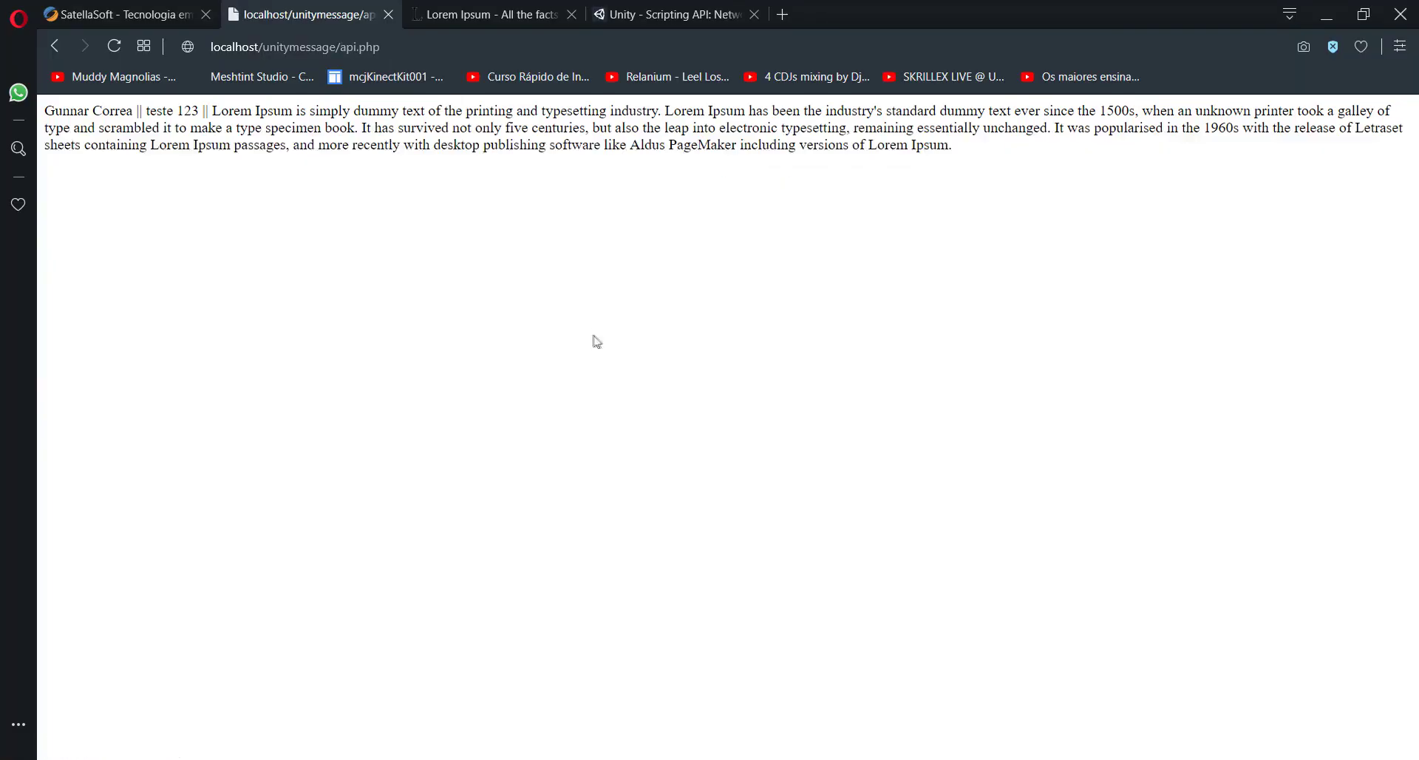
{"action": "left_click", "coordinate": [444, 53]}
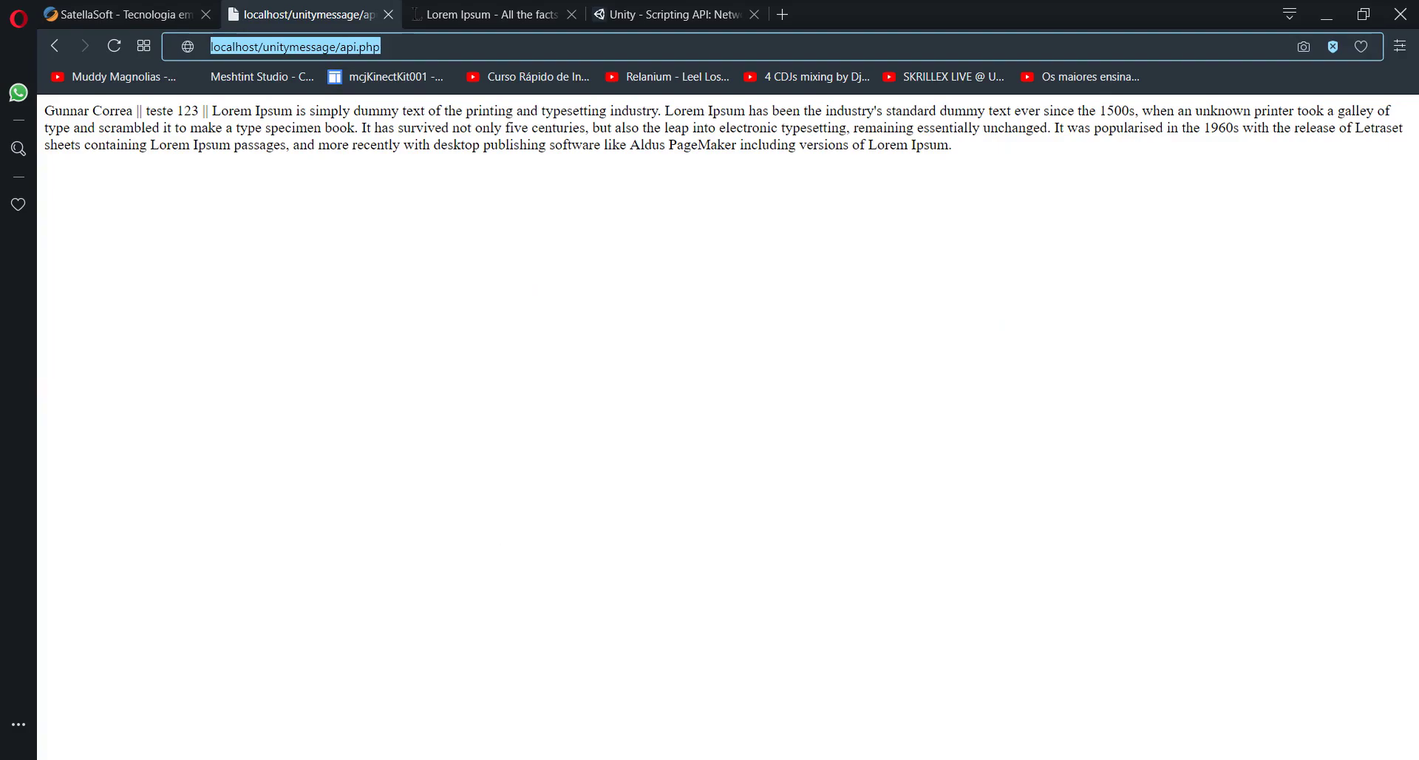
{"action": "key", "text": "alt+Tab"}
Step: Paste the localhost unitymessage/api.php address into Url and play the scene to test it
{"action": "left_click", "coordinate": [1322, 642]}
{"action": "key", "text": "ctrl+v"}
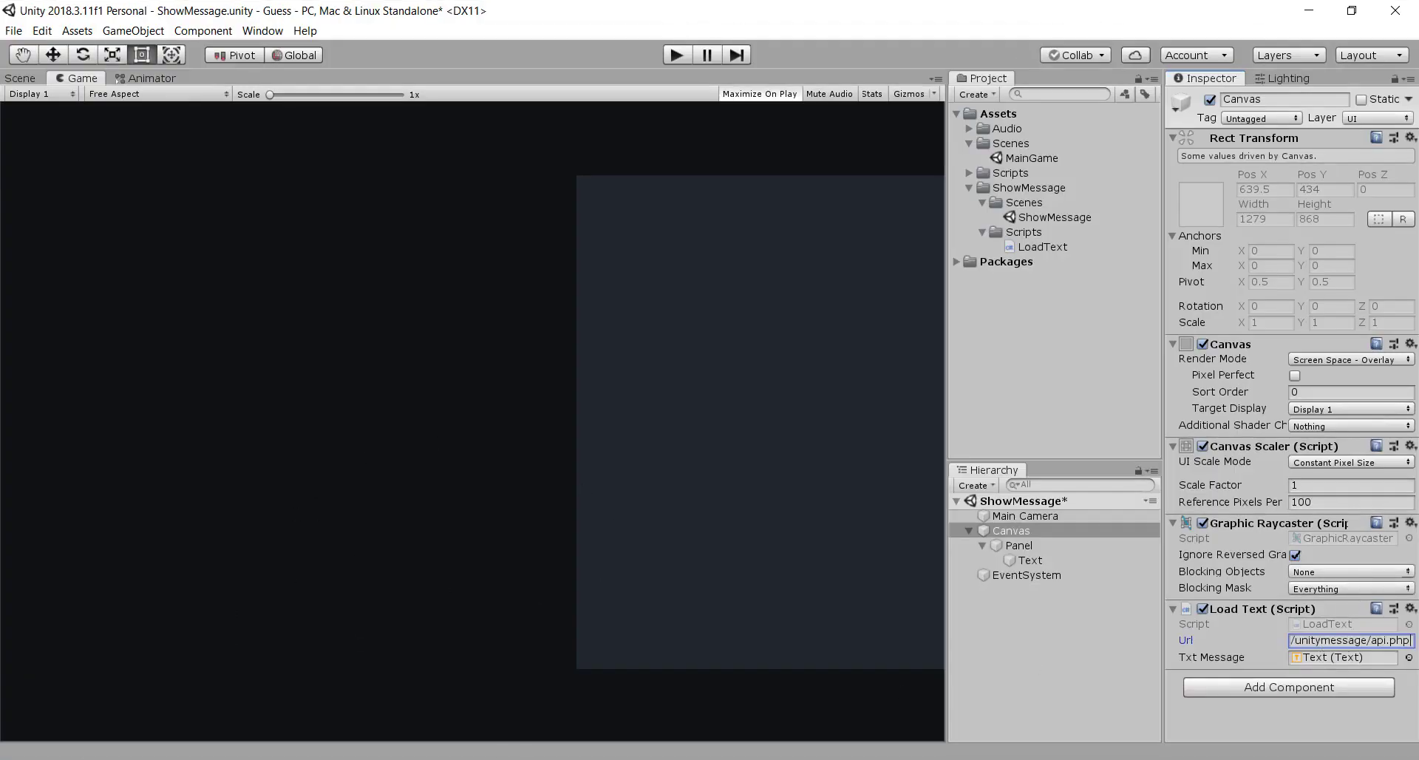
{"action": "key", "text": "alt+Tab"}
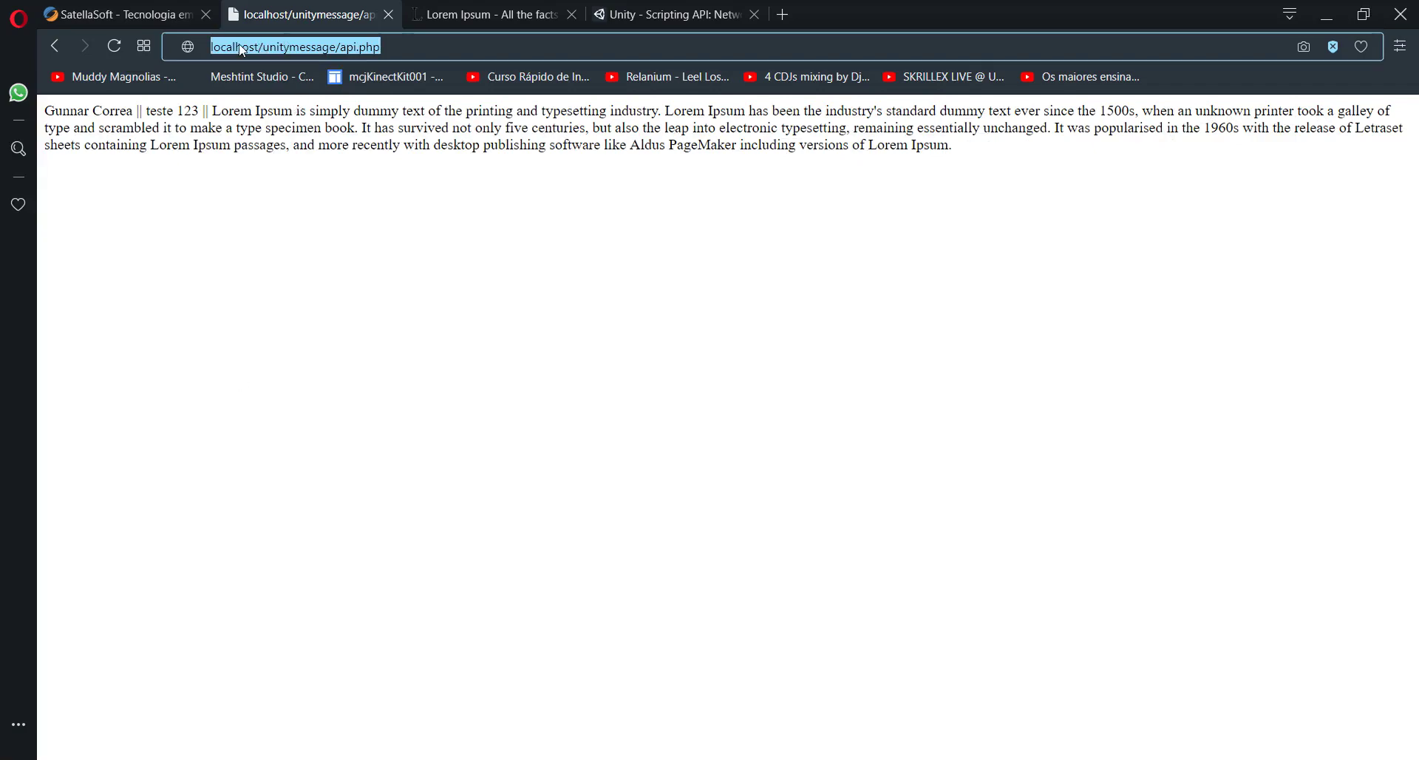
{"action": "left_click", "coordinate": [238, 47]}
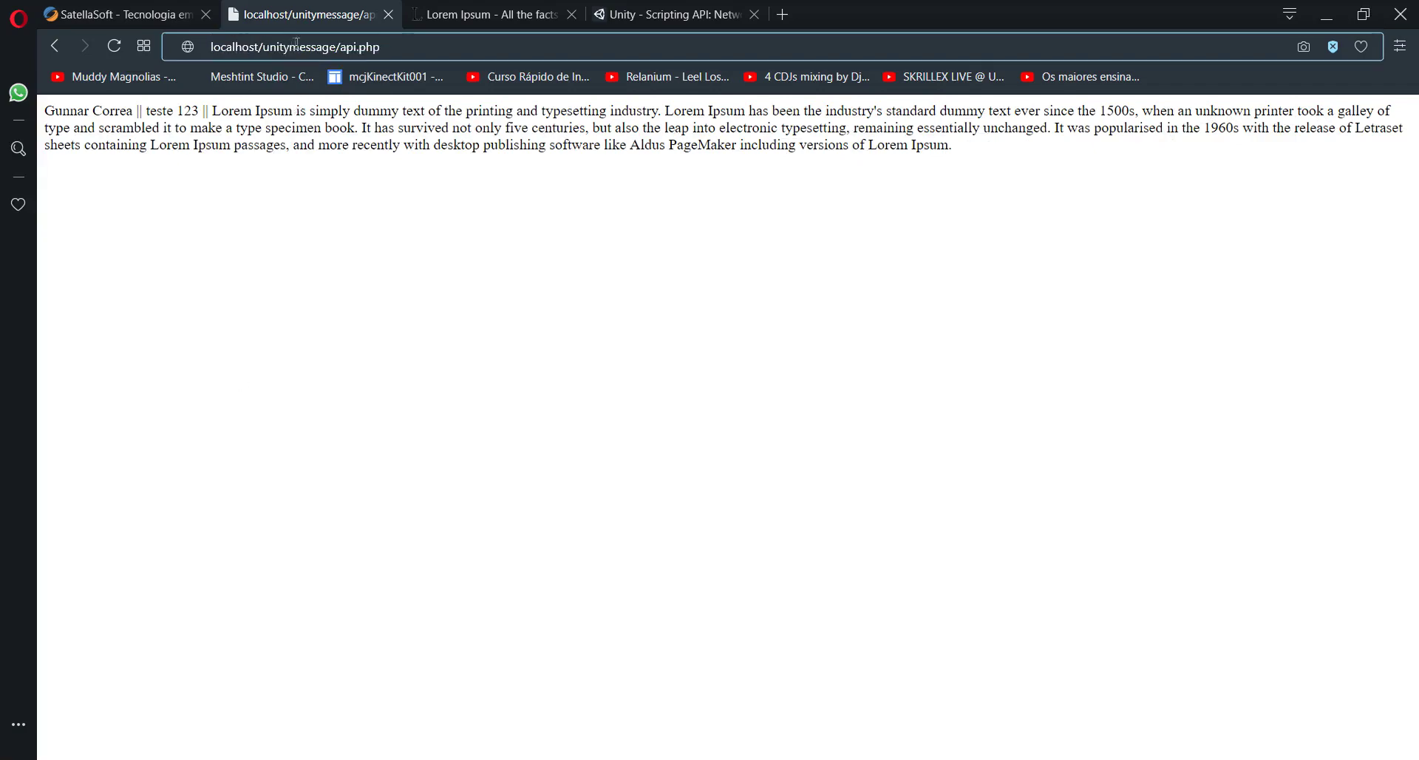
{"action": "left_click", "coordinate": [505, 754]}
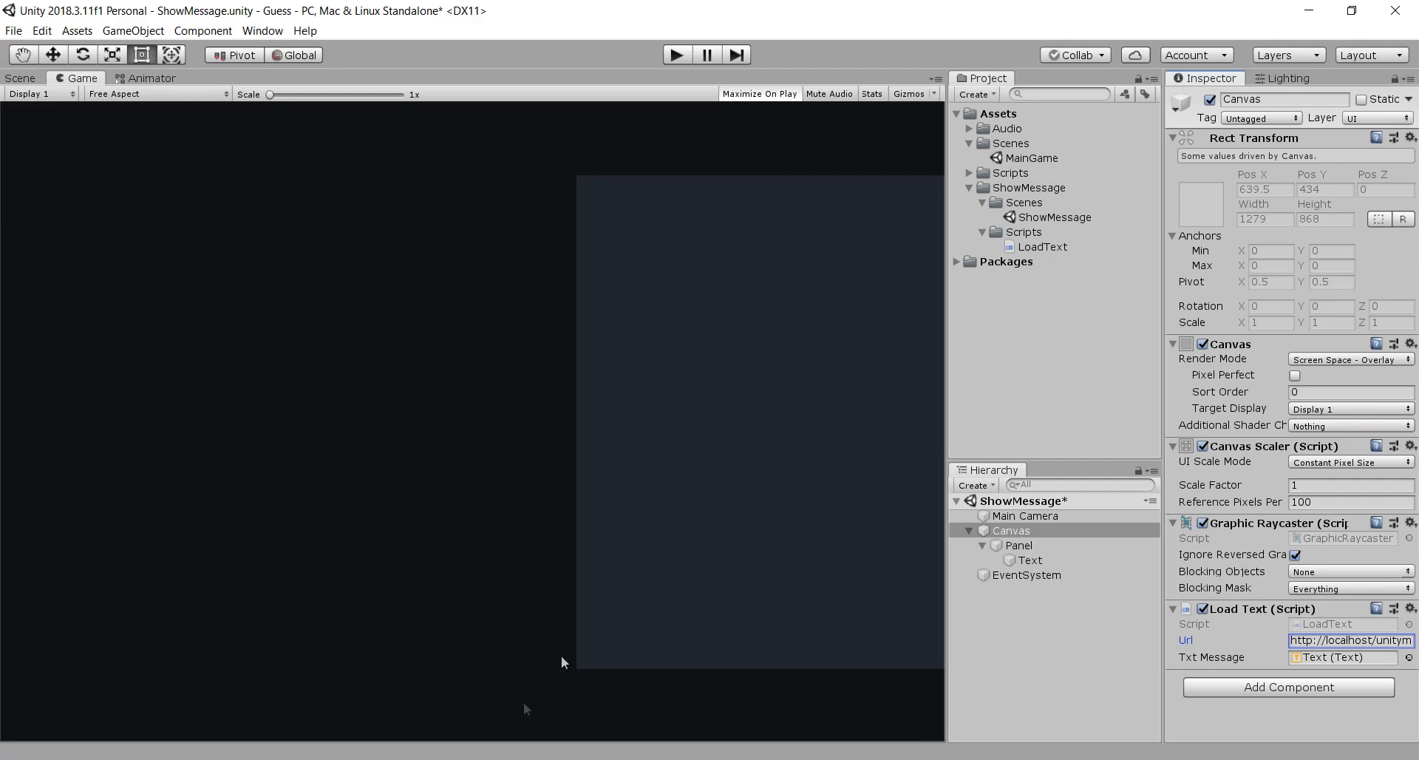
{"action": "left_click", "coordinate": [669, 57]}
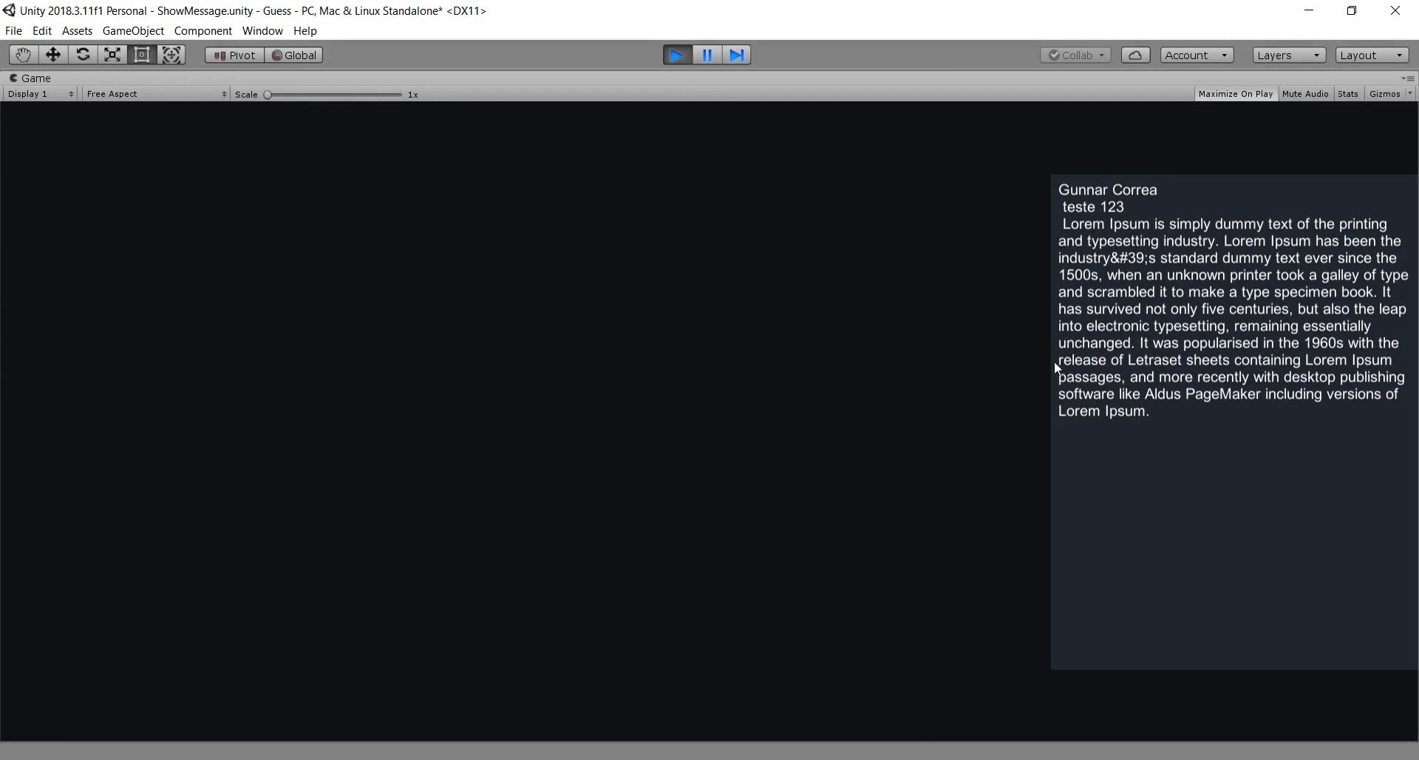
{"action": "left_click", "coordinate": [675, 55]}
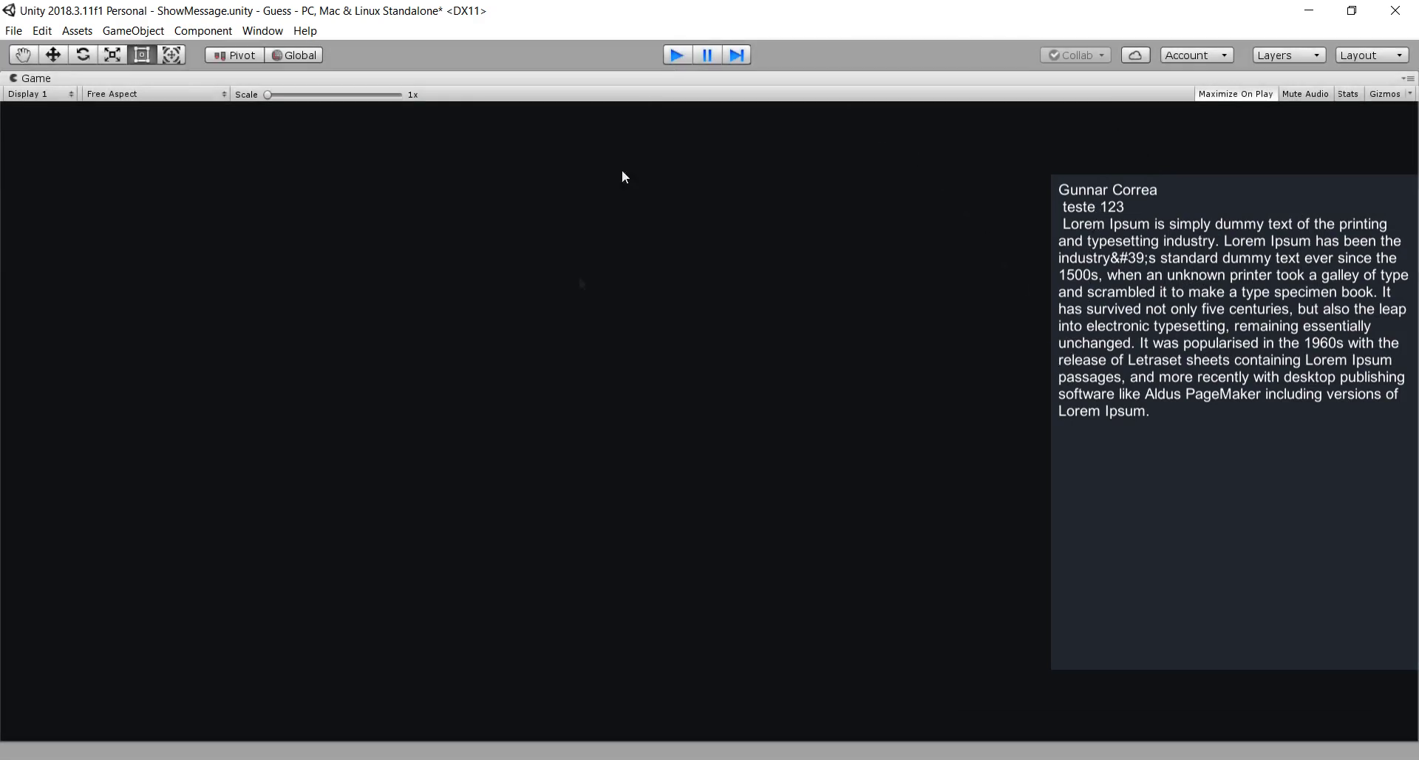
Step: Append .Trim() after the Replace call on line 37, save, and return to Unity
{"action": "key", "text": "alt+Tab"}
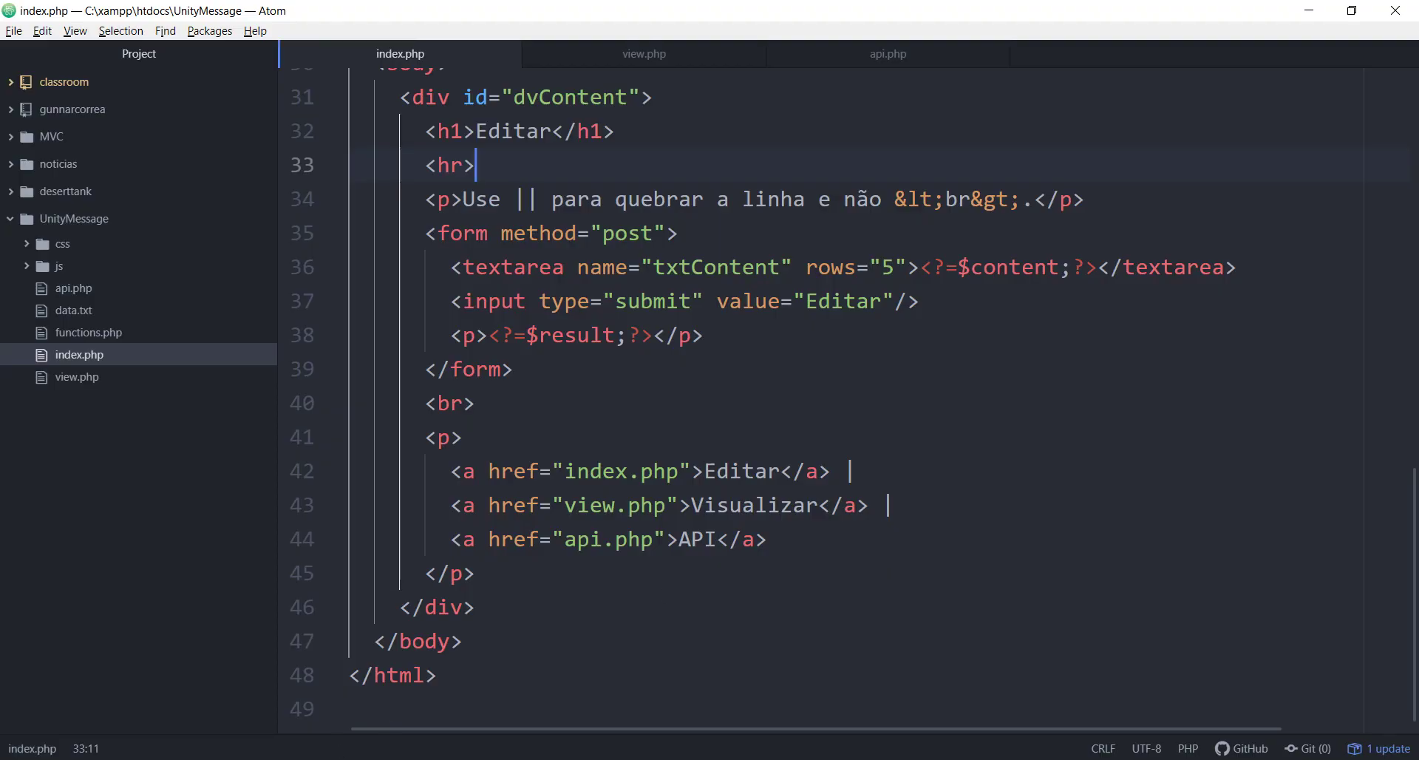
{"action": "key", "text": "alt+Tab"}
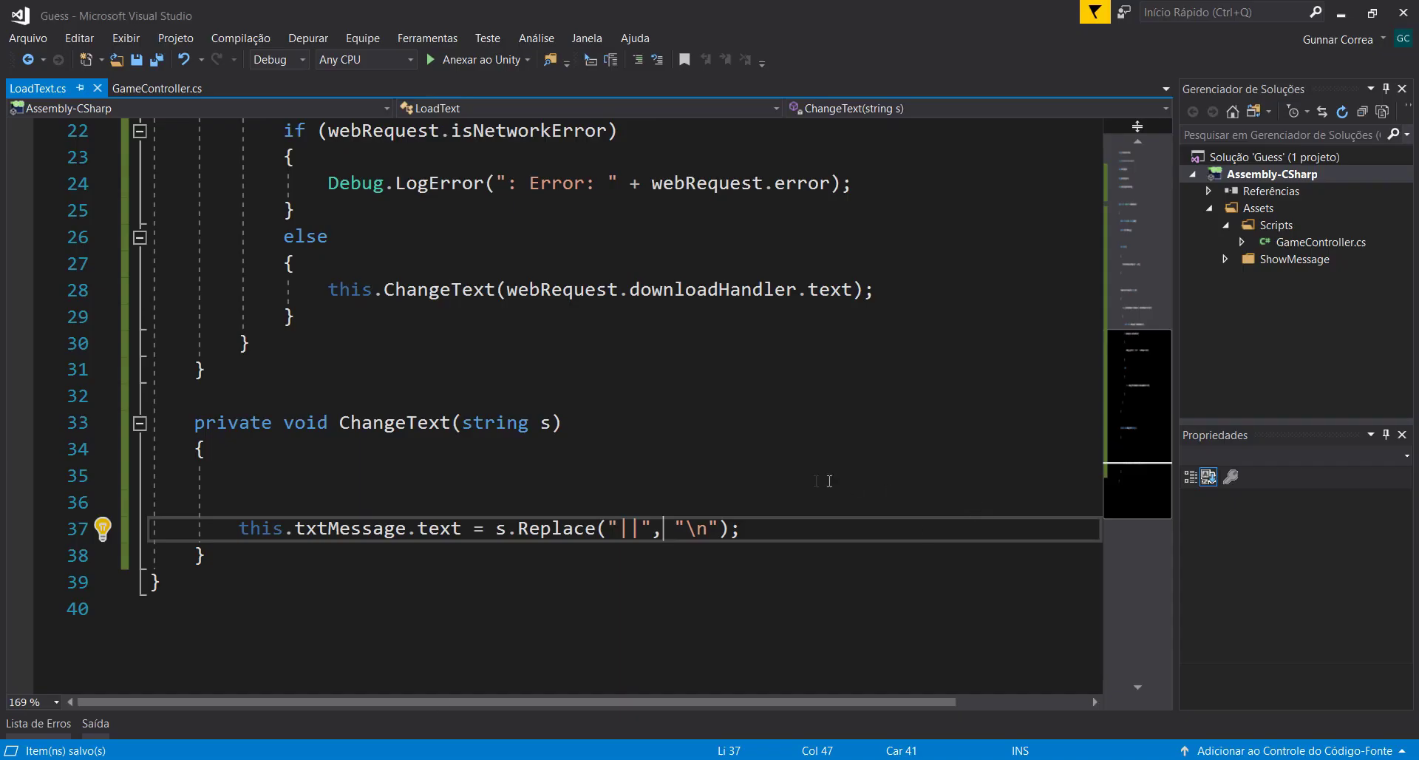
{"action": "left_click", "coordinate": [735, 529]}
{"action": "type", "text": ".Trim"}
{"action": "key", "text": "Escape"}
{"action": "type", "text": "()"}
{"action": "key", "text": "ctrl+s"}
{"action": "key", "text": "alt+Tab"}
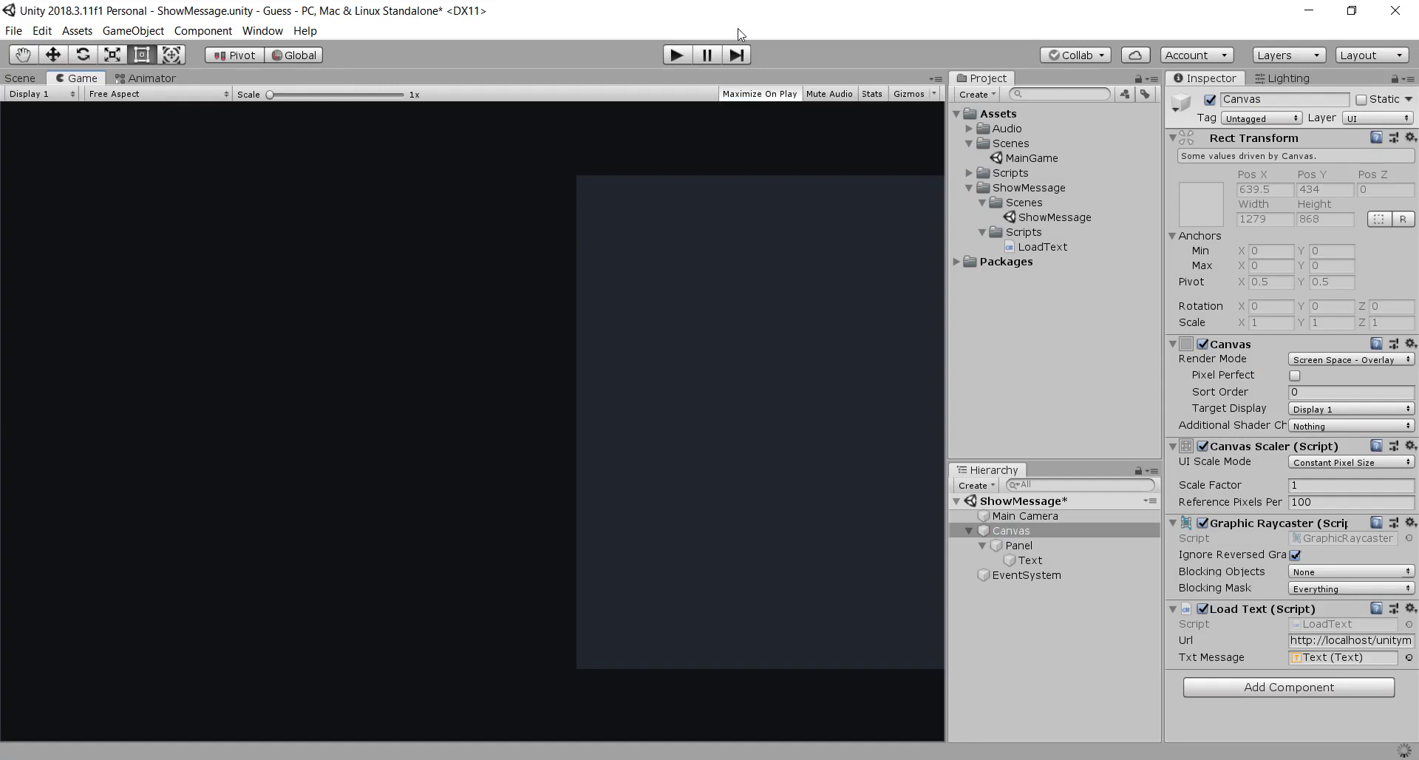
Step: Replay the ShowMessage scene to check the trimmed multi-line text, then return to the API page in Opera
{"action": "left_click", "coordinate": [675, 54]}
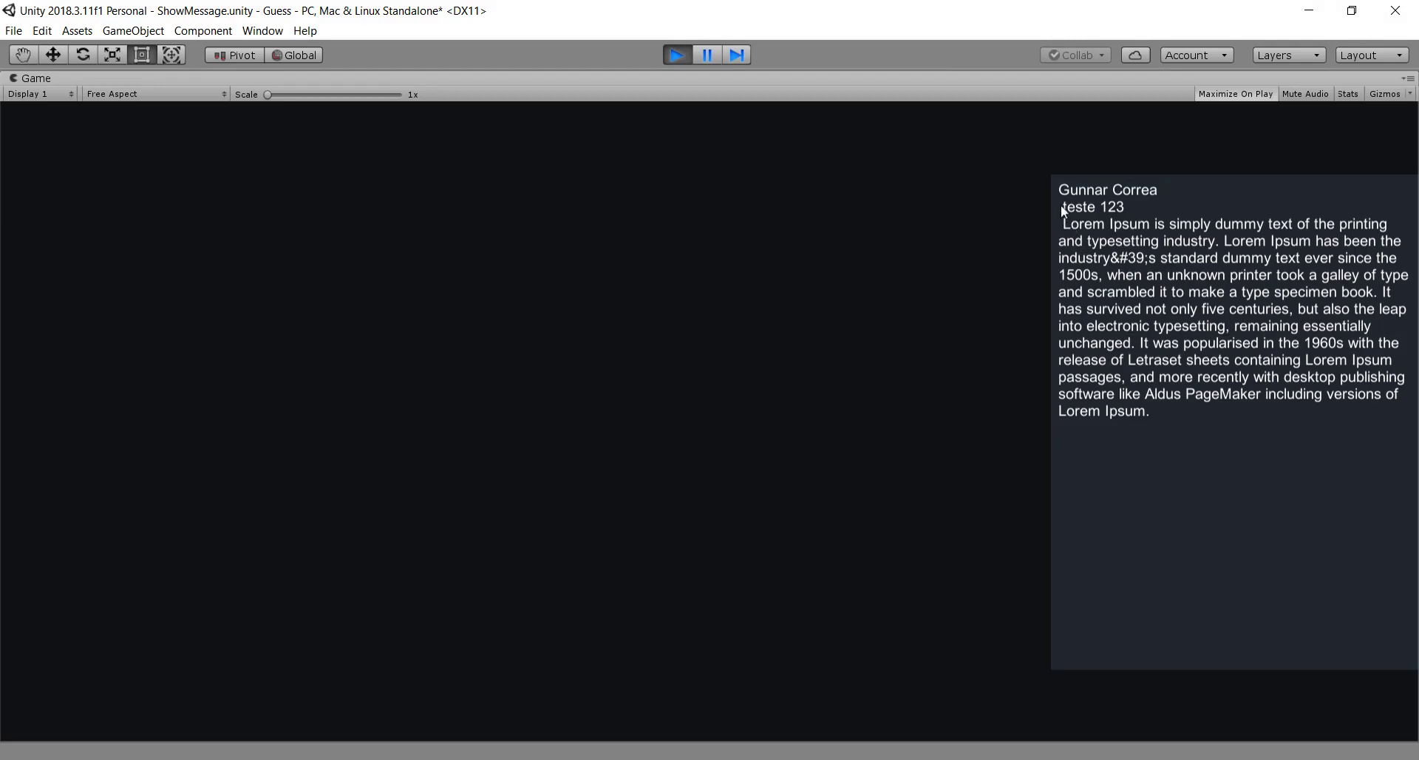
{"action": "key", "text": "alt+Tab"}
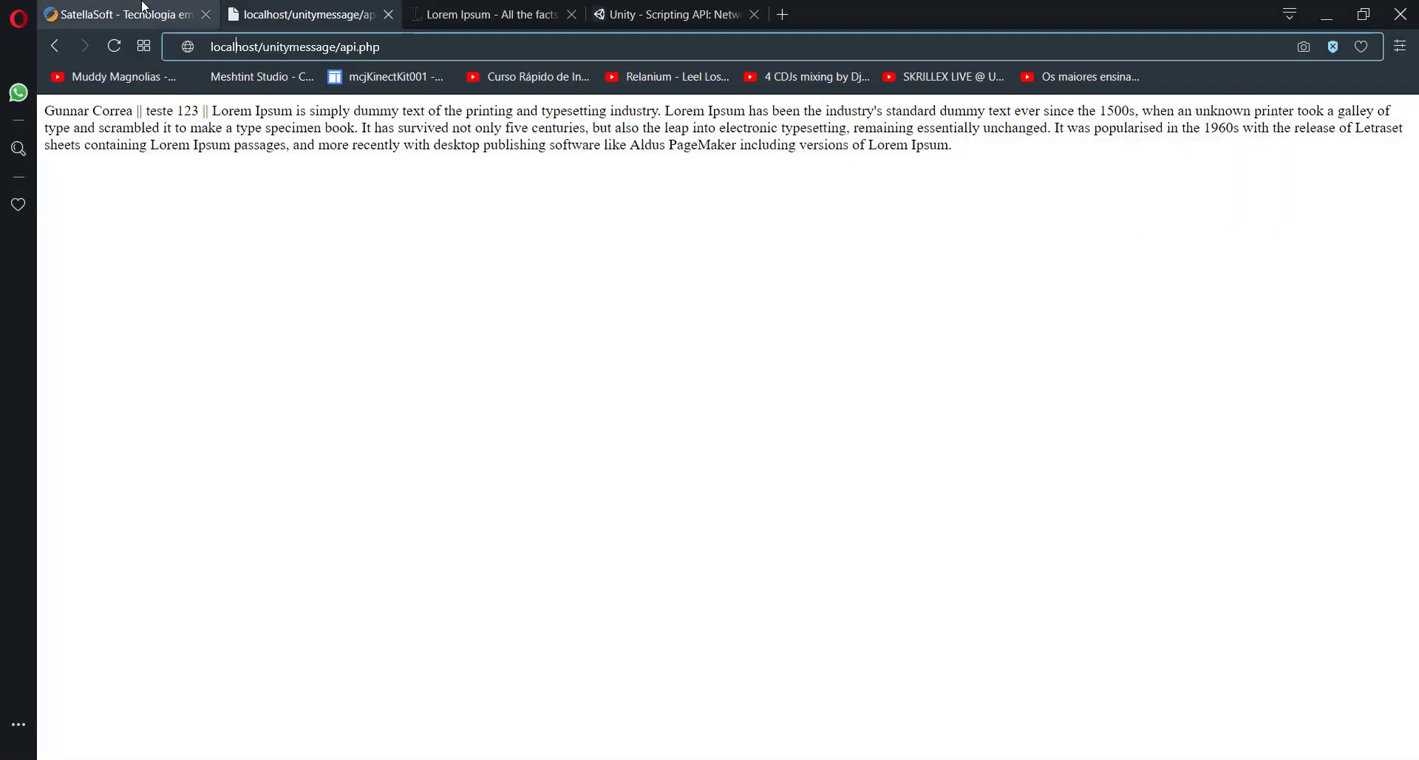
Step: Delete the space between '||' and Lorem, save with Editar, and stop Unity's Play mode
{"action": "key", "text": "alt+Left"}
{"action": "left_click", "coordinate": [629, 187]}
{"action": "key", "text": "BackSpace"}
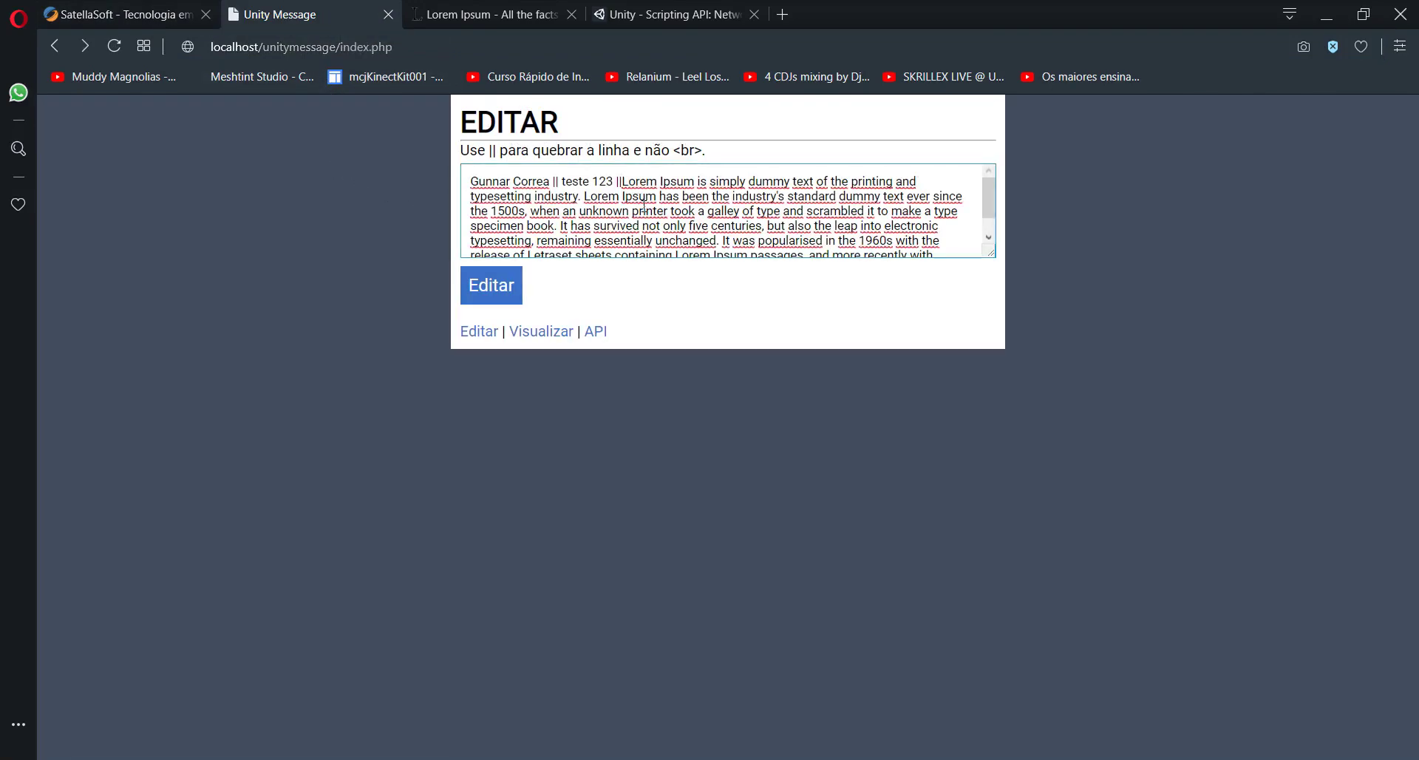
{"action": "left_click", "coordinate": [510, 287]}
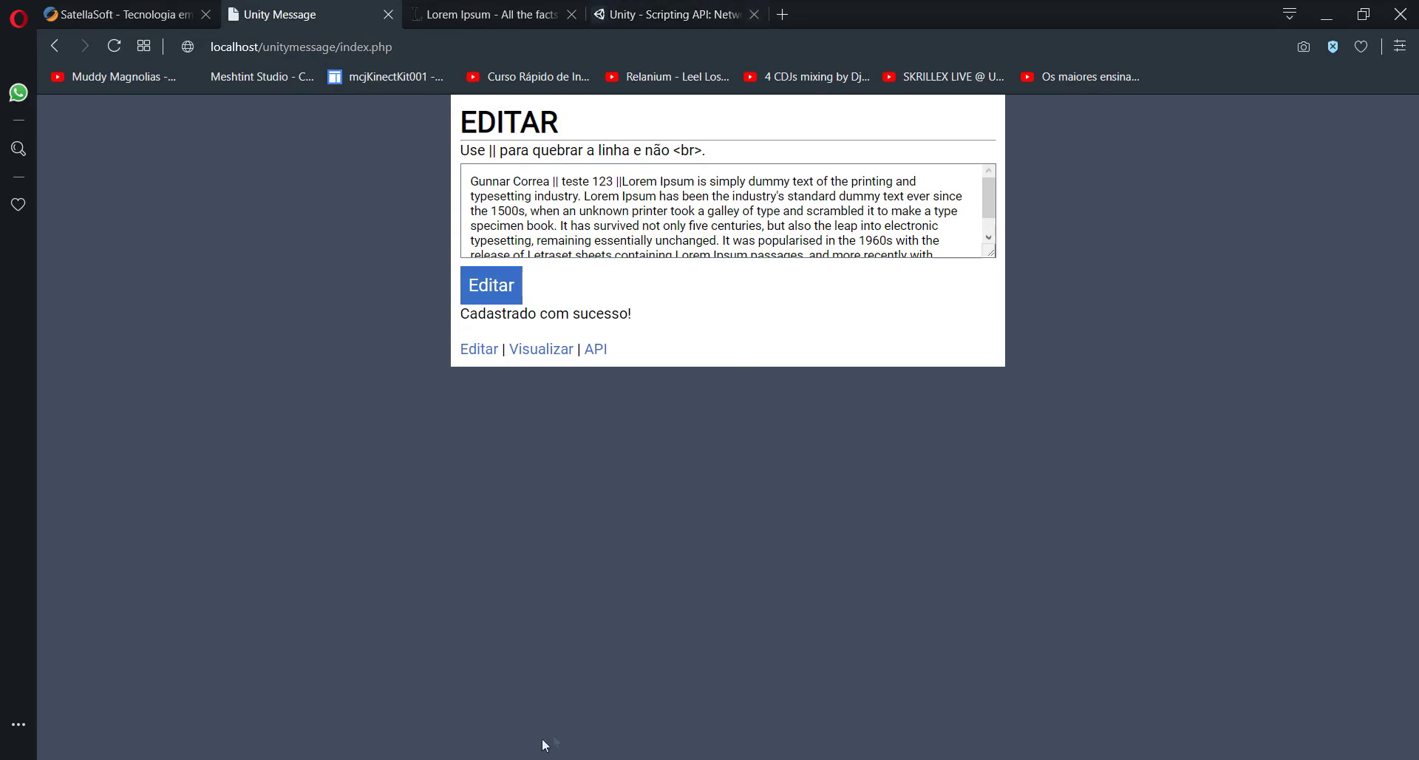
{"action": "key", "text": "alt+Tab"}
{"action": "left_click", "coordinate": [680, 61]}
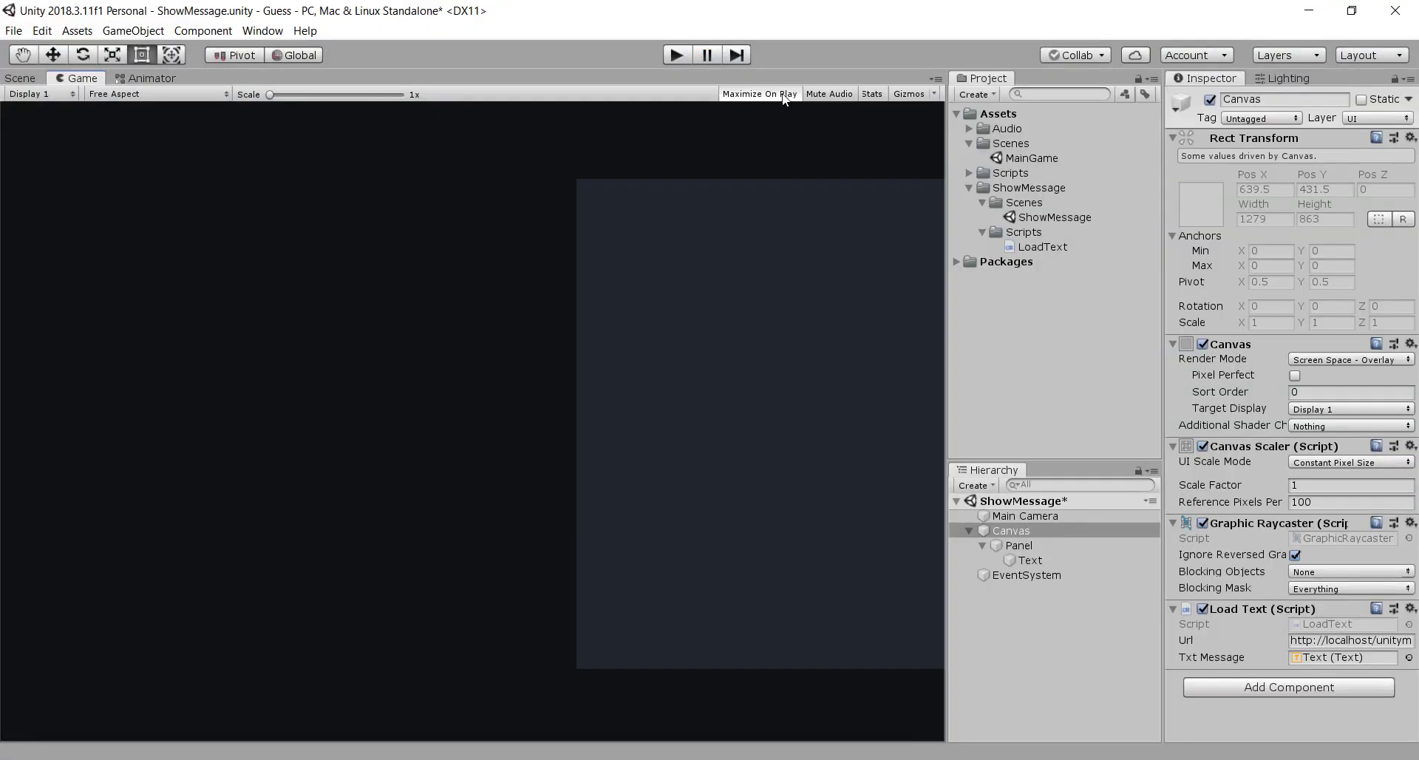
{"action": "left_click", "coordinate": [683, 53]}
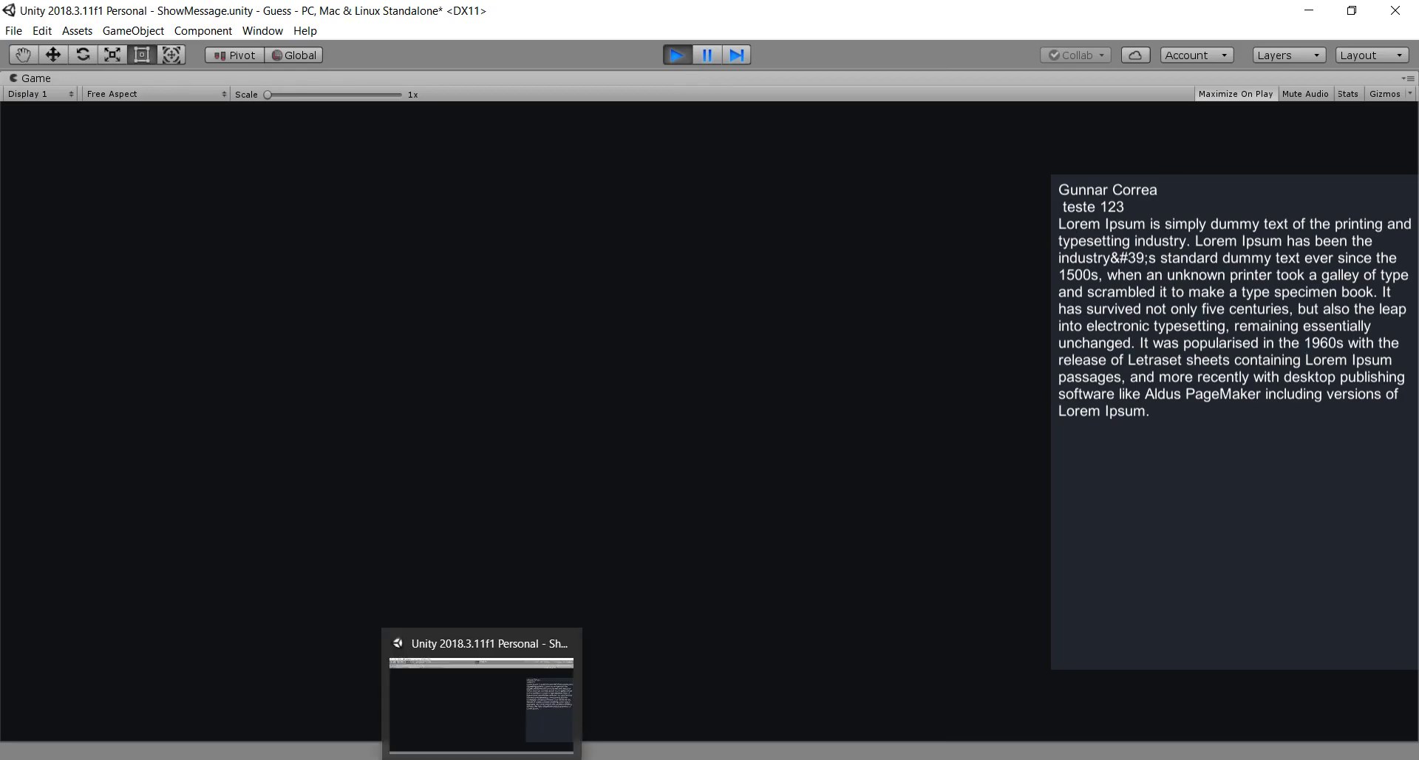
{"action": "left_click", "coordinate": [483, 691]}
{"action": "key", "text": "alt+Tab"}
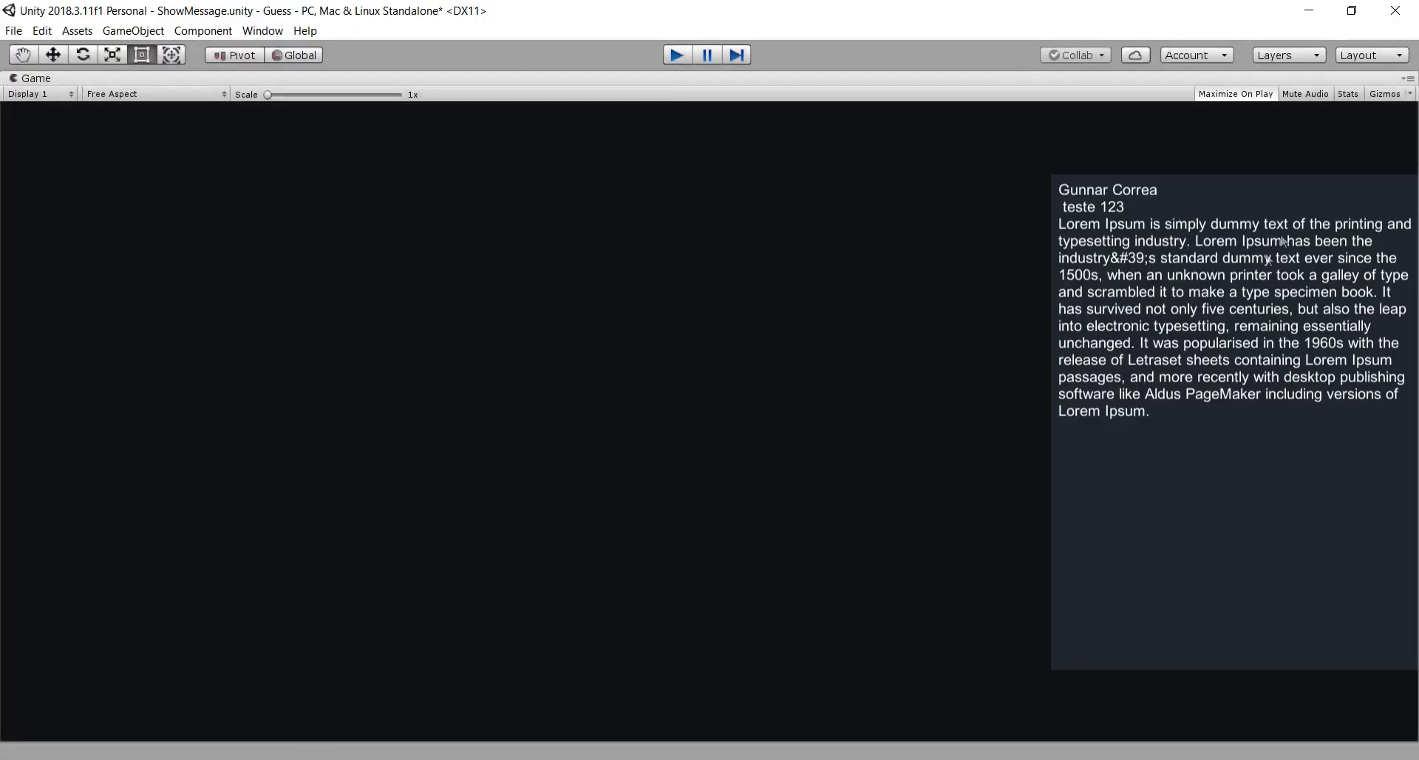
{"action": "key", "text": "ctrl+p"}
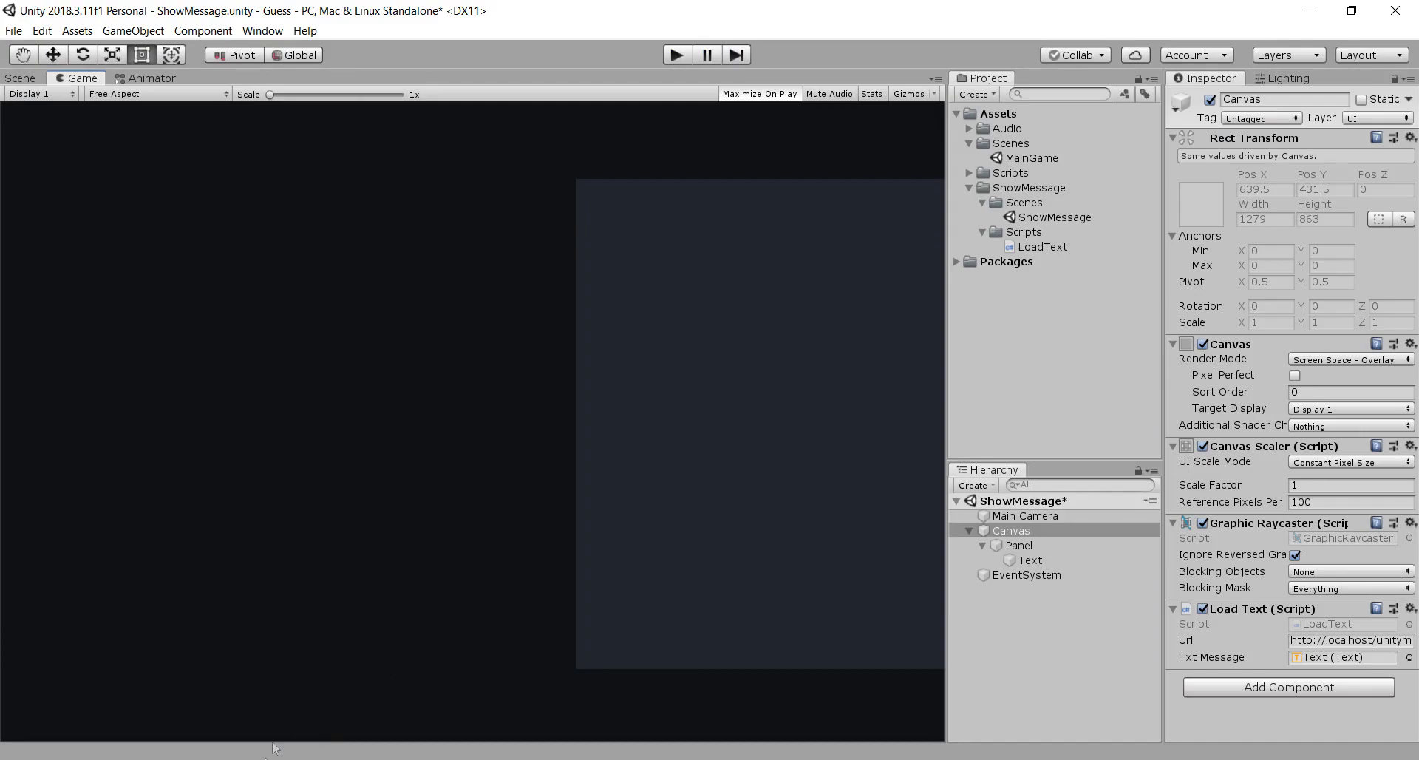
{"action": "left_click", "coordinate": [277, 754]}
{"action": "key", "text": "alt+Tab"}
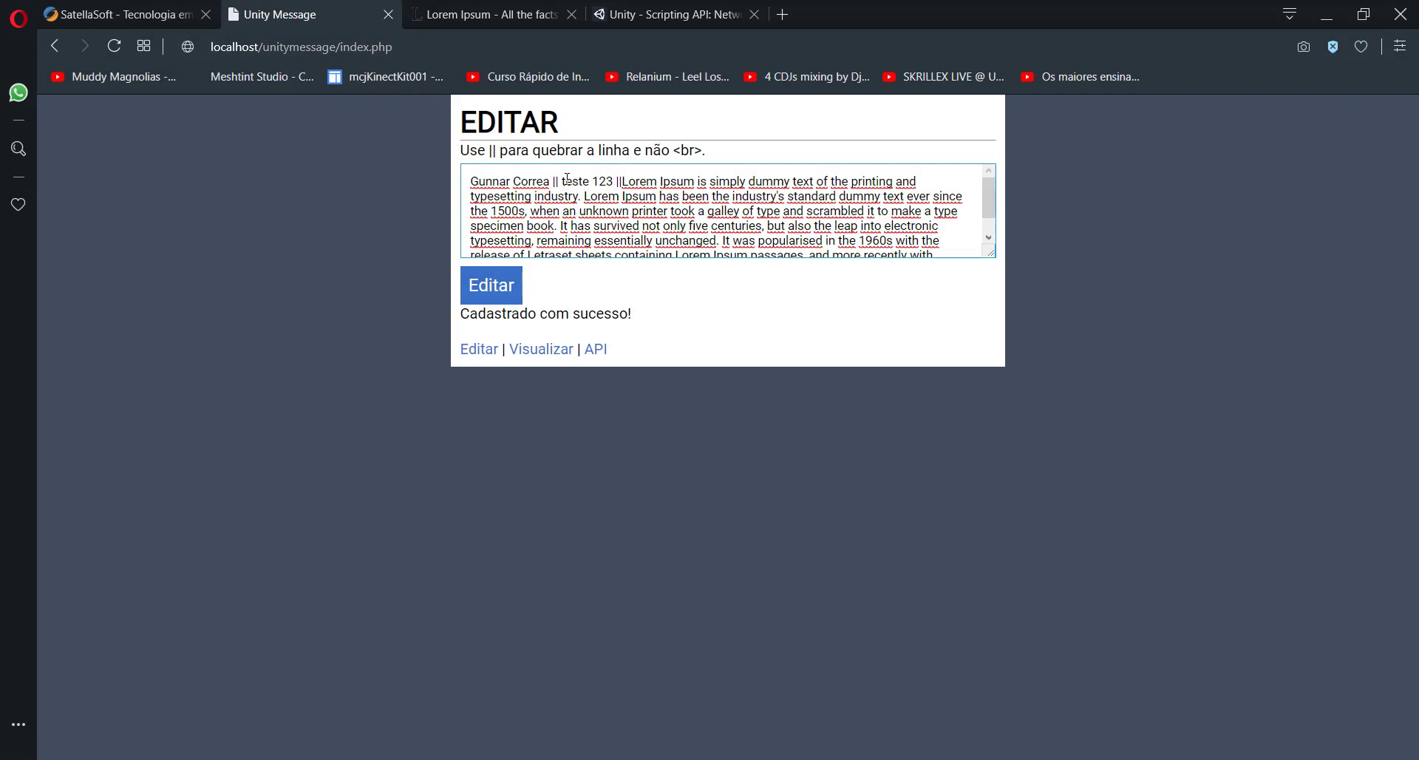
Step: Wrap teste in <color="blue"> tags, save, remove the stray '!', and resave the message
{"action": "type", "text": "<color"}
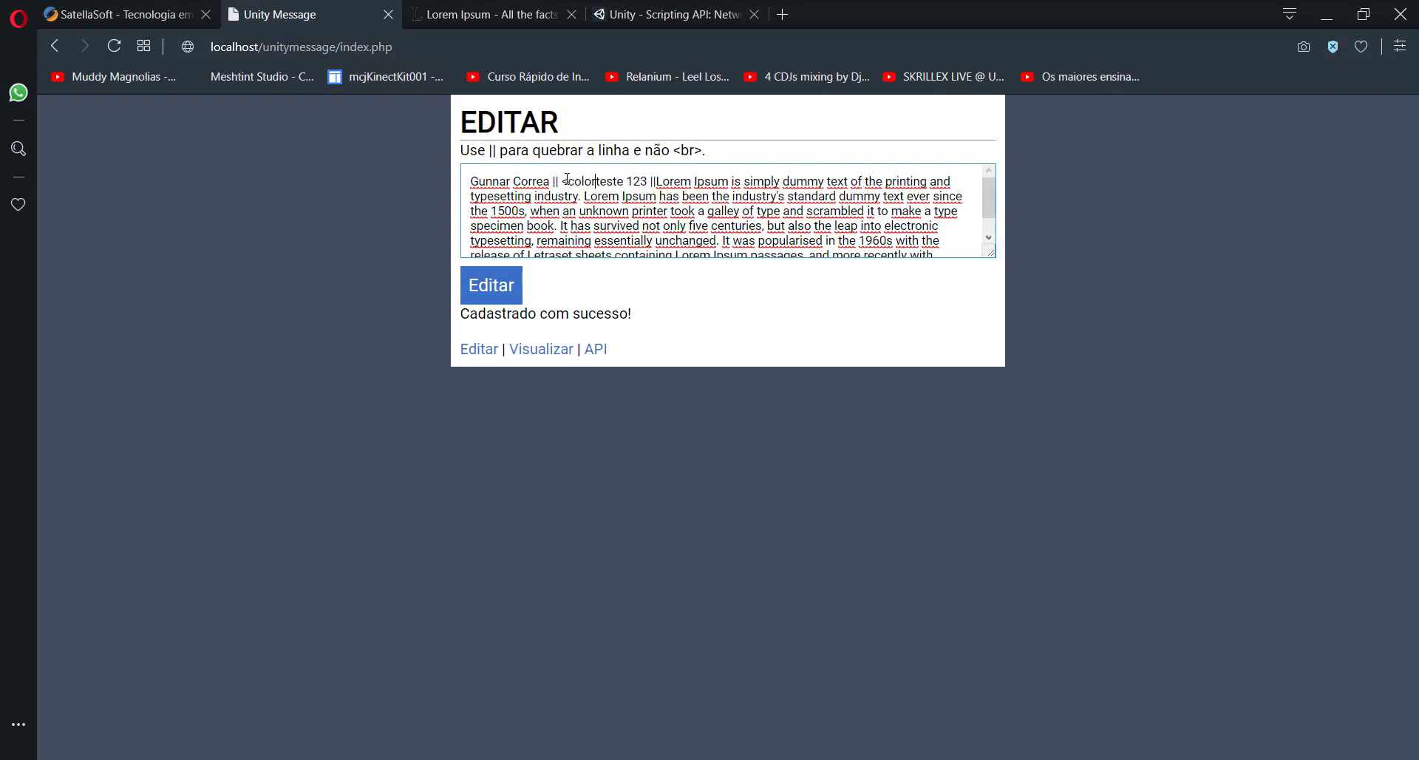
{"action": "type", "text": "="}
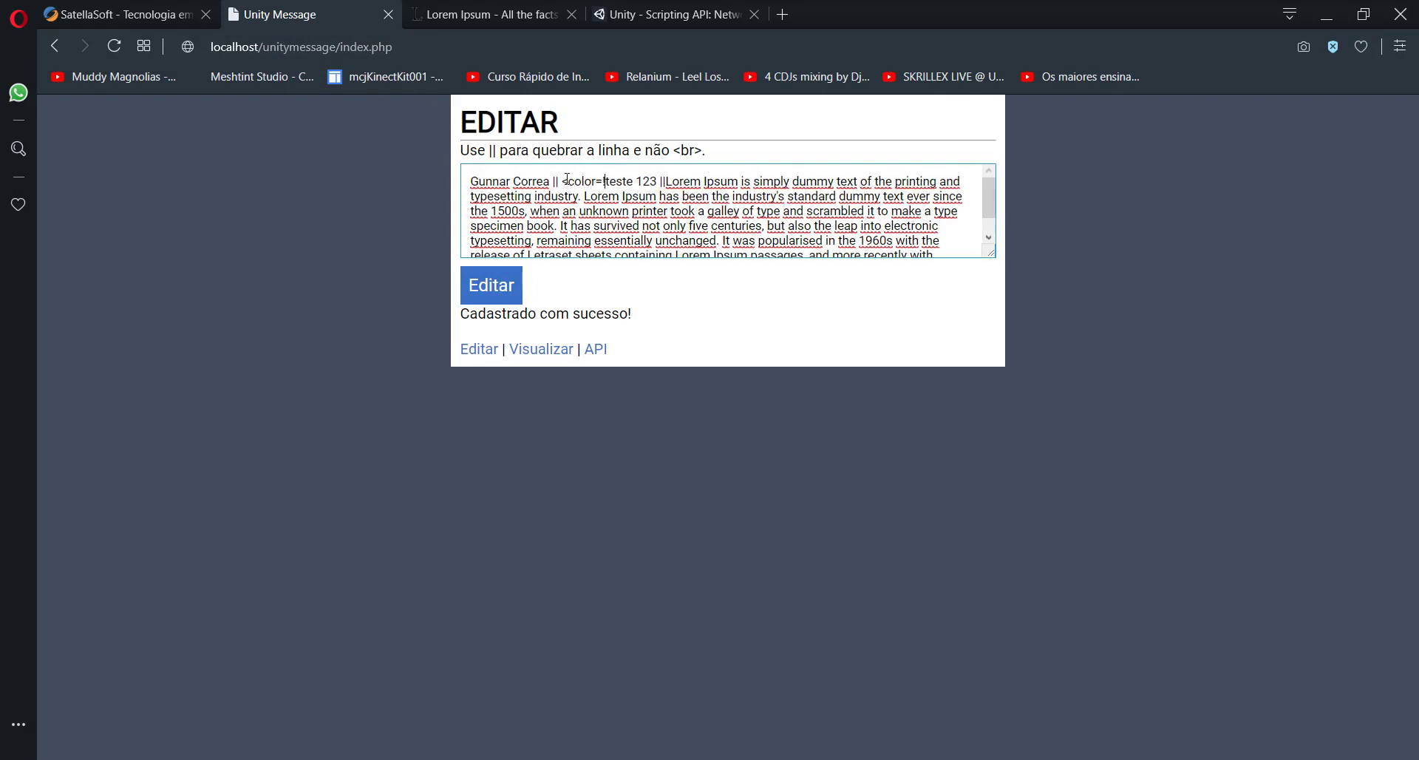
{"action": "type", "text": "!"}
{"action": "key", "text": "BackSpace"}
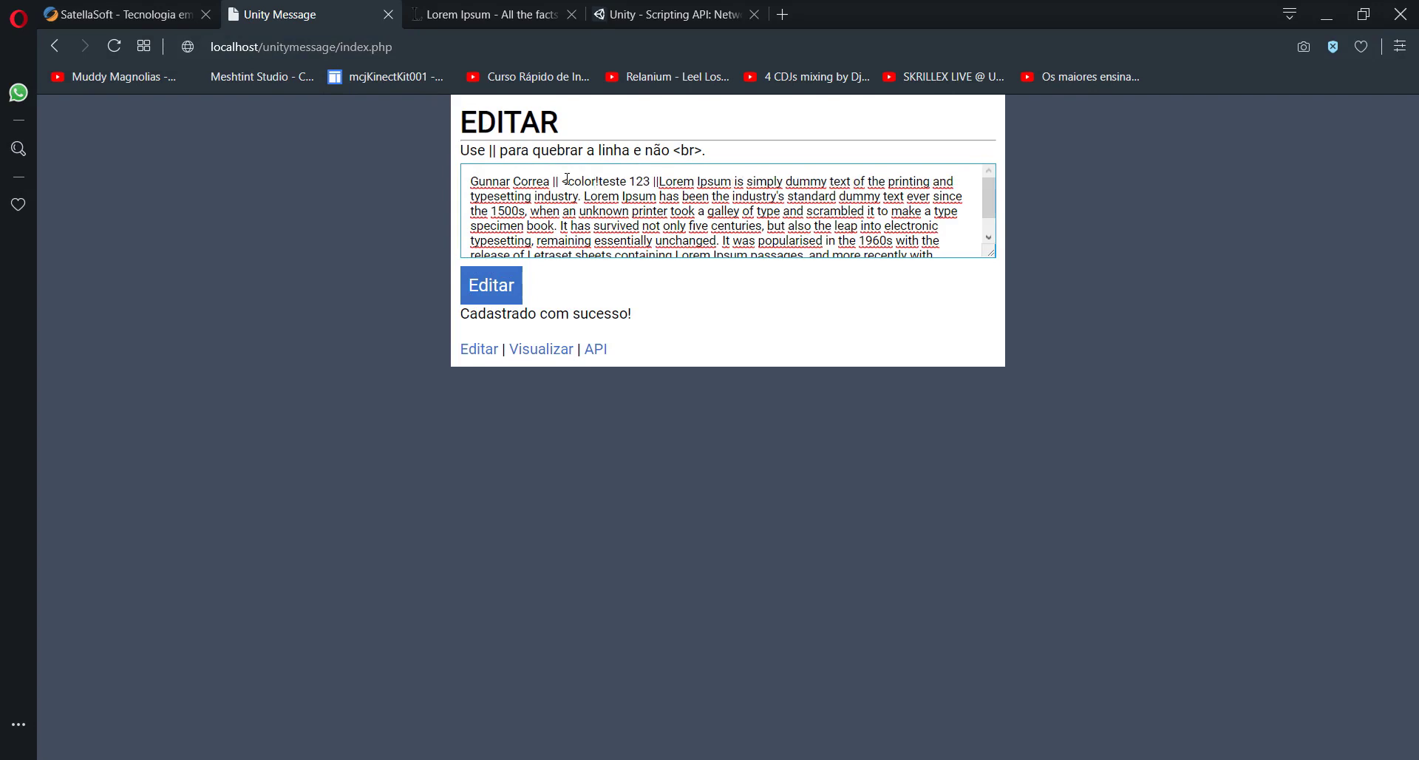
{"action": "type", "text": "\"blue\""}
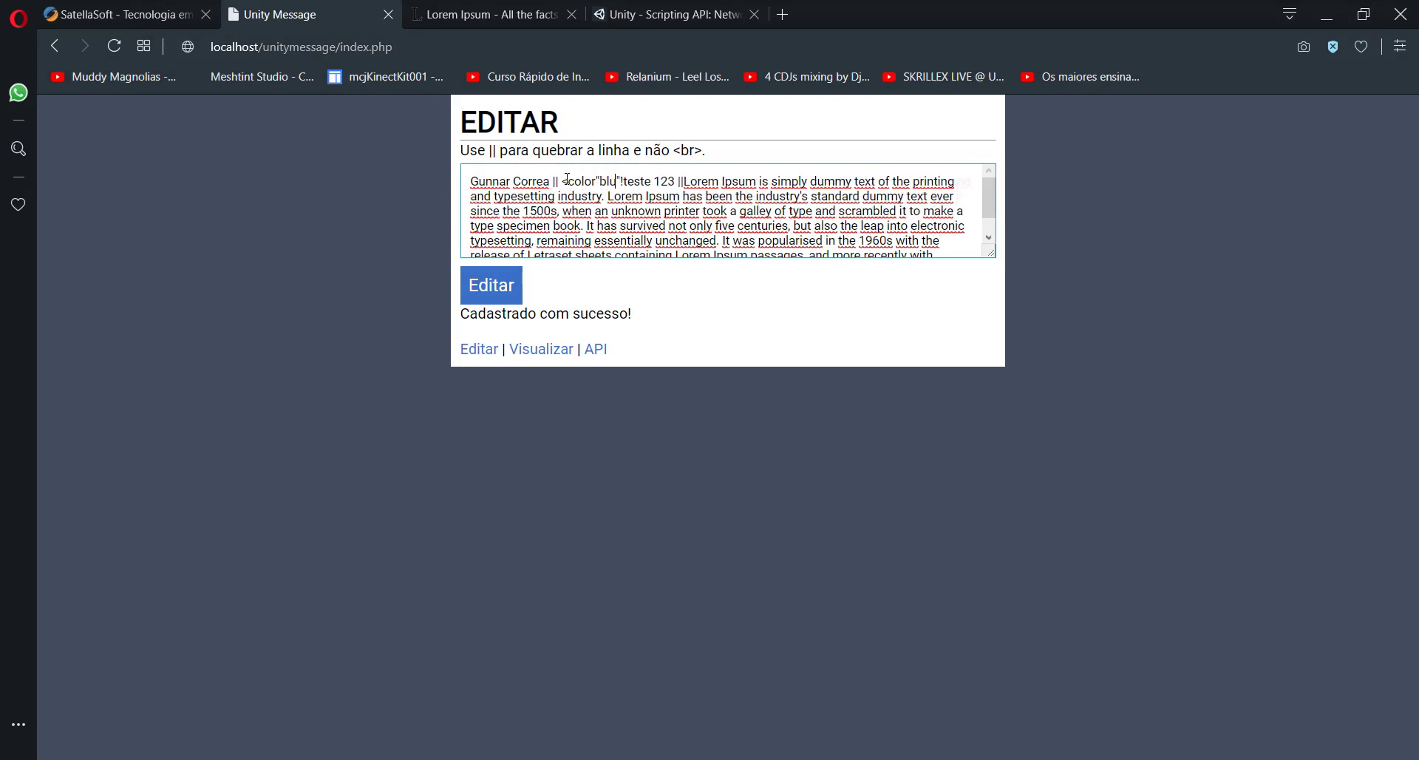
{"action": "type", "text": ">!teste"}
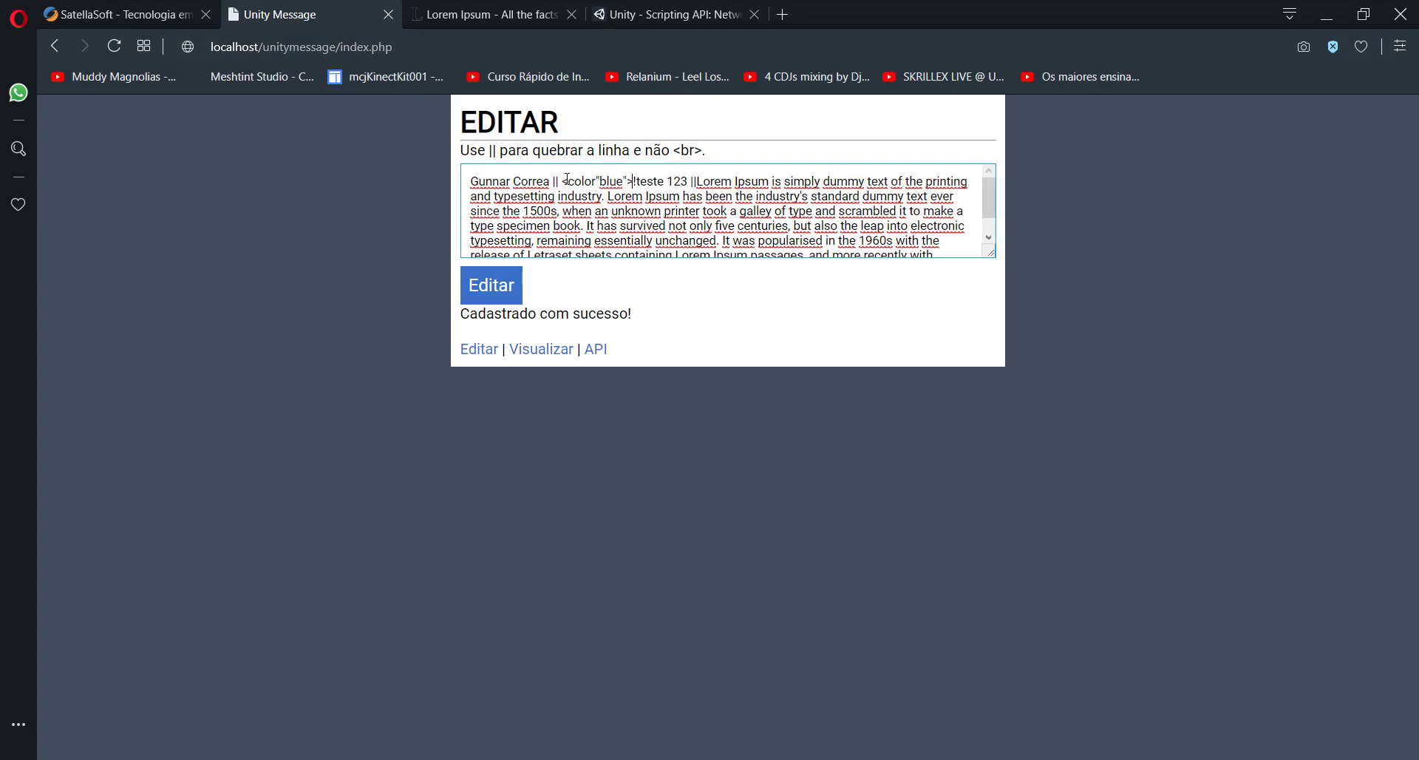
{"action": "type", "text": "</color>"}
{"action": "left_click", "coordinate": [516, 287]}
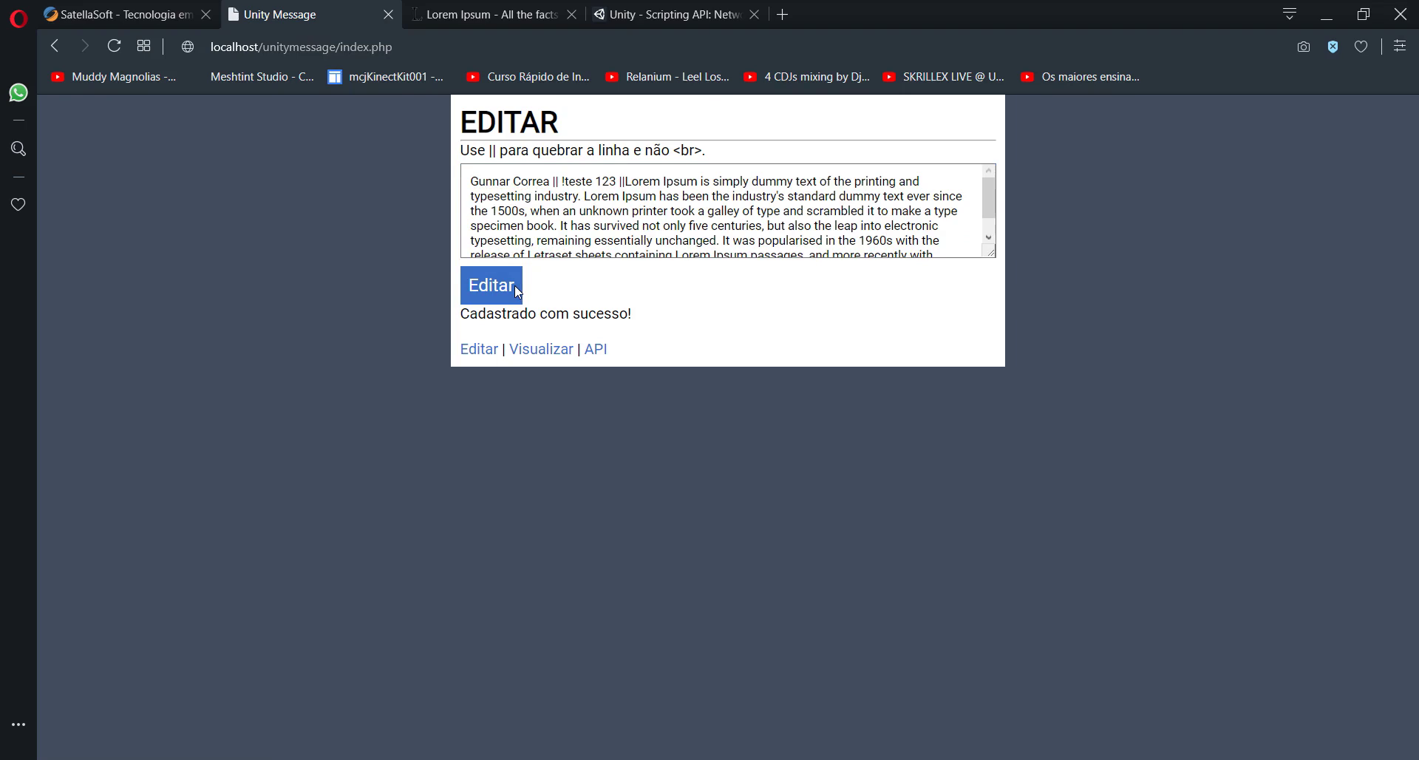
{"action": "left_click", "coordinate": [566, 182]}
{"action": "key", "text": "BackSpace"}
{"action": "left_click", "coordinate": [486, 296]}
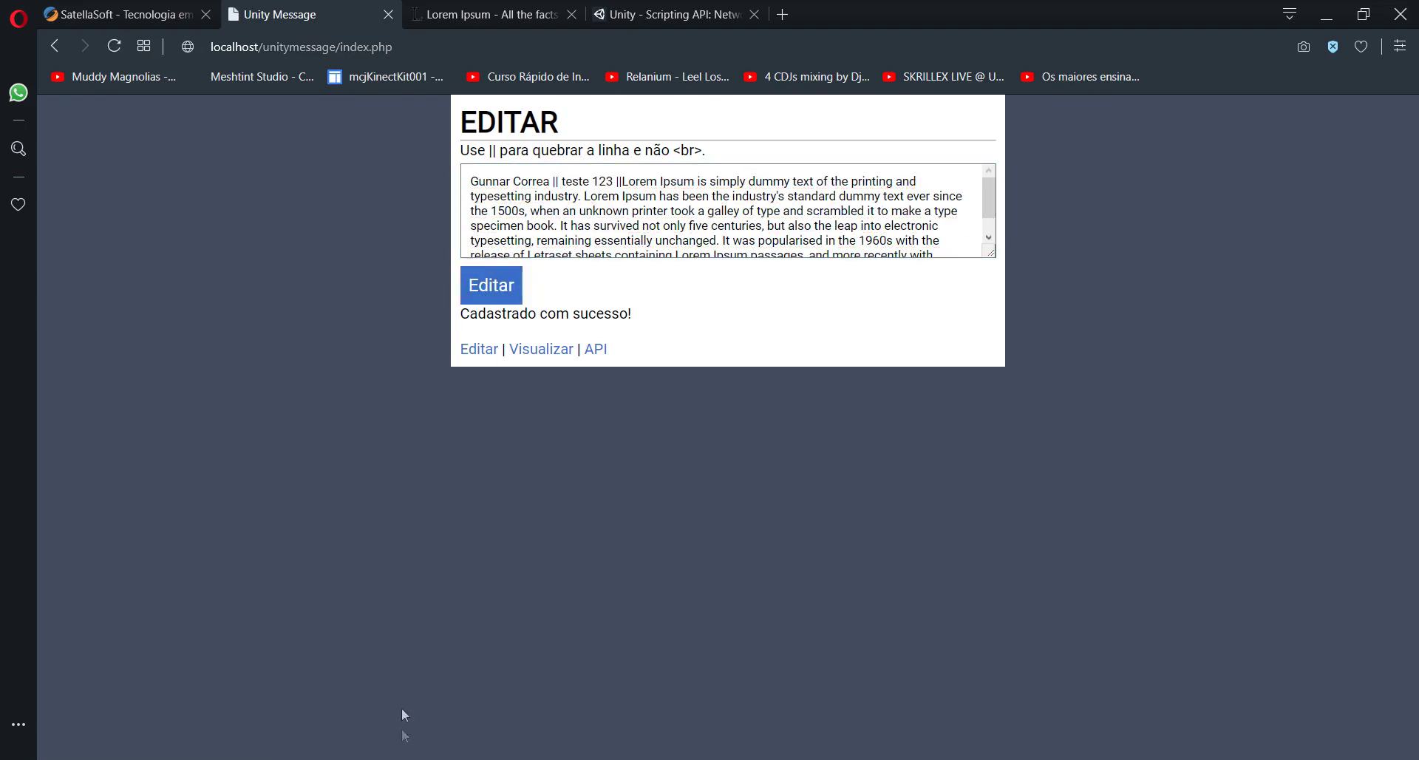
Step: Remove FILTER_SANITIZE_STRING and its comma from filter_input in index.php and save
{"action": "key", "text": "alt+Tab"}
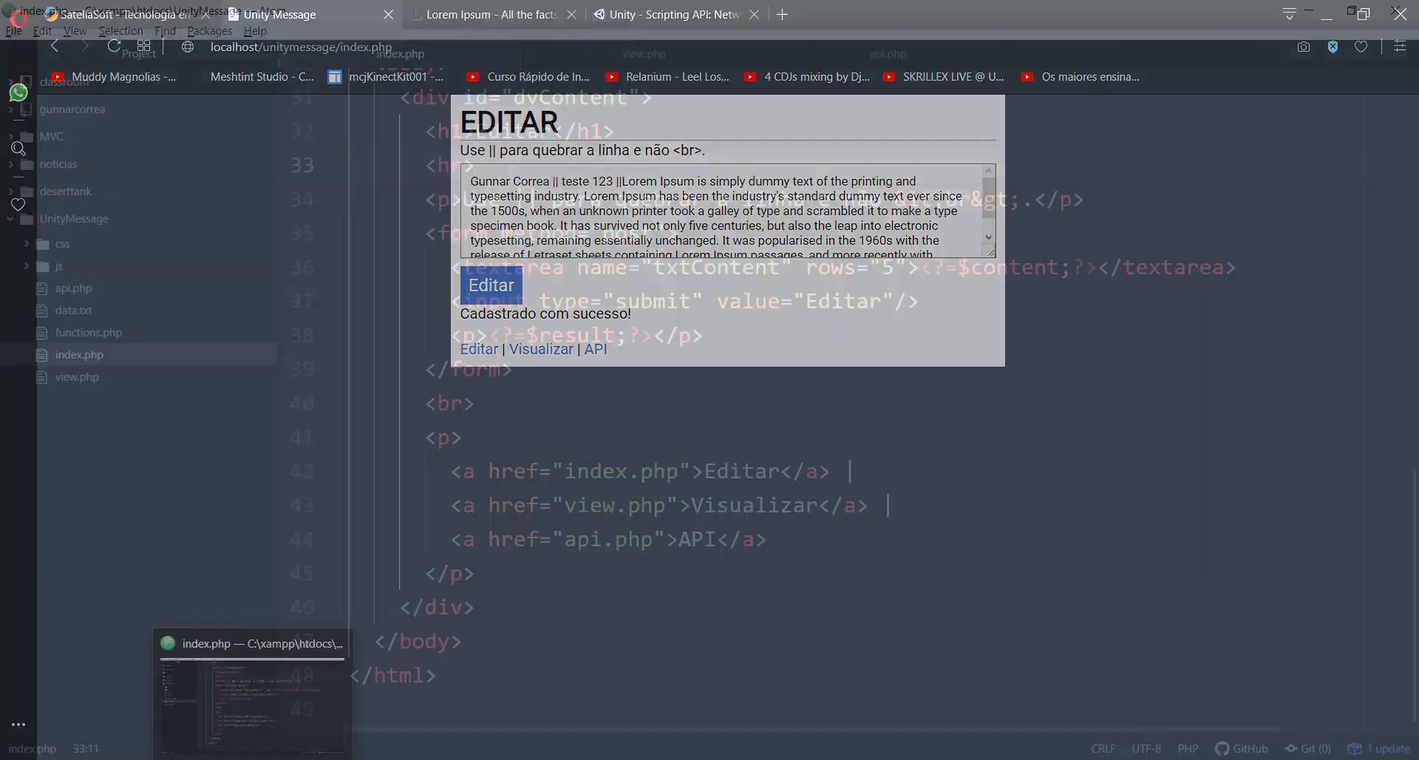
{"action": "scroll", "coordinate": [878, 282], "scroll_direction": "up", "scroll_amount": 5}
{"action": "scroll", "coordinate": [878, 282], "scroll_direction": "up", "scroll_amount": 5}
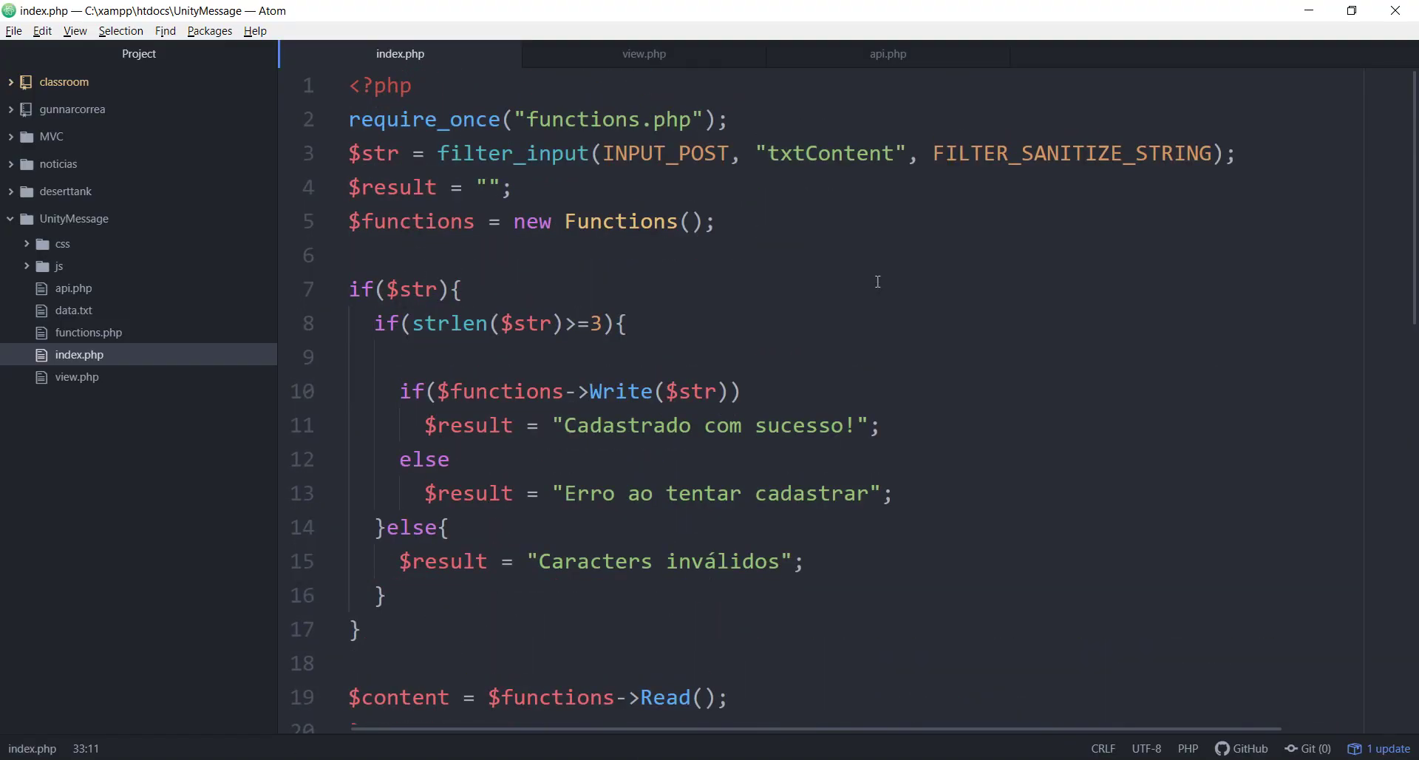
{"action": "double_click", "coordinate": [1021, 153]}
{"action": "key", "text": "BackSpace"}
{"action": "key", "text": "BackSpace"}
{"action": "key", "text": "BackSpace"}
{"action": "key", "text": "ctrl+s"}
{"action": "key", "text": "alt+Tab"}
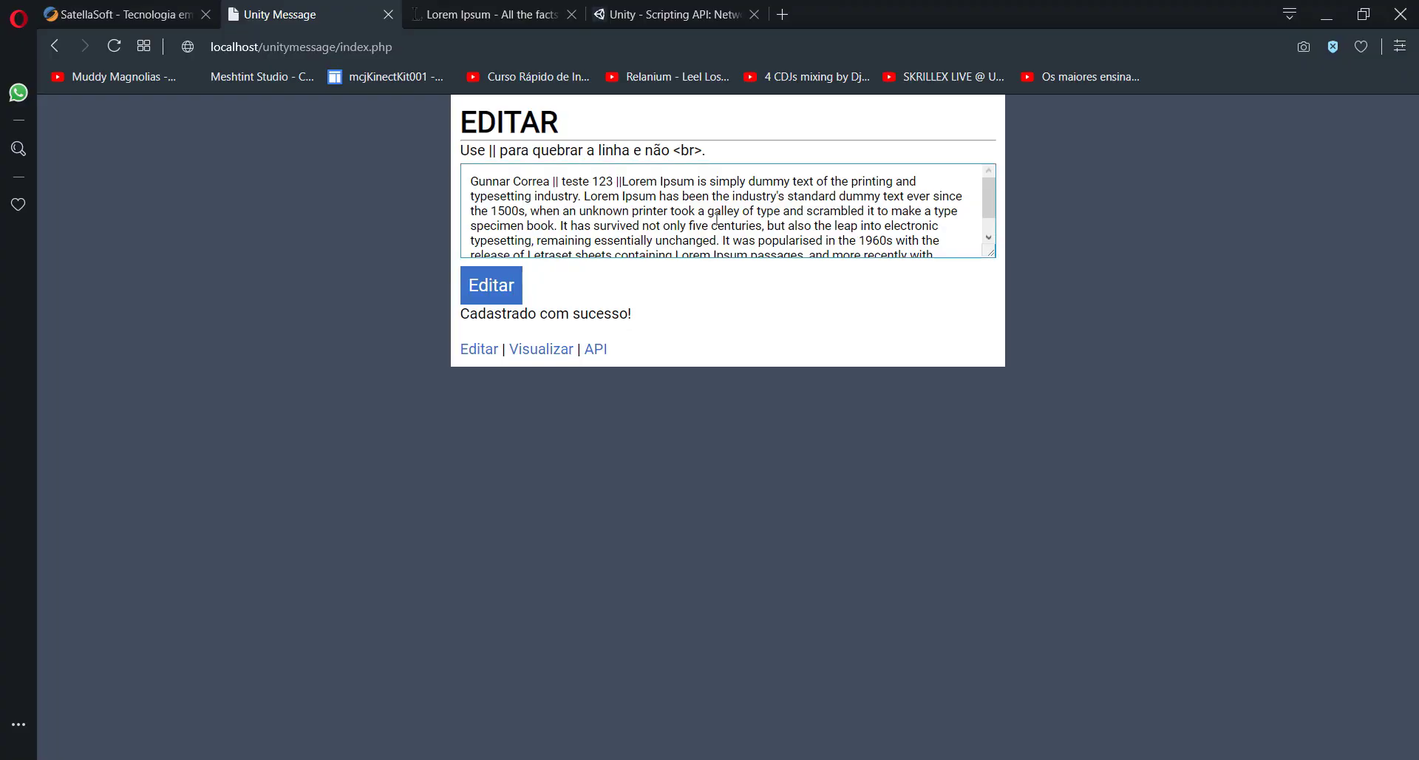
Step: Surround teste with <color="blue"></color> tags in the message textarea before going to Unity
{"action": "left_click", "coordinate": [578, 183]}
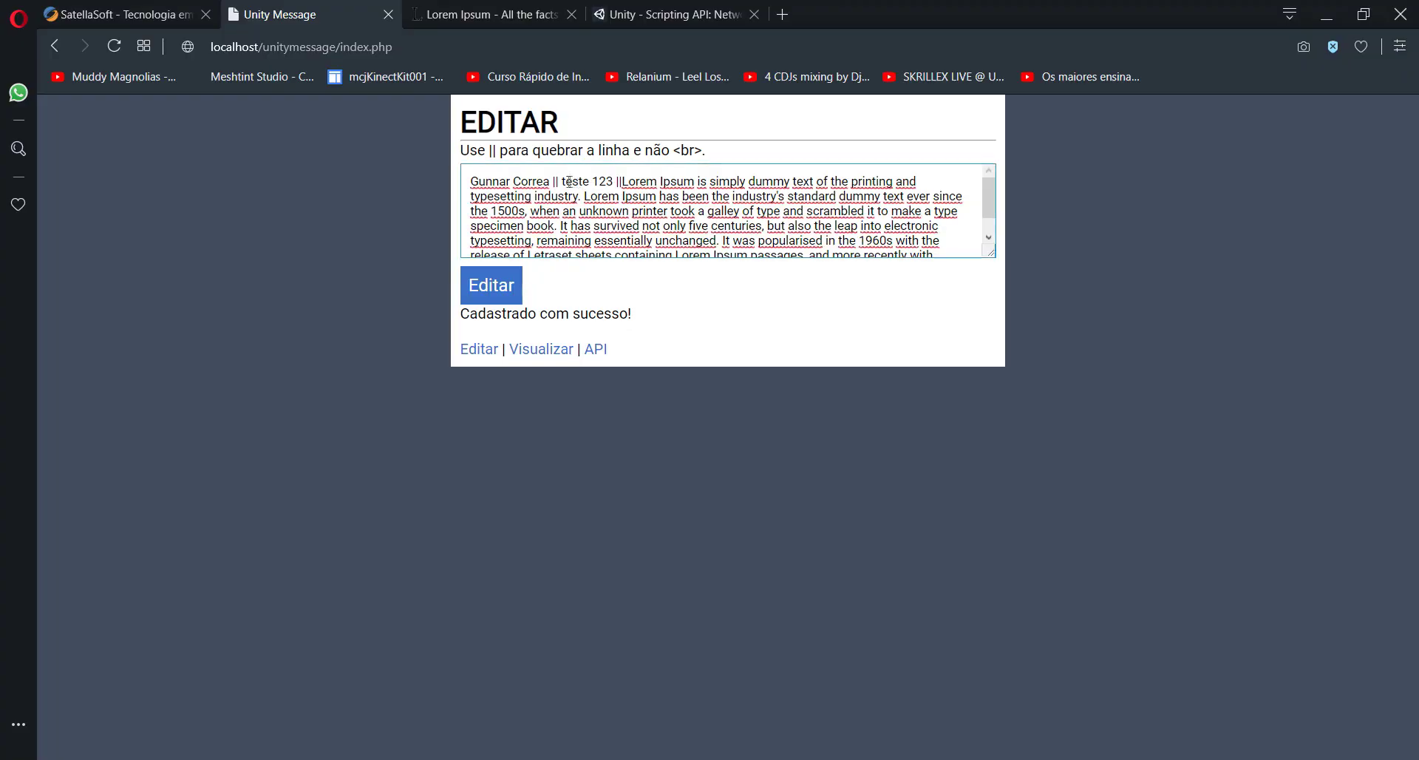
{"action": "type", "text": "[color=\"blue\">"}
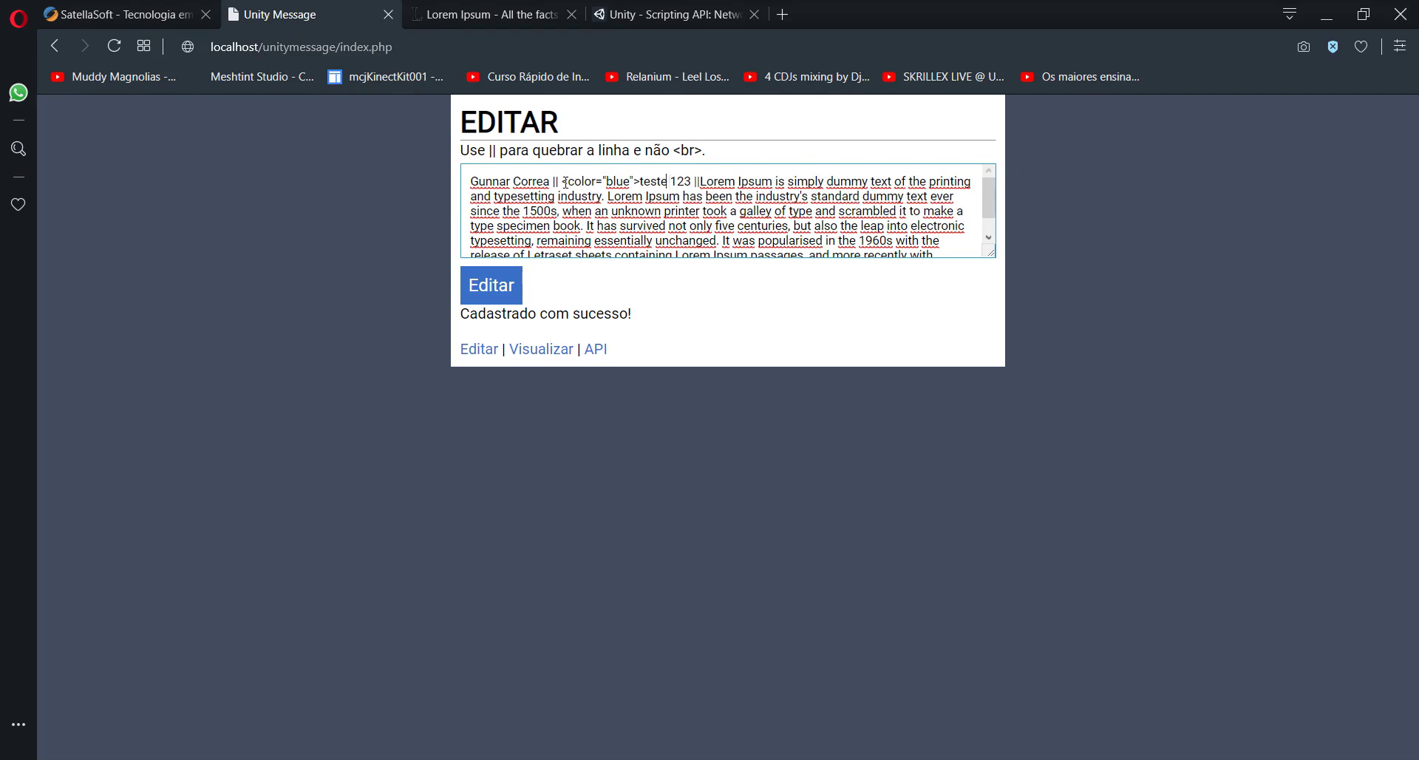
{"action": "type", "text": "</color>"}
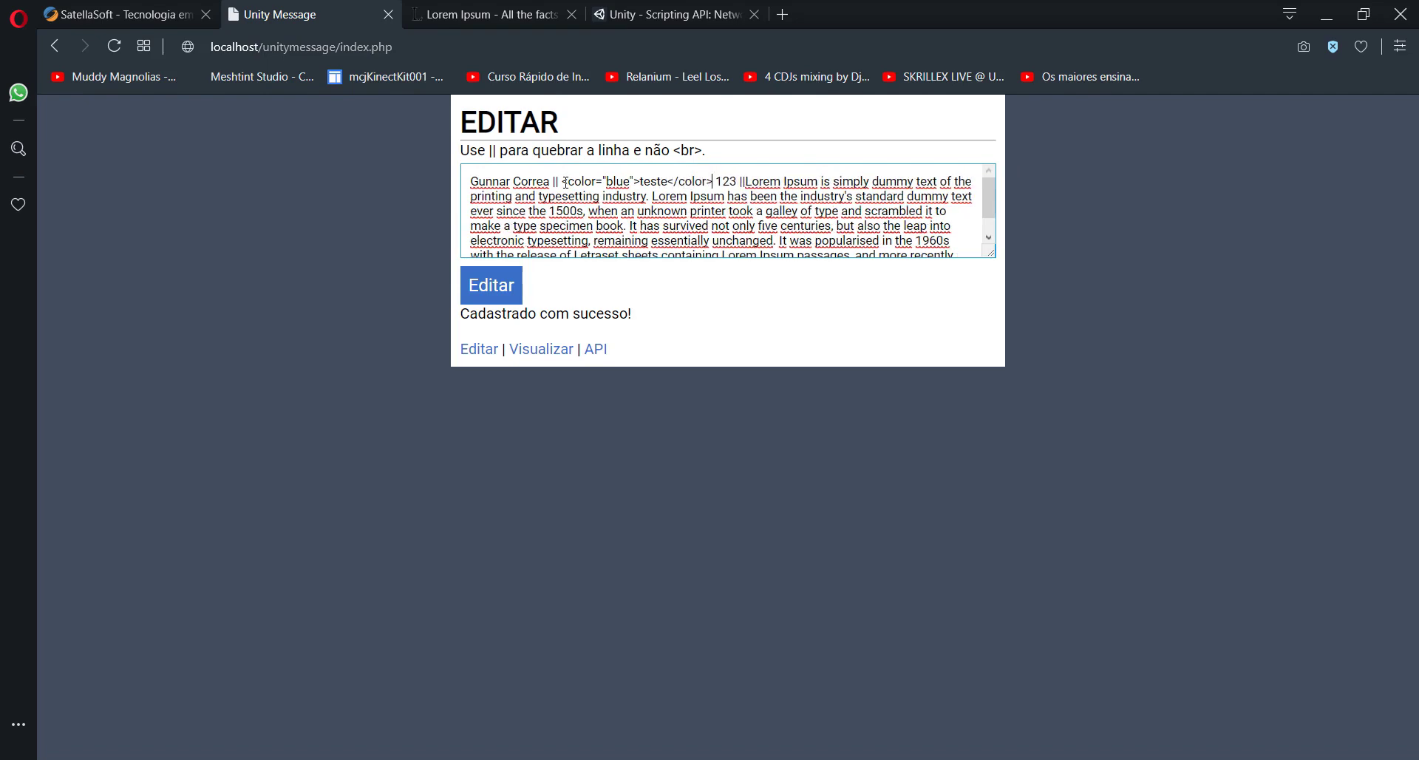
{"action": "left_click_drag", "start_coordinate": [563, 182], "coordinate": [692, 183]}
{"action": "key", "text": "alt+Tab"}
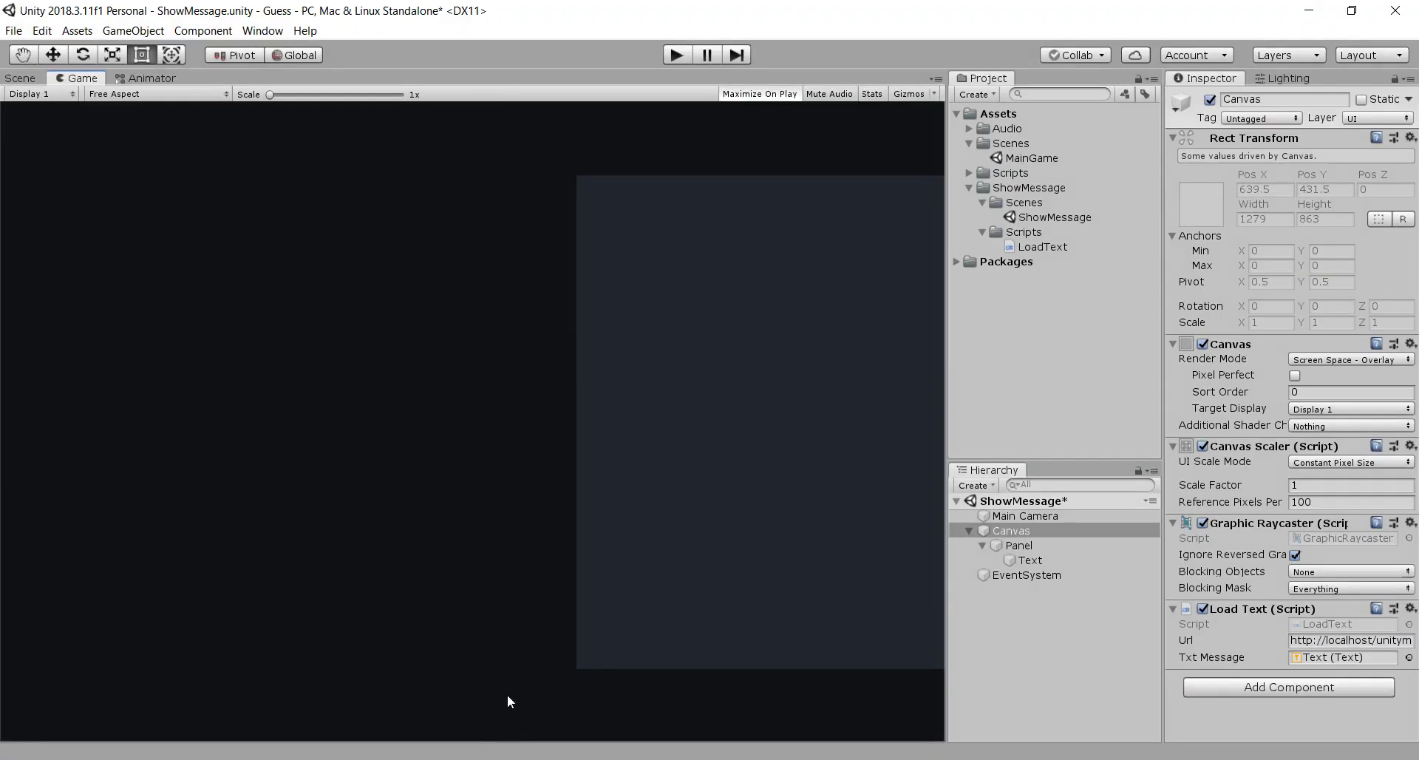
Step: Play the scene to see teste in blue, re-add ', FILTER_SANITIZE_STRING' in index.php, then stop Play
{"action": "left_click", "coordinate": [685, 53]}
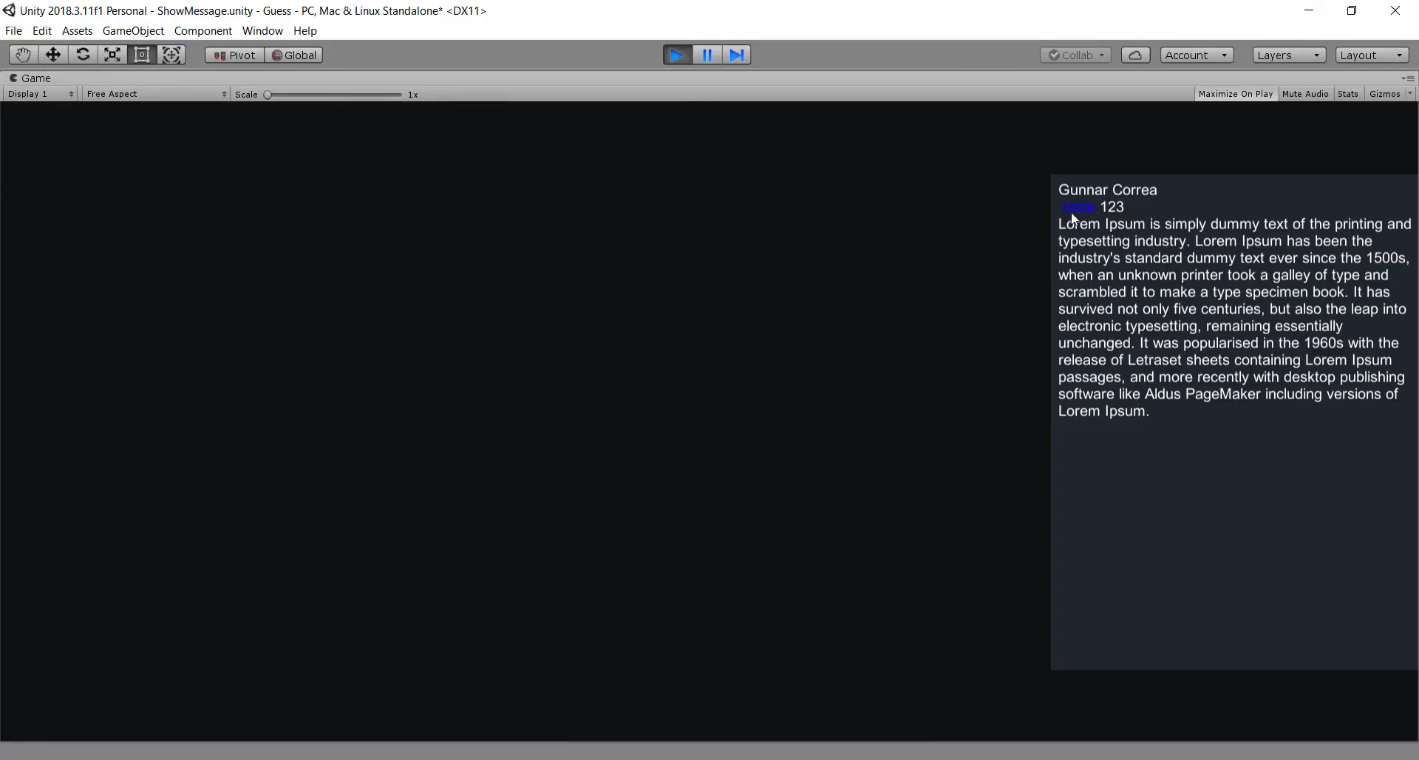
{"action": "left_click", "coordinate": [373, 740]}
{"action": "type", "text": ", FILTER_SANITIZE_STRING);"}
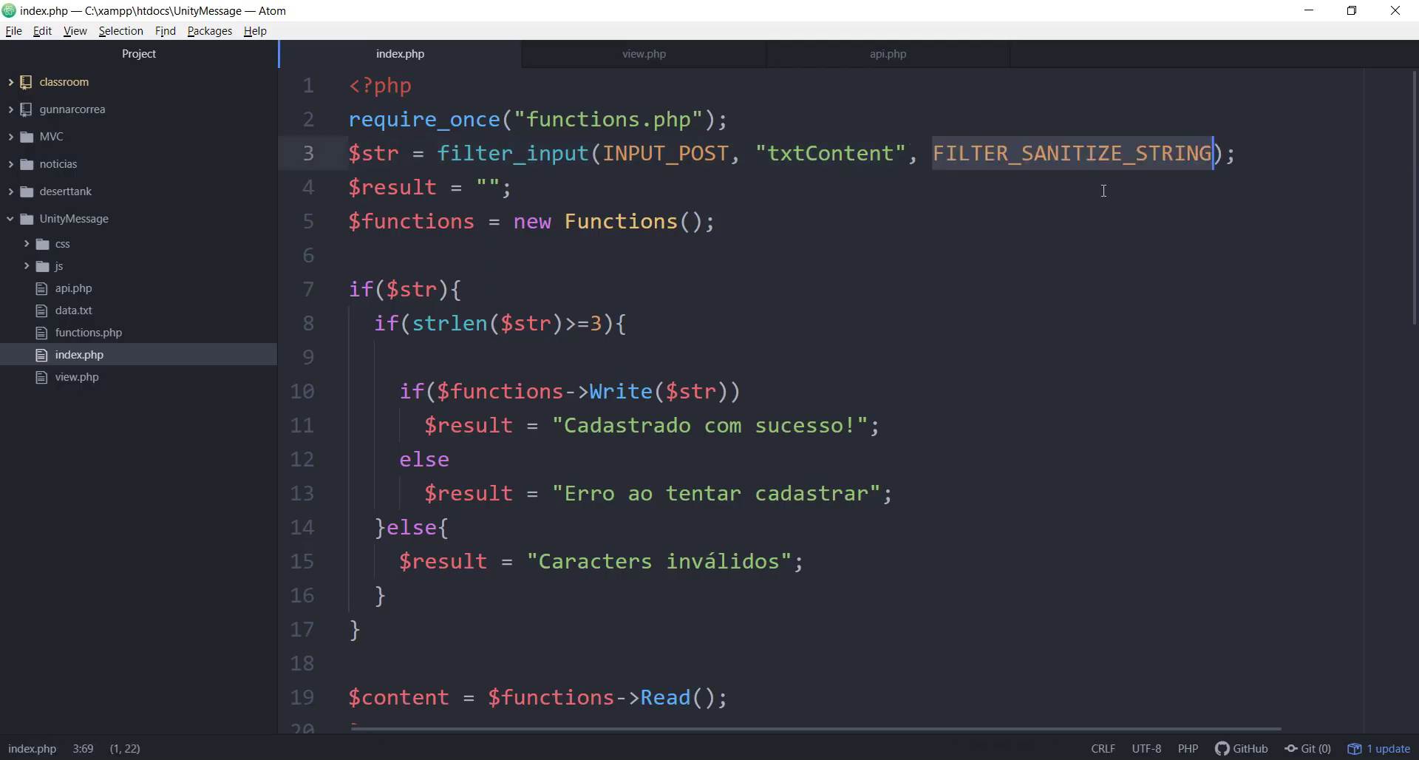
{"action": "key", "text": "alt+Tab"}
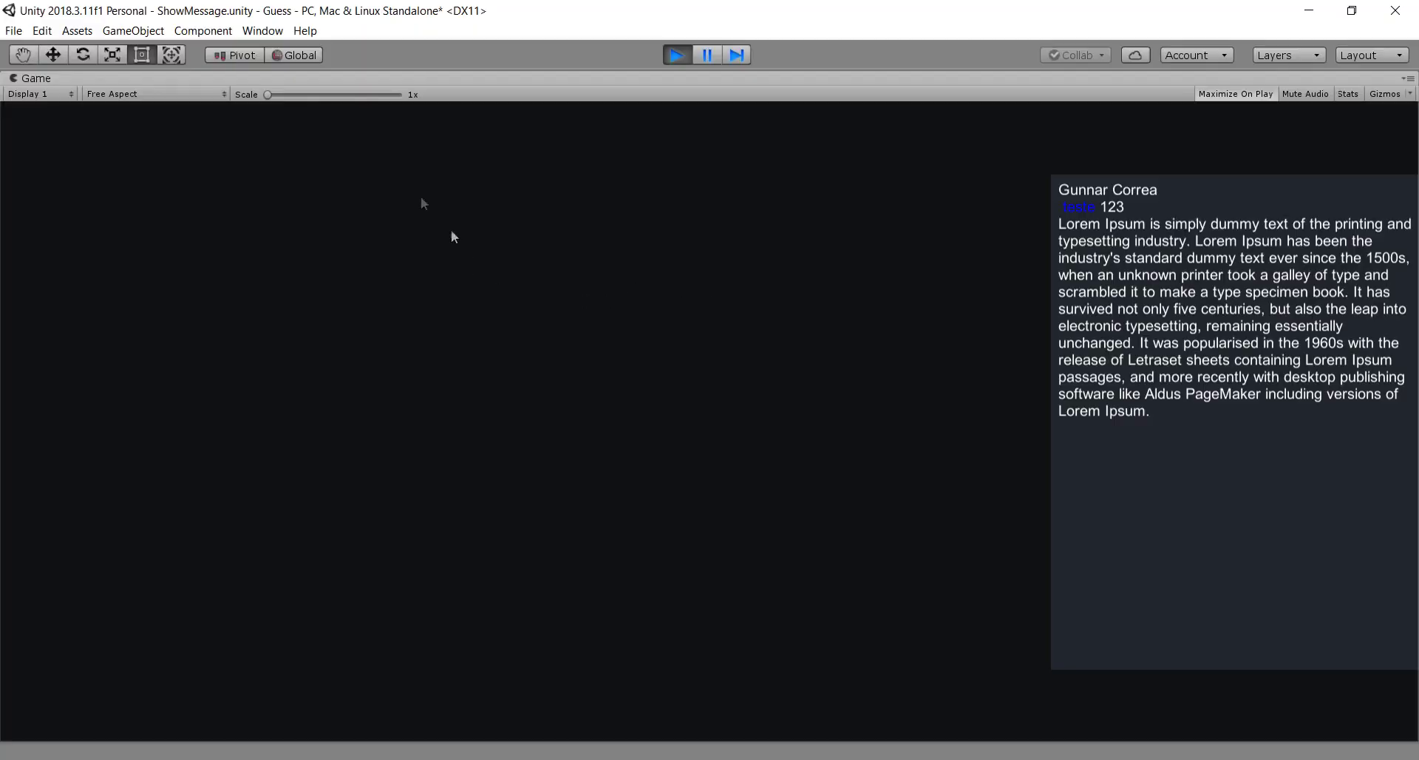
{"action": "left_click", "coordinate": [674, 56]}
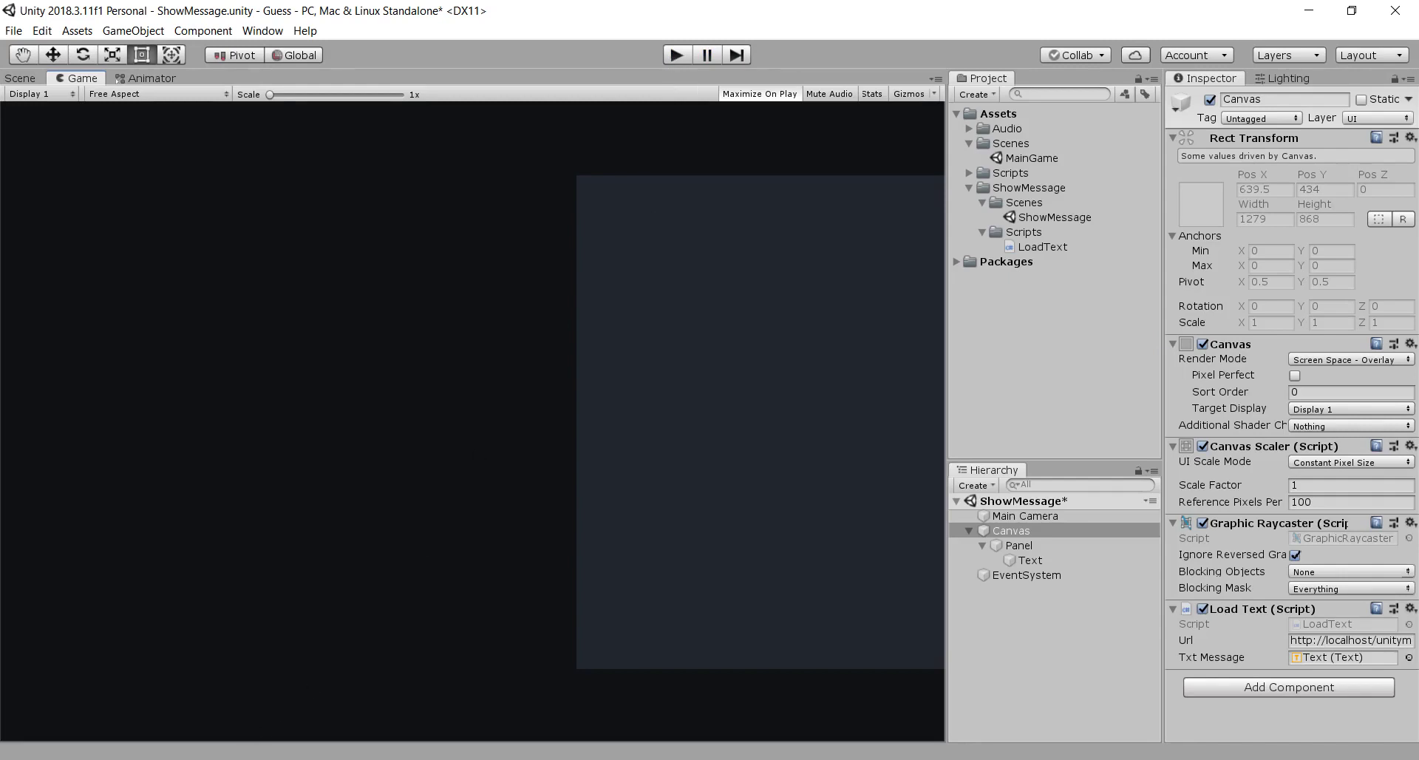
Step: Bring up LoadText.cs in Visual Studio and scroll to ChangeText near line 33
{"action": "key", "text": "alt+Tab"}
{"action": "key", "text": "Up"}
{"action": "key", "text": "Up"}
{"action": "key", "text": "Up"}
{"action": "scroll", "coordinate": [551, 476], "scroll_direction": "up", "scroll_amount": 1}
{"action": "scroll", "coordinate": [561, 473], "scroll_direction": "up", "scroll_amount": 6}
{"action": "scroll", "coordinate": [577, 473], "scroll_direction": "down", "scroll_amount": 2}
{"action": "scroll", "coordinate": [591, 473], "scroll_direction": "down", "scroll_amount": 3}
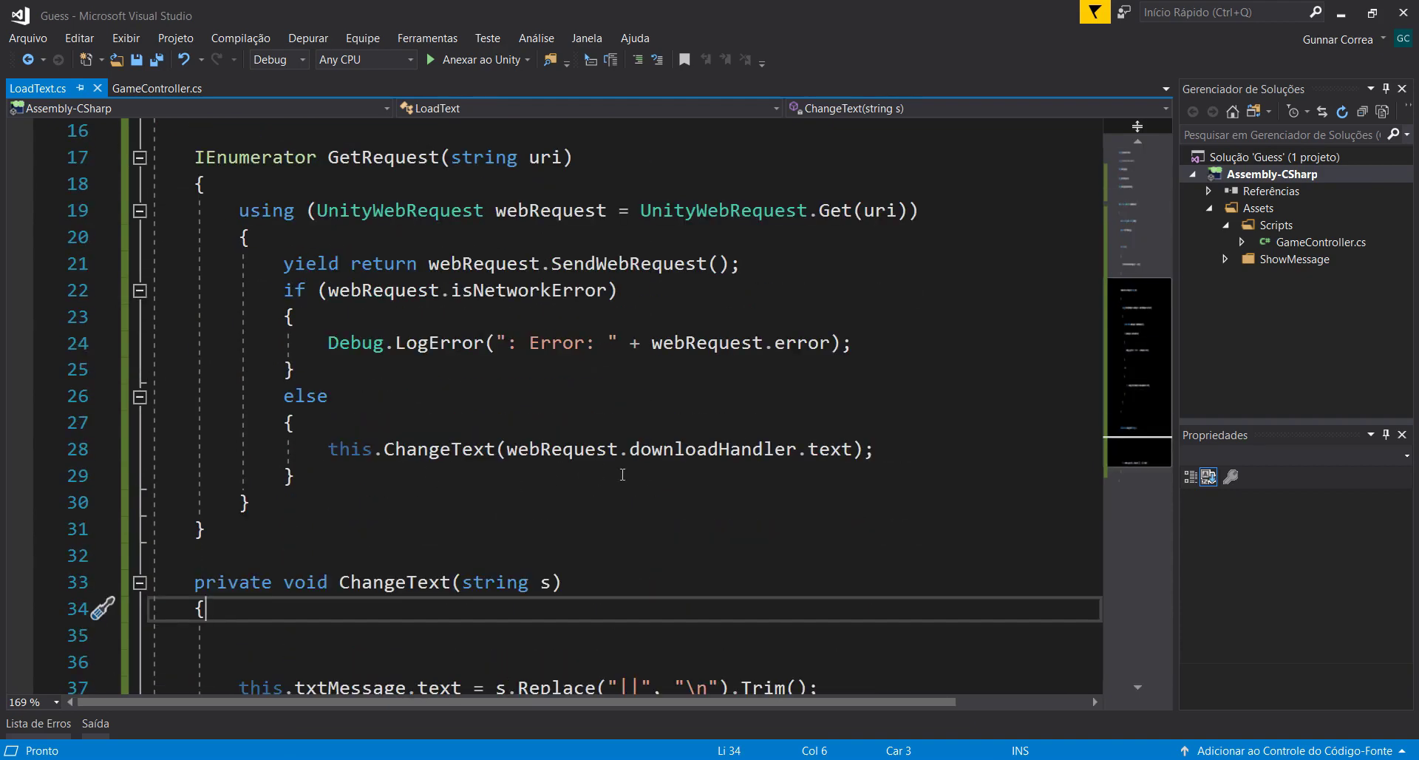